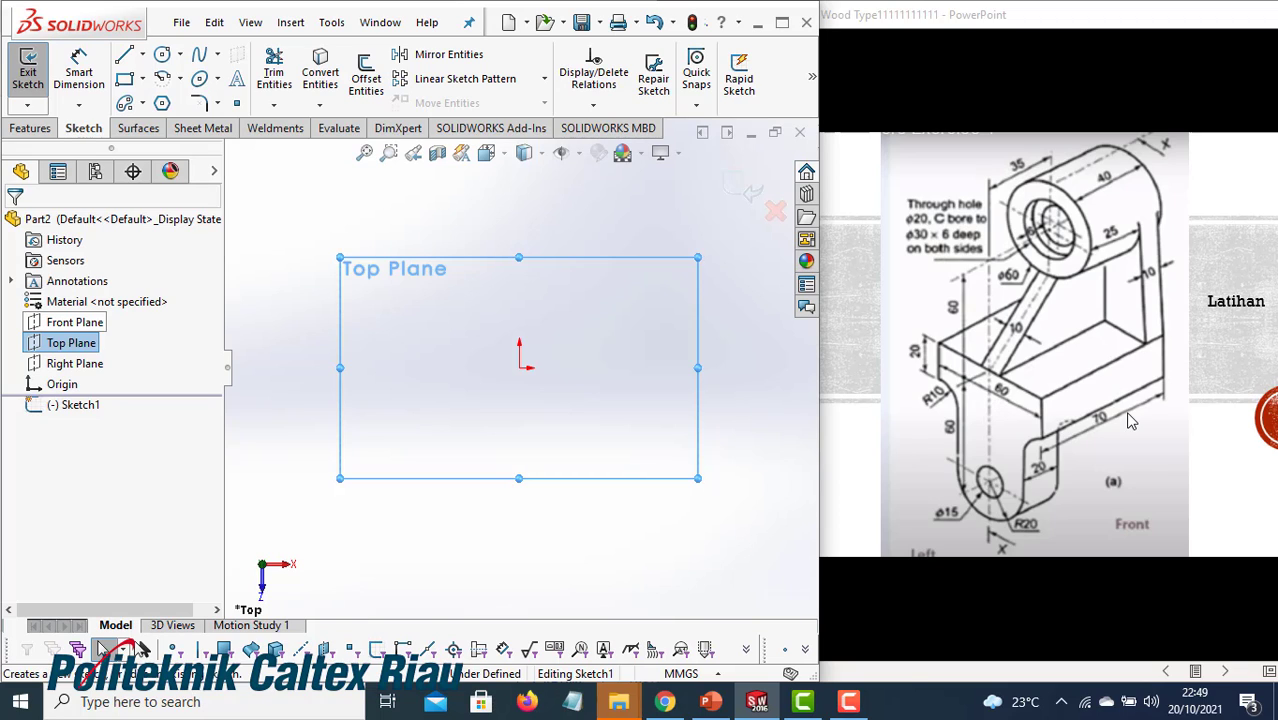
Sketch a center rectangle from the origin on the Top Plane, about 71 mm wide and 133 mm high
{"action": "left_click", "coordinate": [142, 87]}
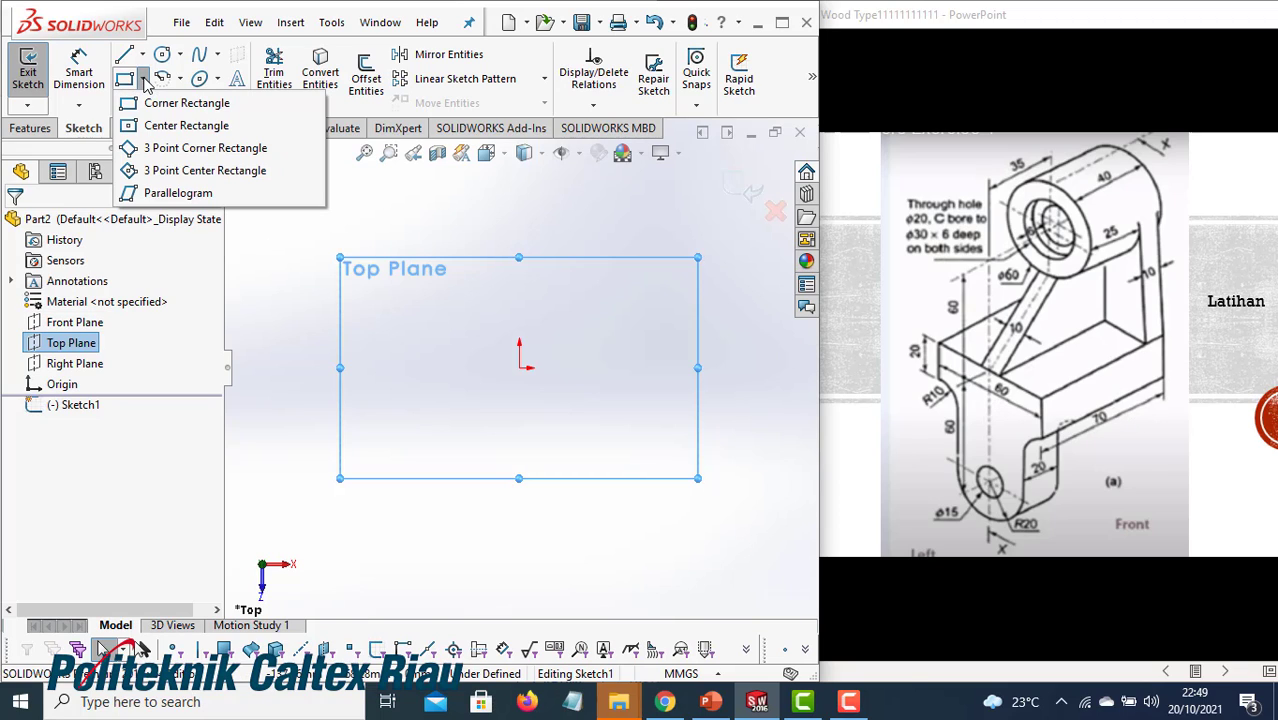
{"action": "left_click", "coordinate": [145, 128]}
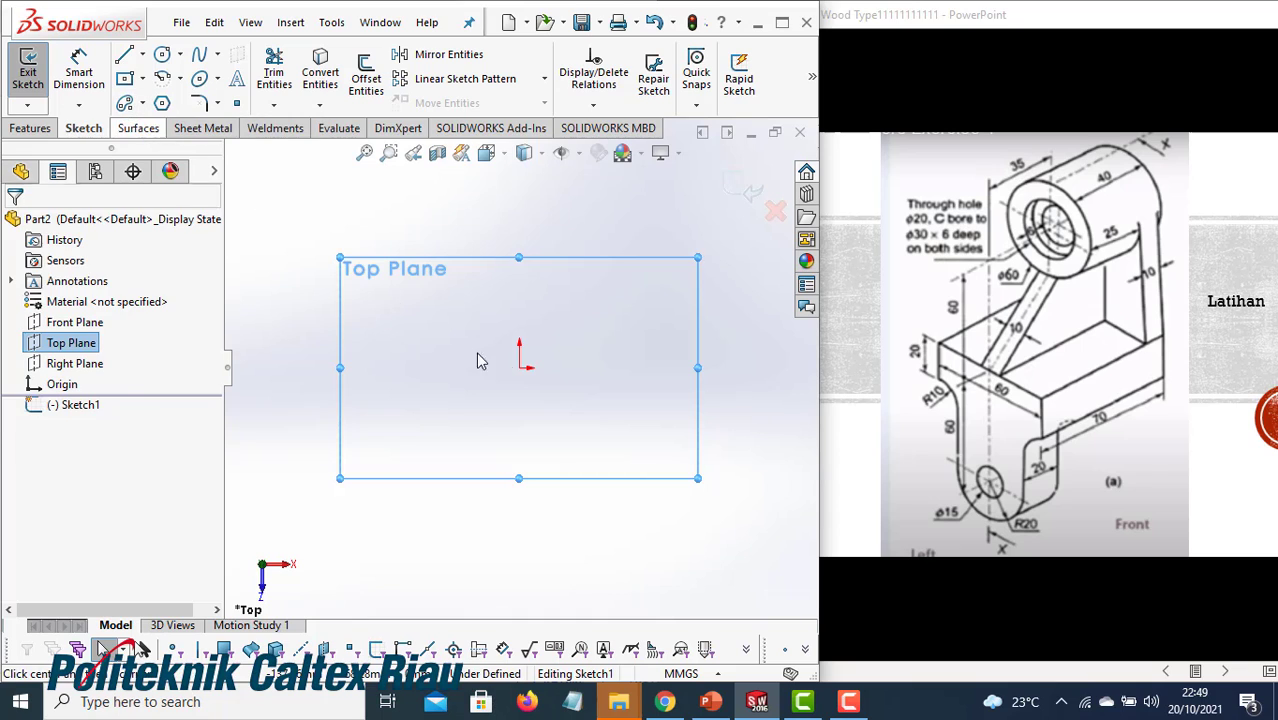
{"action": "left_click", "coordinate": [519, 367]}
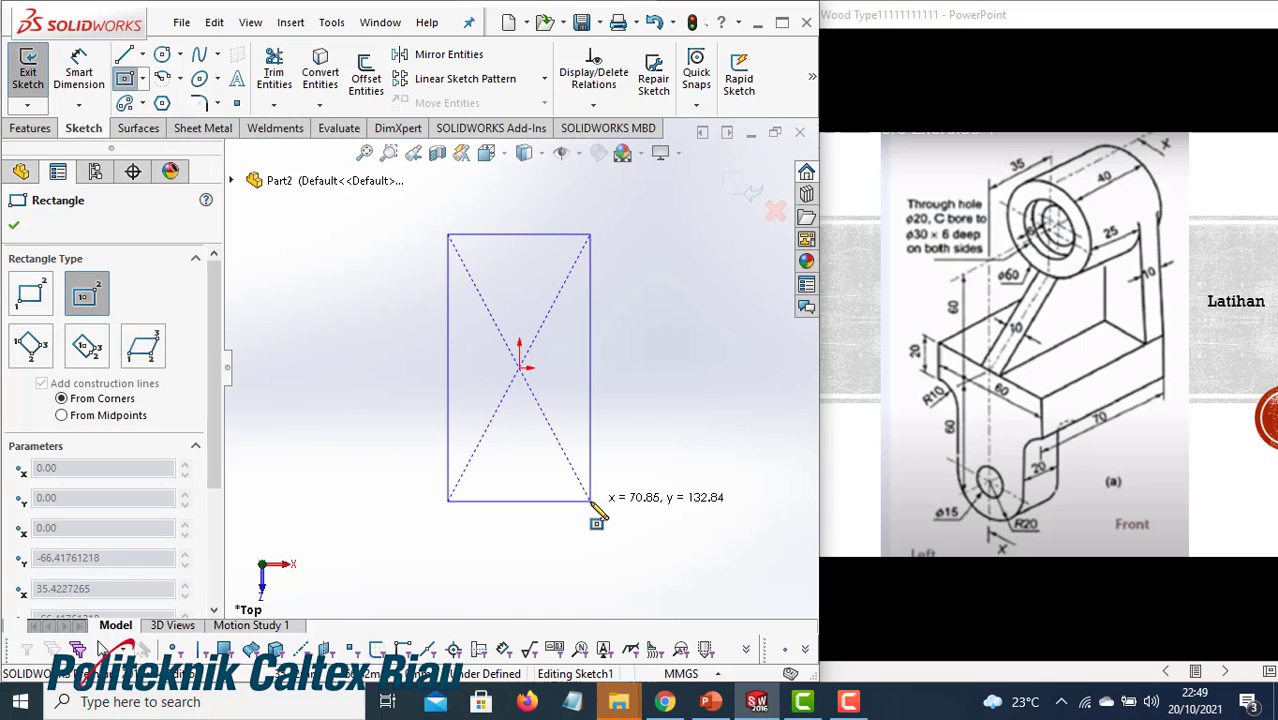
{"action": "left_click", "coordinate": [590, 501]}
Dimension the rectangle's vertical side to 70 mm and its horizontal side to 60 mm
{"action": "left_click", "coordinate": [77, 80]}
{"action": "left_click", "coordinate": [592, 340]}
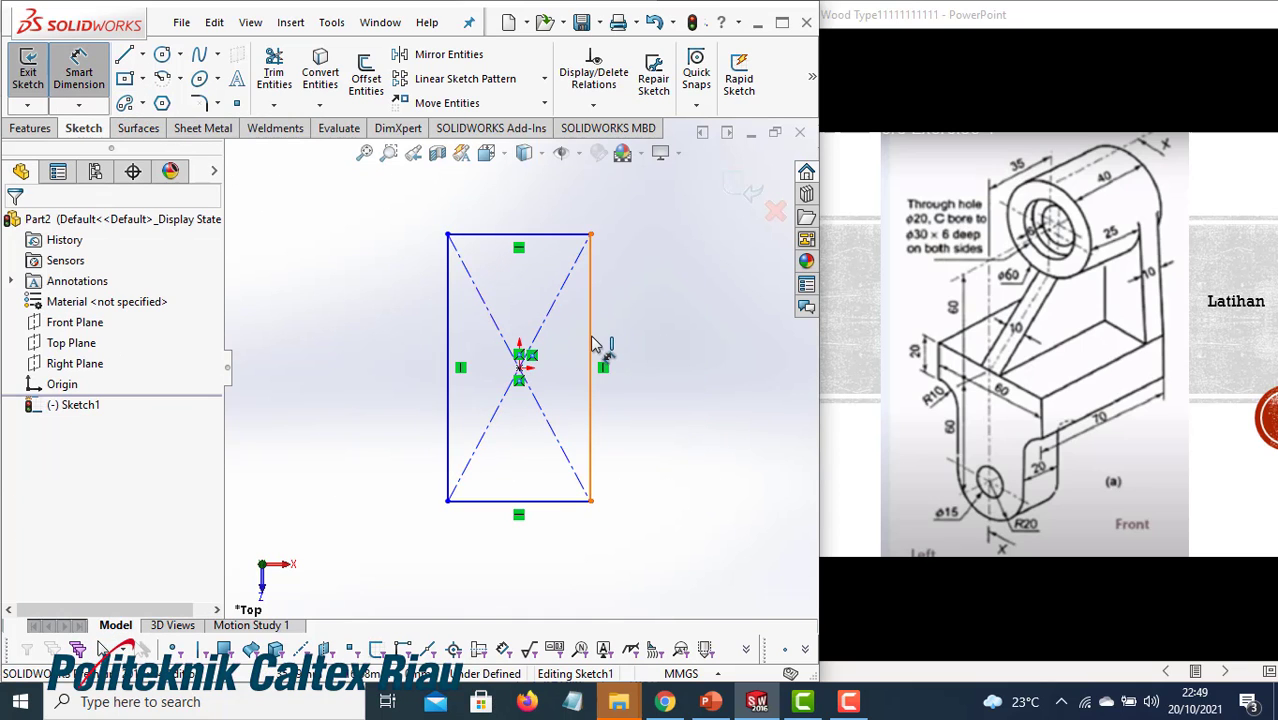
{"action": "left_click", "coordinate": [672, 357]}
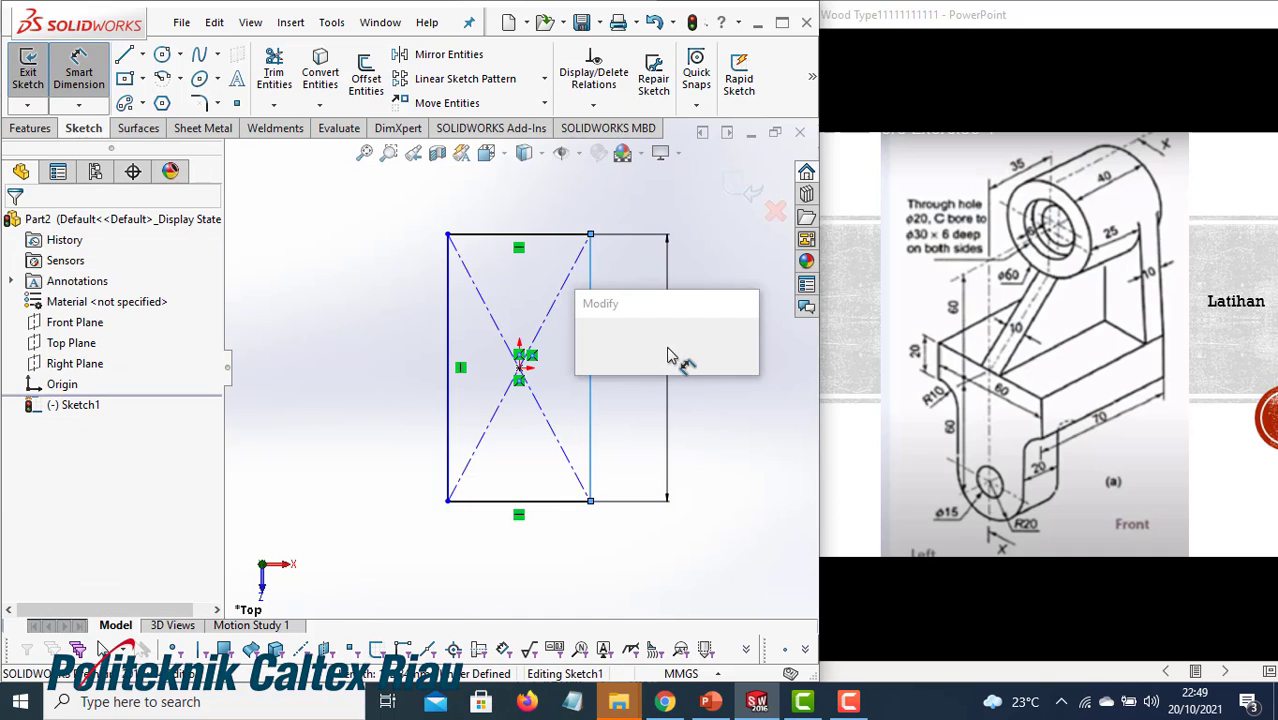
{"action": "type", "text": "70"}
{"action": "key", "text": "Return"}
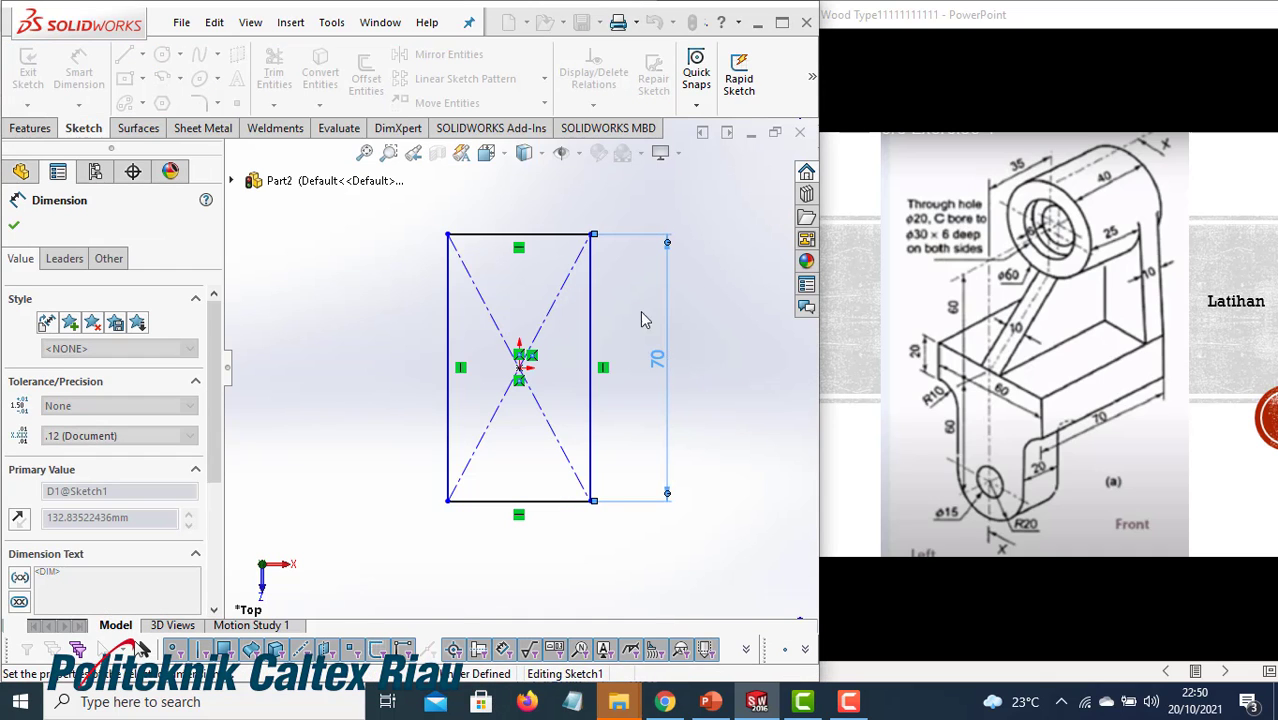
{"action": "left_click", "coordinate": [548, 234]}
{"action": "left_click", "coordinate": [538, 212]}
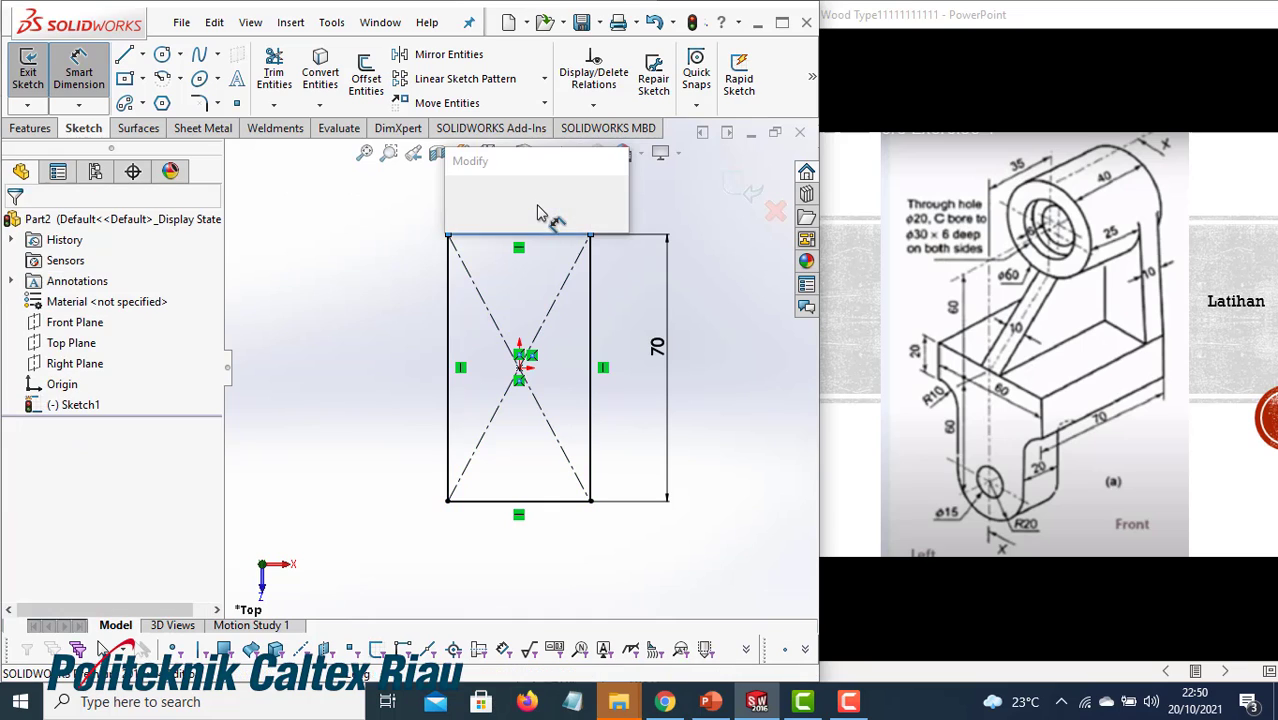
{"action": "key", "text": "Return"}
{"action": "type", "text": "60"}
{"action": "key", "text": "Return"}
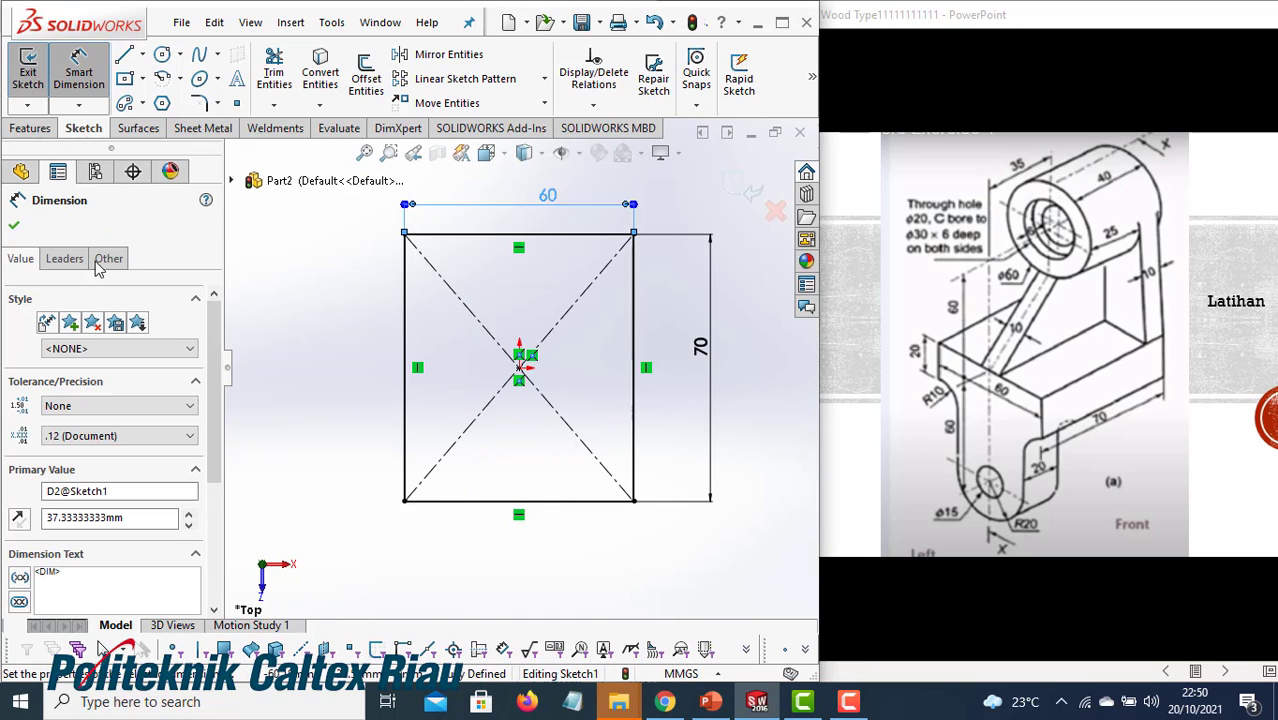
Extrude the rectangle as a blind boss 20 mm deep to form the base block
{"action": "left_click", "coordinate": [33, 130]}
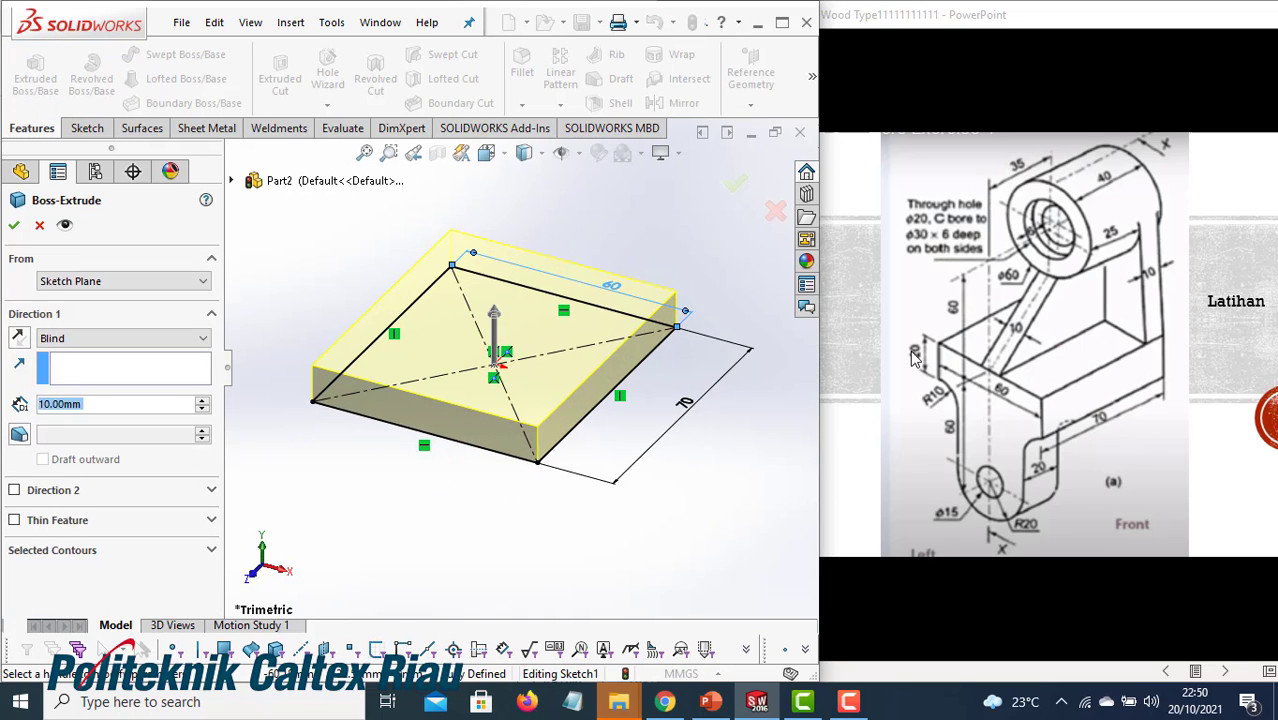
{"action": "left_click", "coordinate": [201, 399]}
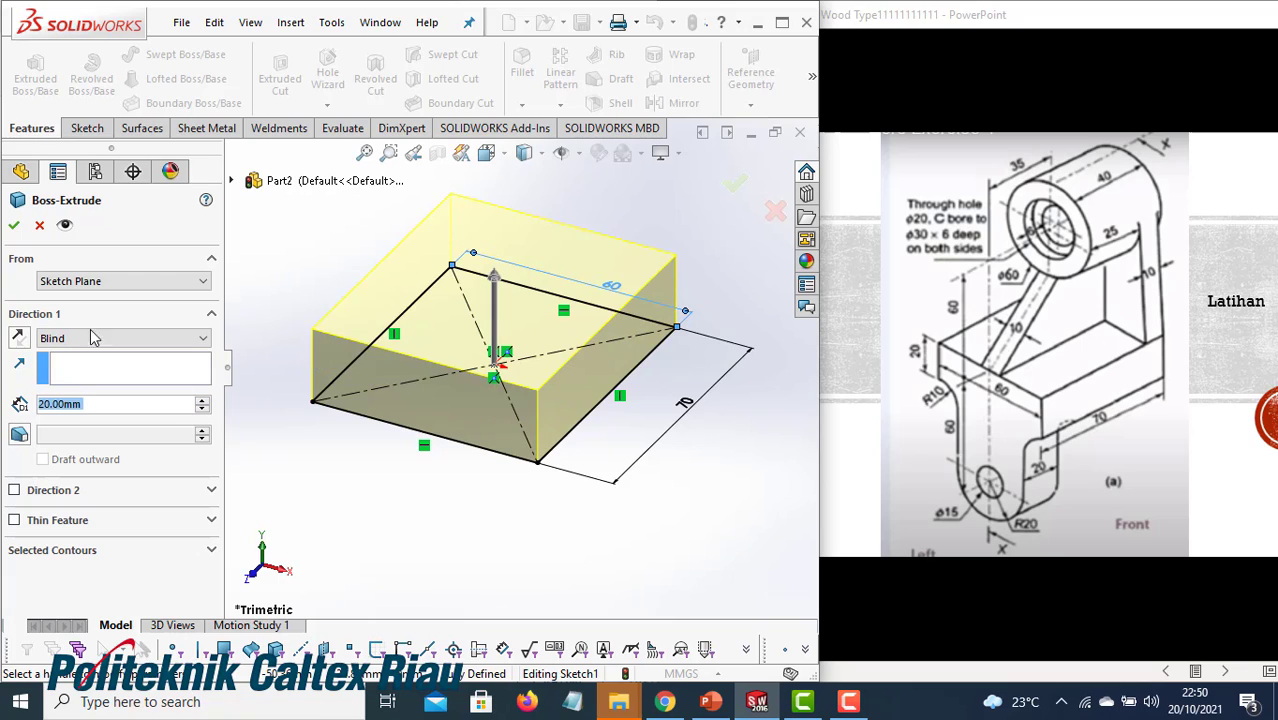
{"action": "left_click", "coordinate": [14, 226]}
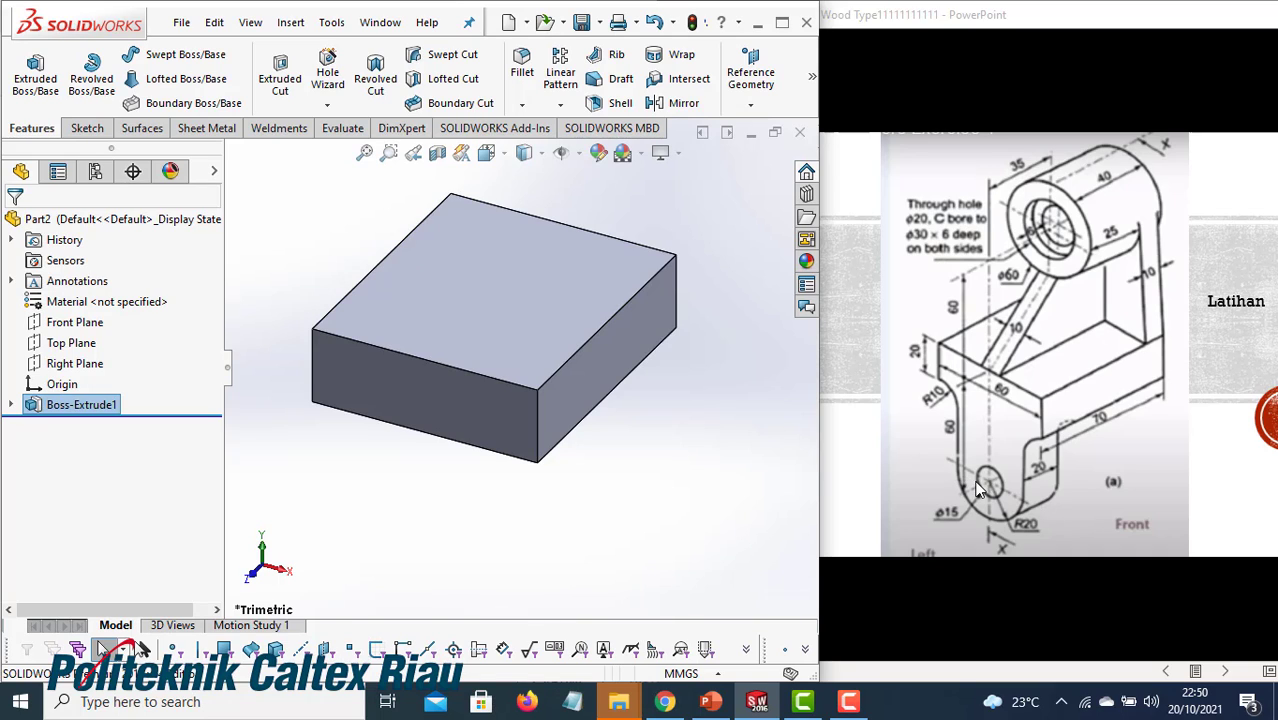
On the block's 60 mm wide front face, sketch a corner rectangle about 31 by 38 mm hanging from the bottom edge
{"action": "left_click", "coordinate": [430, 402]}
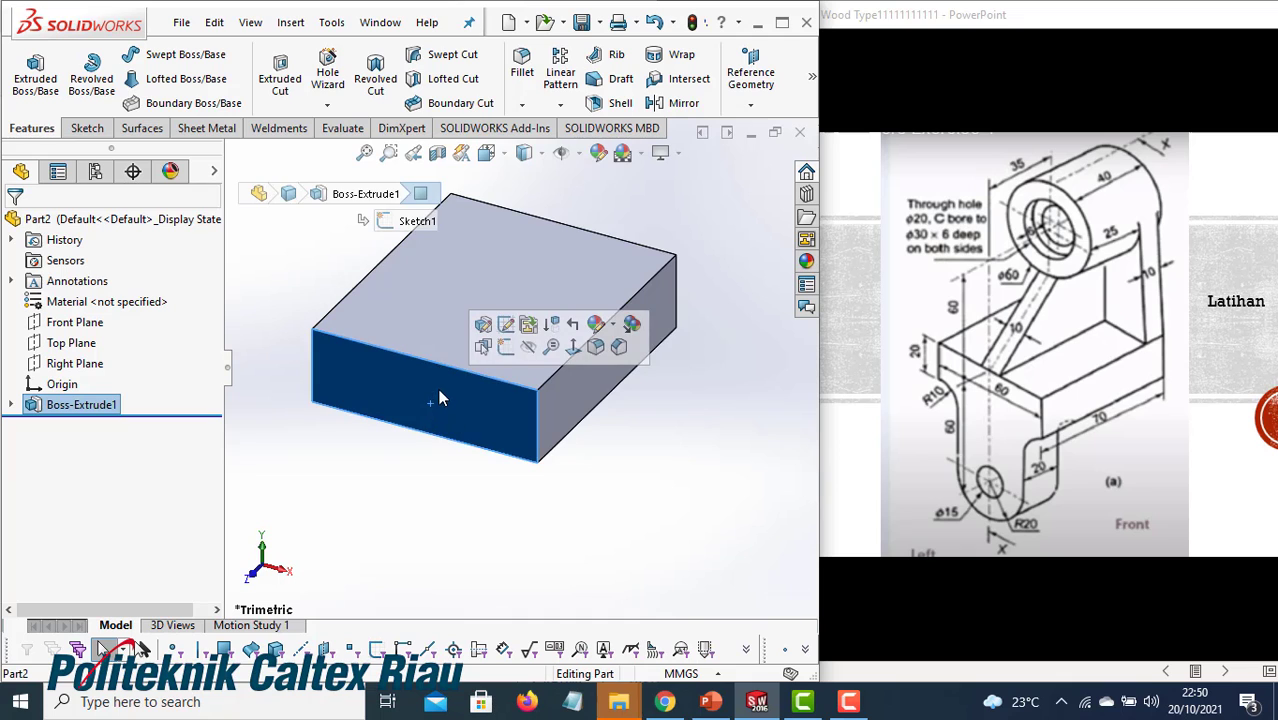
{"action": "left_click", "coordinate": [507, 357]}
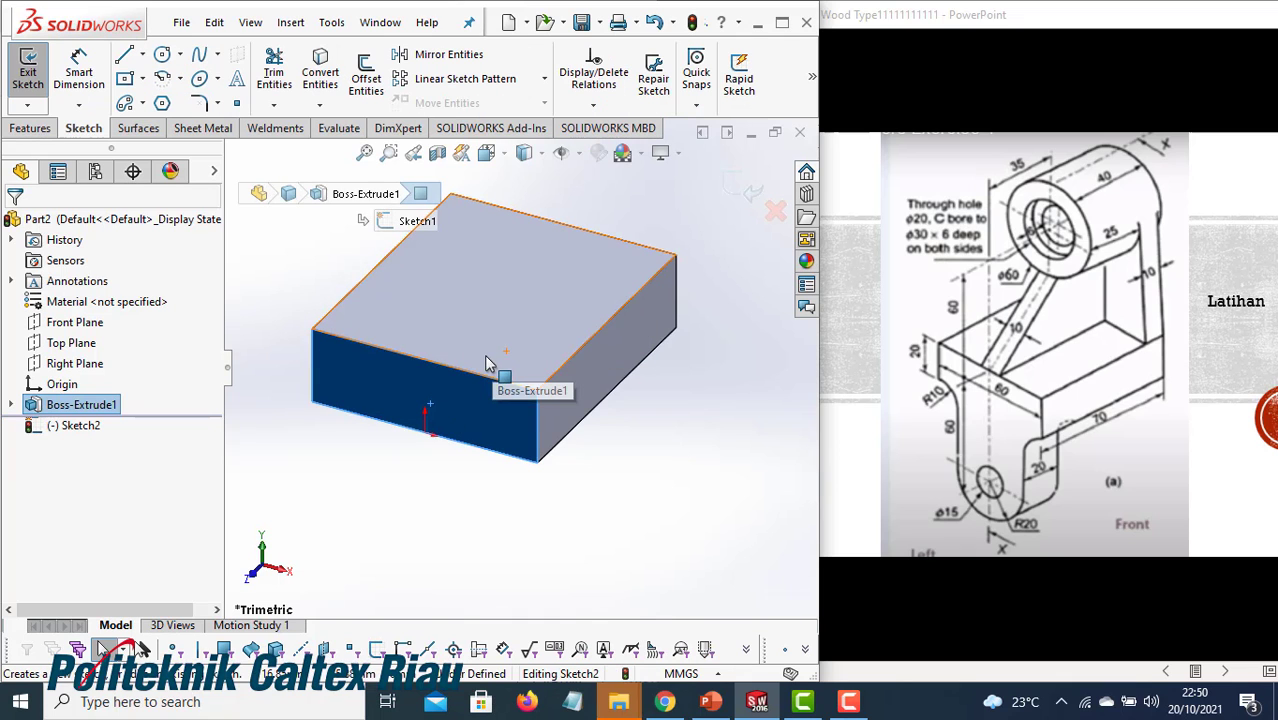
{"action": "key", "text": "space"}
{"action": "left_click", "coordinate": [194, 70]}
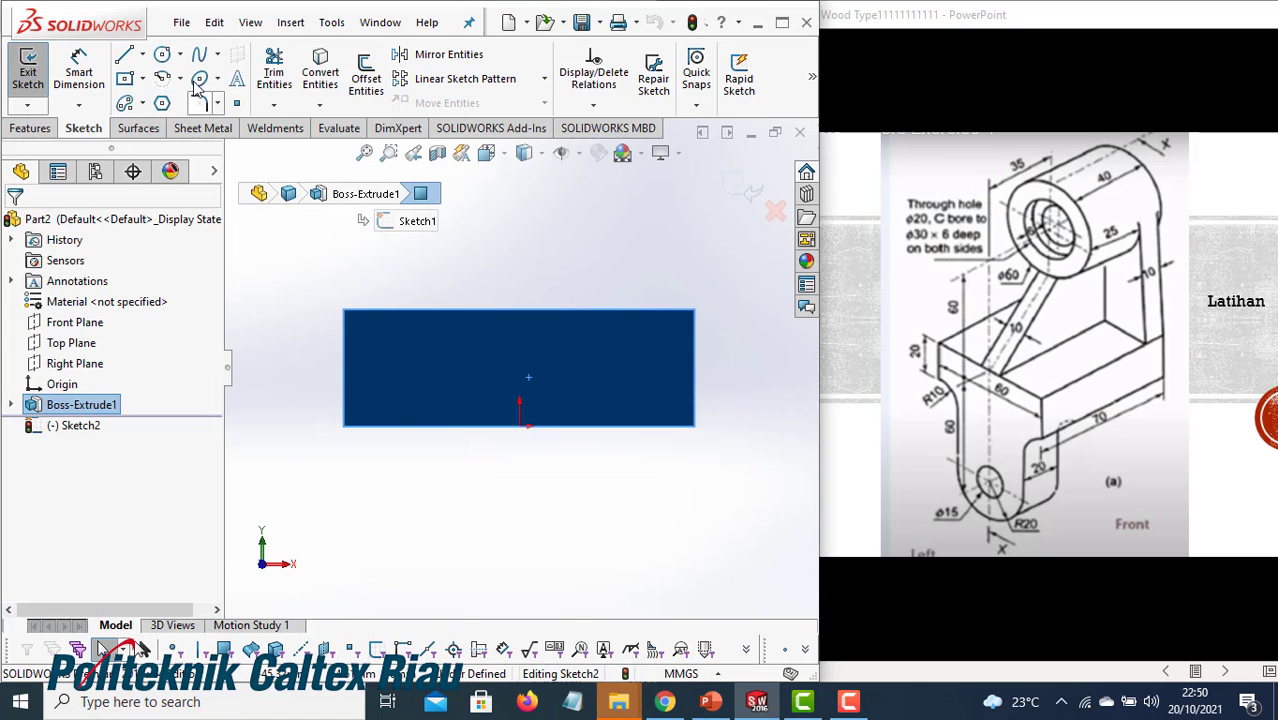
{"action": "left_click", "coordinate": [142, 79]}
{"action": "left_click", "coordinate": [165, 103]}
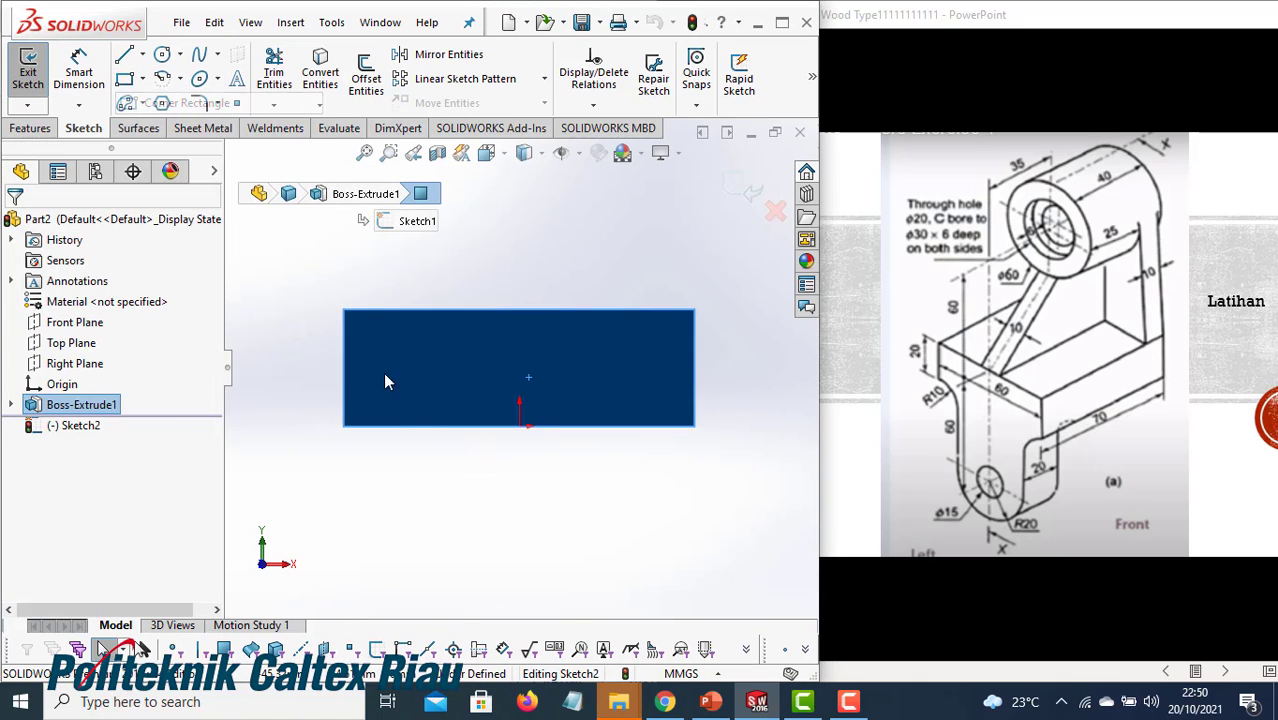
{"action": "left_click", "coordinate": [445, 417]}
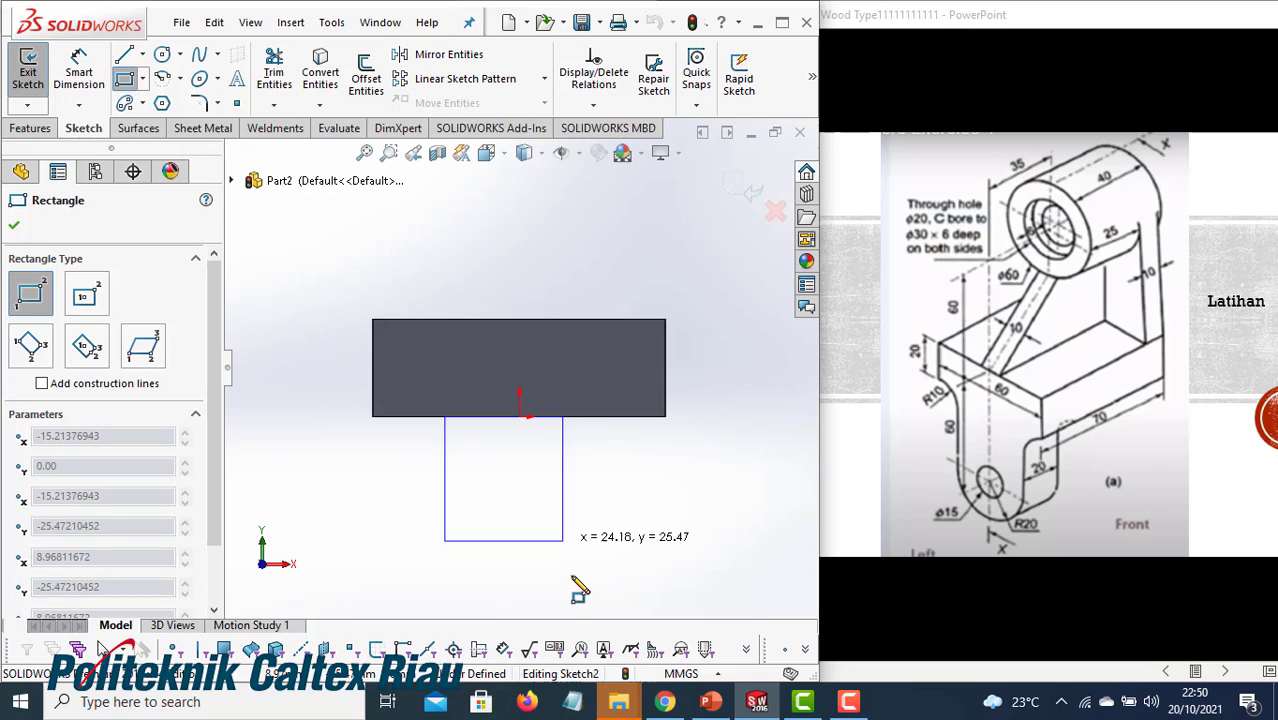
{"action": "left_click", "coordinate": [598, 601]}
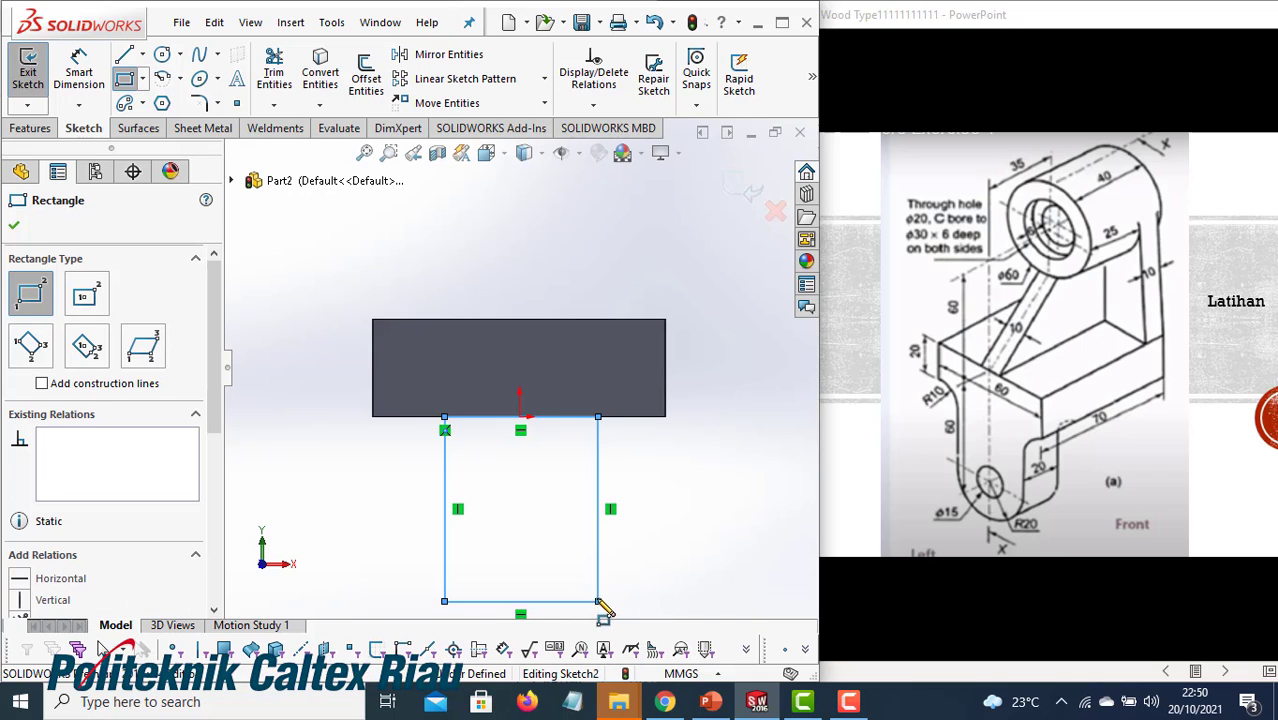
Dimension the width of the rectangle below the block to 40 mm
{"action": "left_click", "coordinate": [78, 87]}
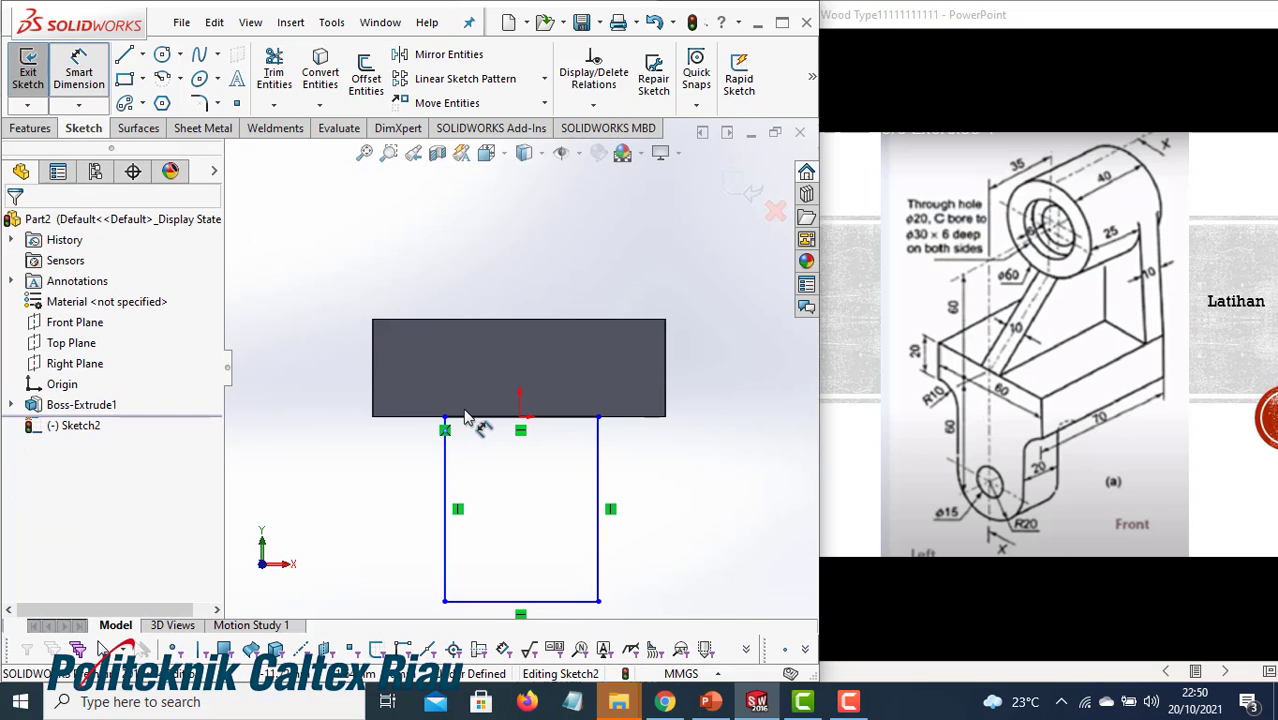
{"action": "left_click", "coordinate": [510, 417]}
{"action": "left_click", "coordinate": [508, 296]}
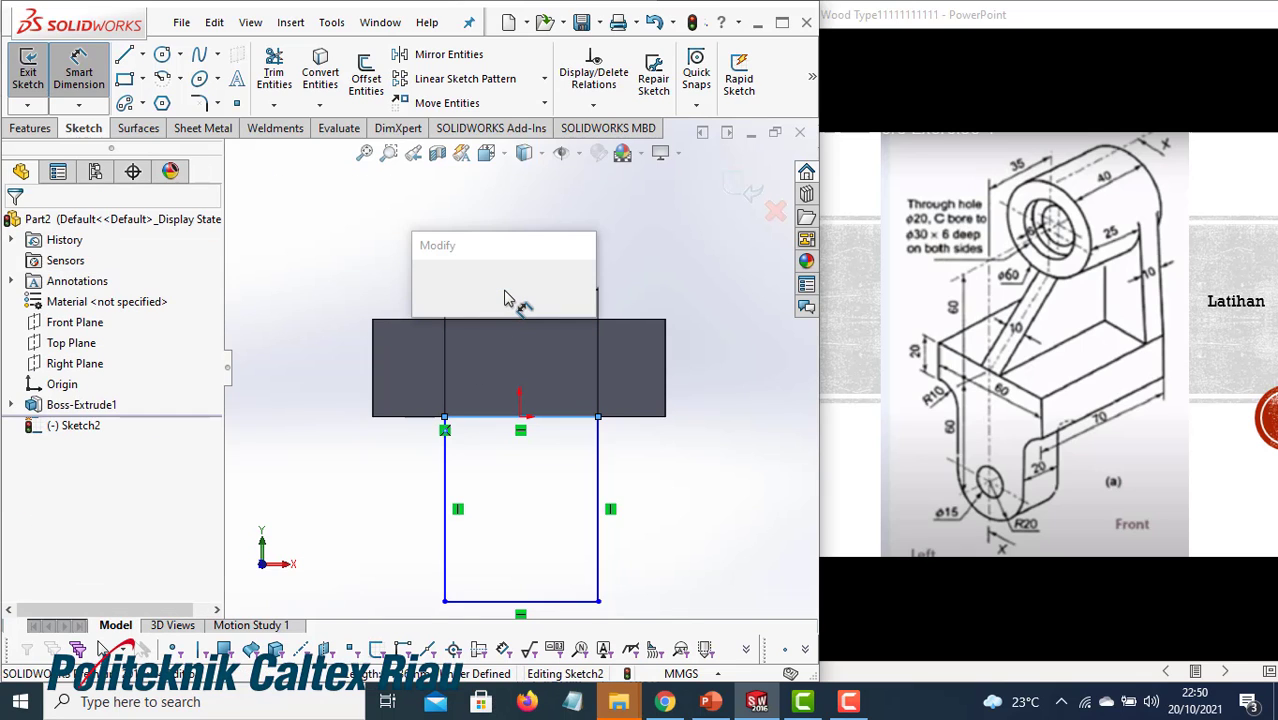
{"action": "type", "text": "40"}
{"action": "key", "text": "Return"}
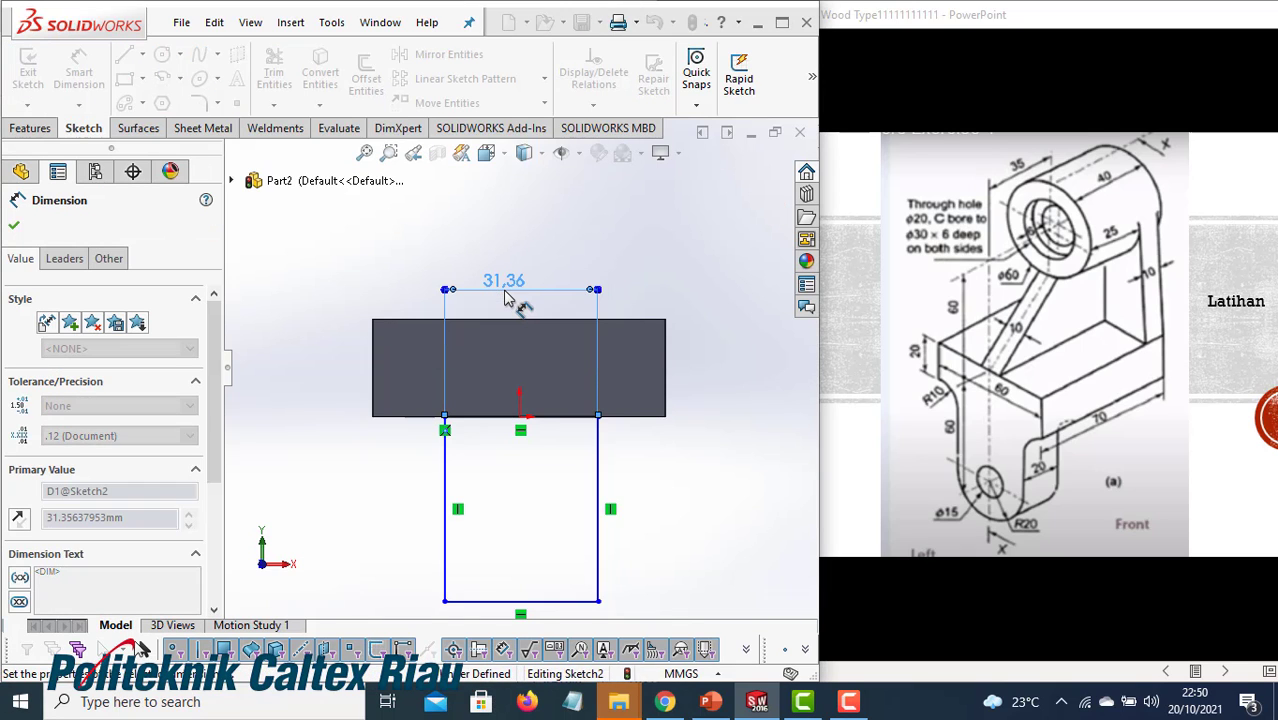
Dimension the height of the rectangle below the block to 60 mm
{"action": "left_click", "coordinate": [443, 490]}
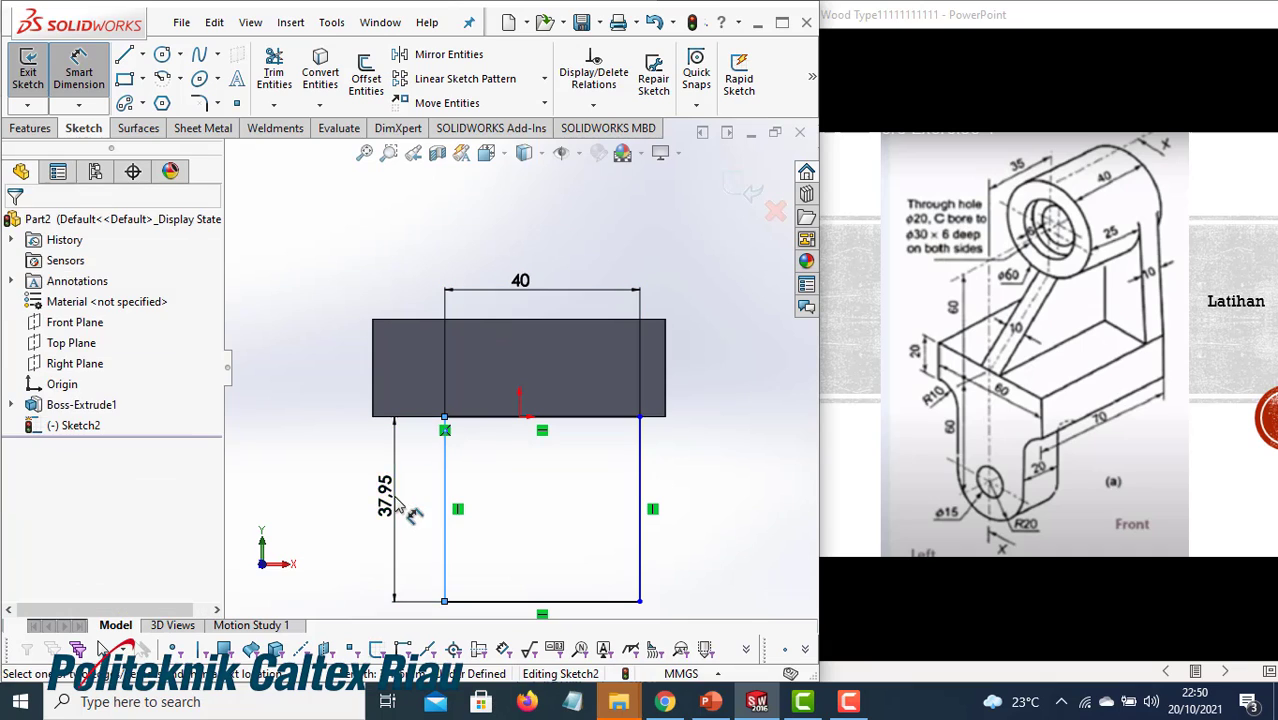
{"action": "left_click", "coordinate": [395, 497]}
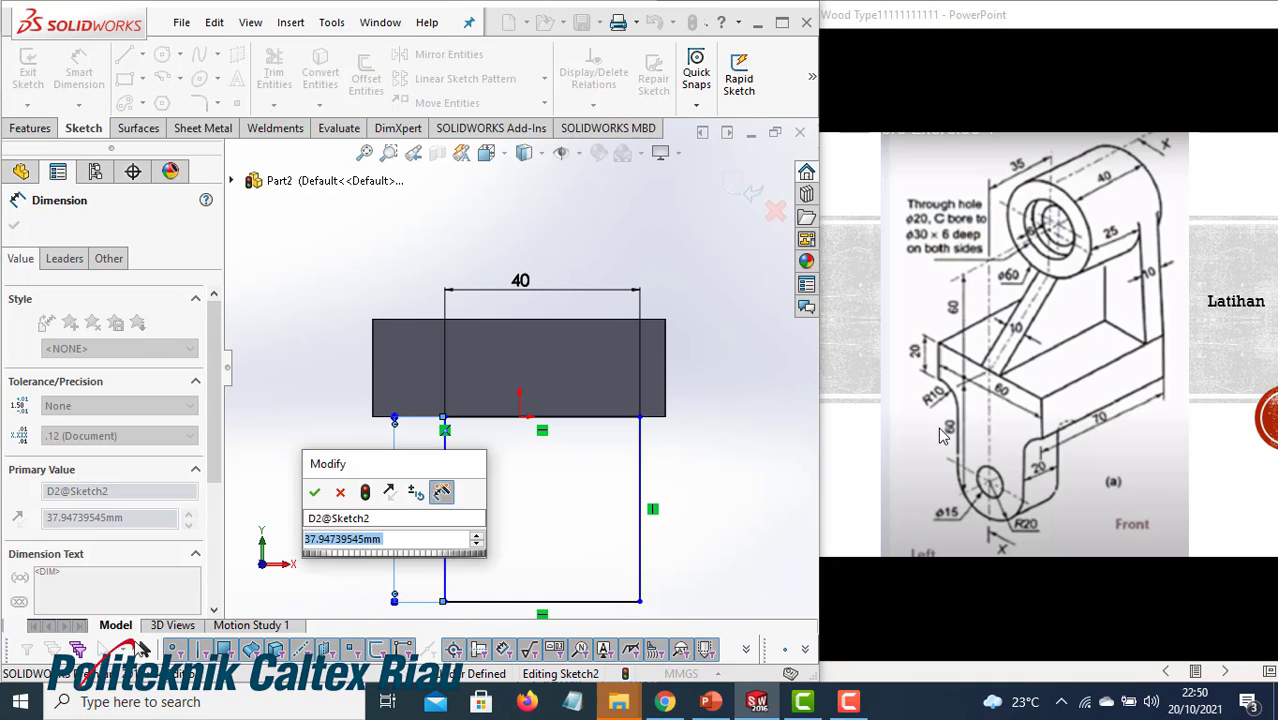
{"action": "type", "text": "60"}
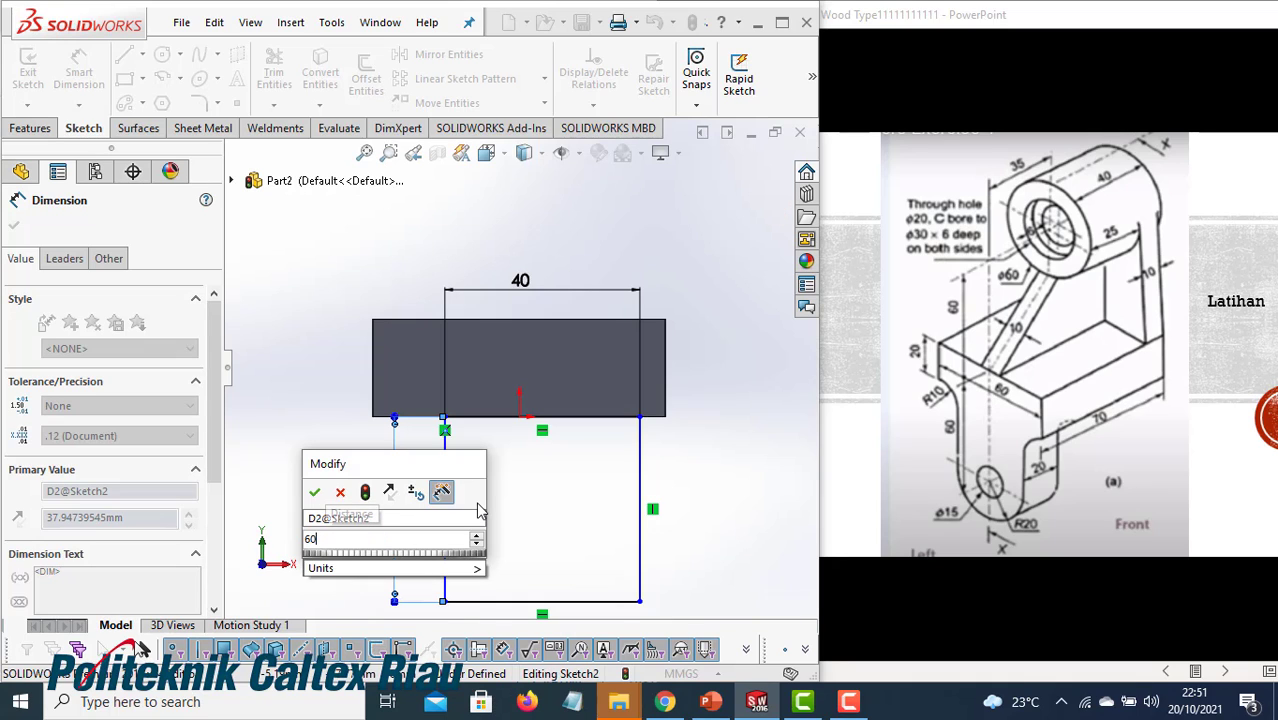
{"action": "key", "text": "Return"}
{"action": "scroll", "coordinate": [523, 441], "scroll_direction": "up", "scroll_amount": 5}
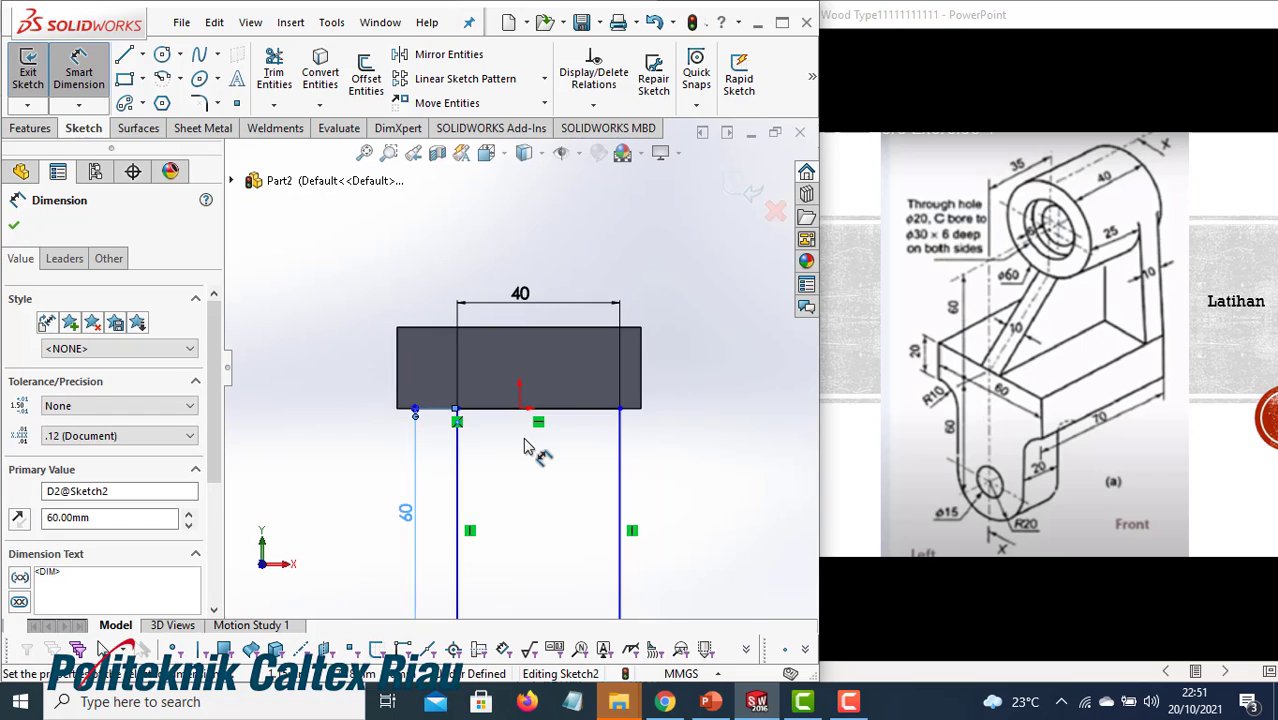
{"action": "scroll", "coordinate": [524, 441], "scroll_direction": "down", "scroll_amount": 1}
{"action": "scroll", "coordinate": [532, 474], "scroll_direction": "down", "scroll_amount": 2}
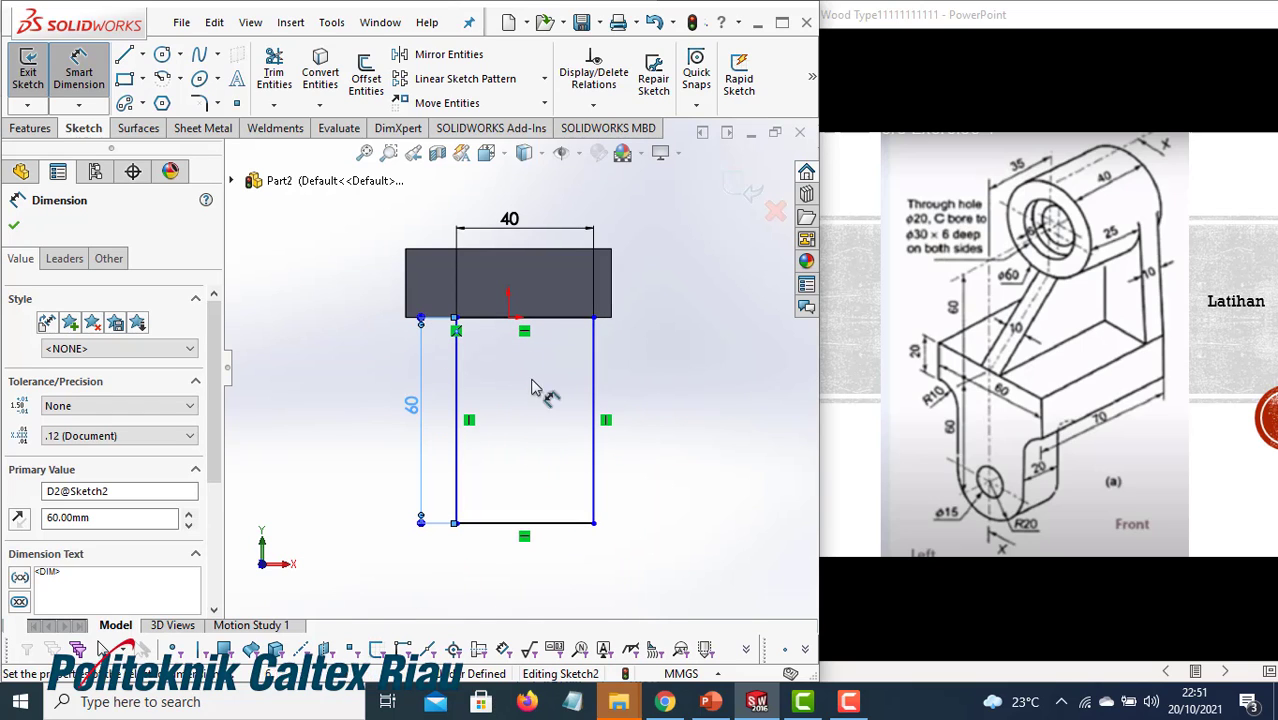
{"action": "left_click", "coordinate": [15, 230]}
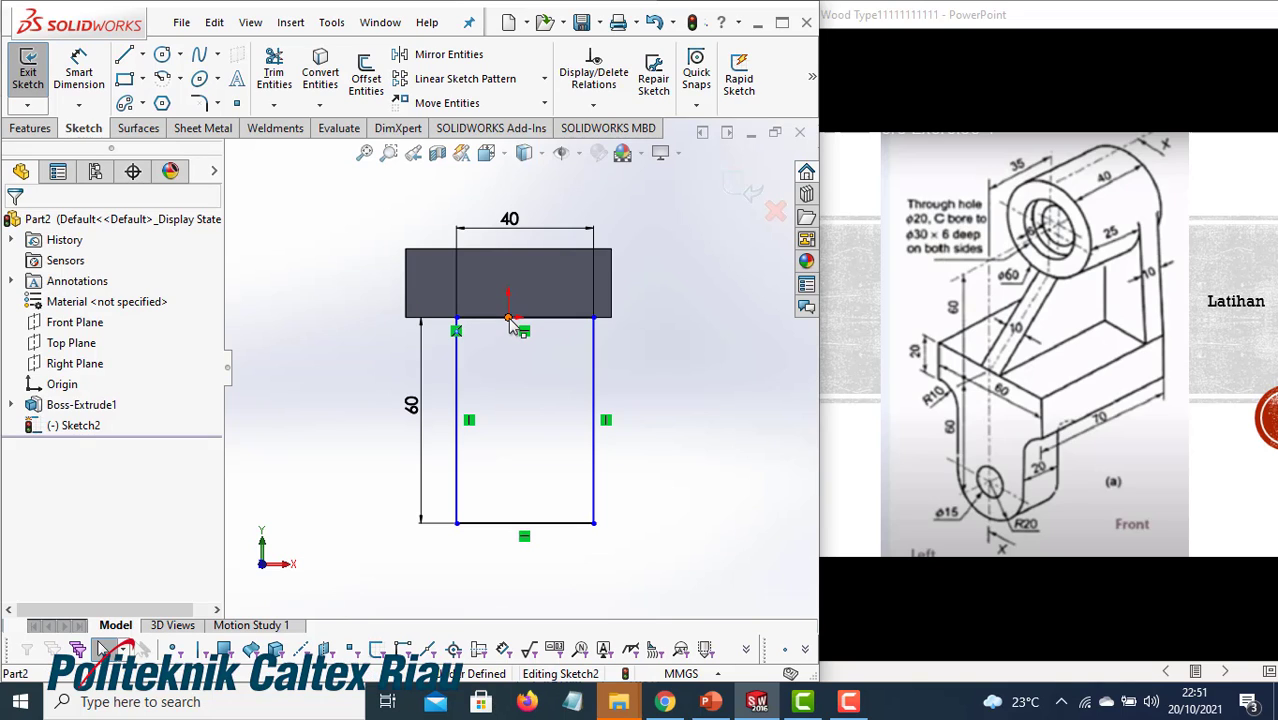
Center the rectangle under the block with a Vertical relation between the origin and the midpoint of its bottom line
{"action": "left_click", "coordinate": [508, 318]}
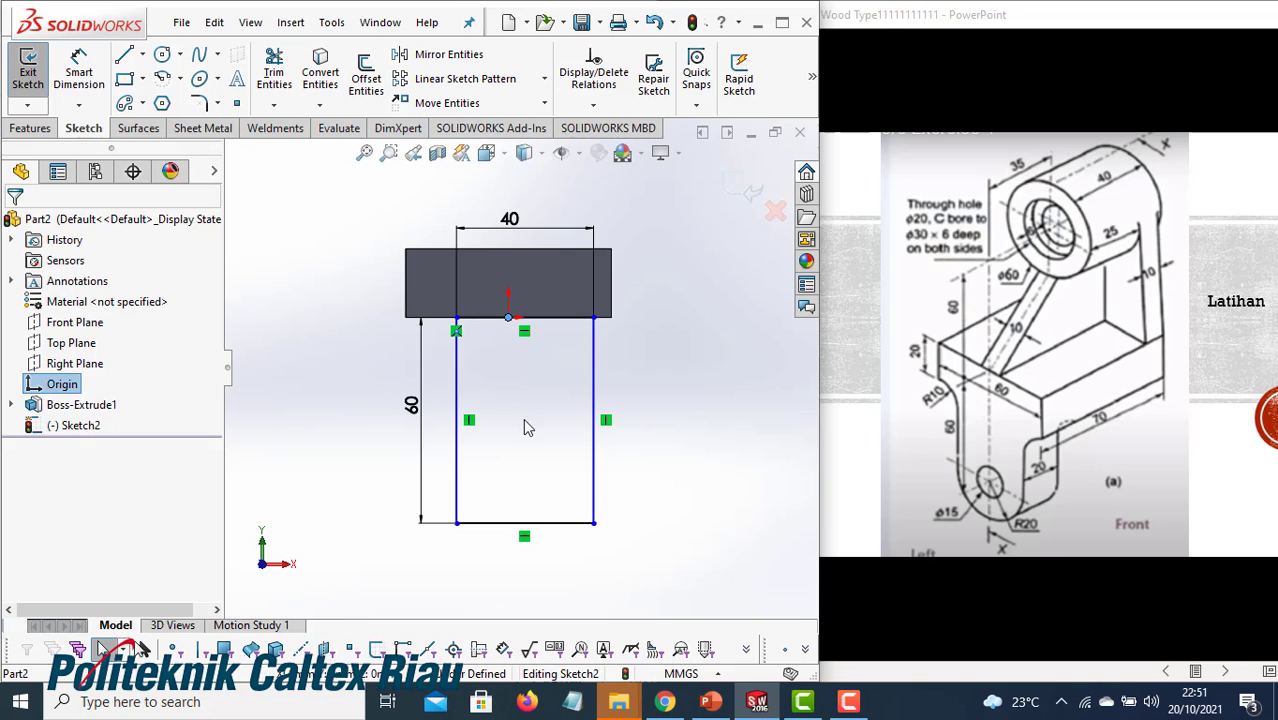
{"action": "left_click", "coordinate": [524, 523], "text": "ctrl"}
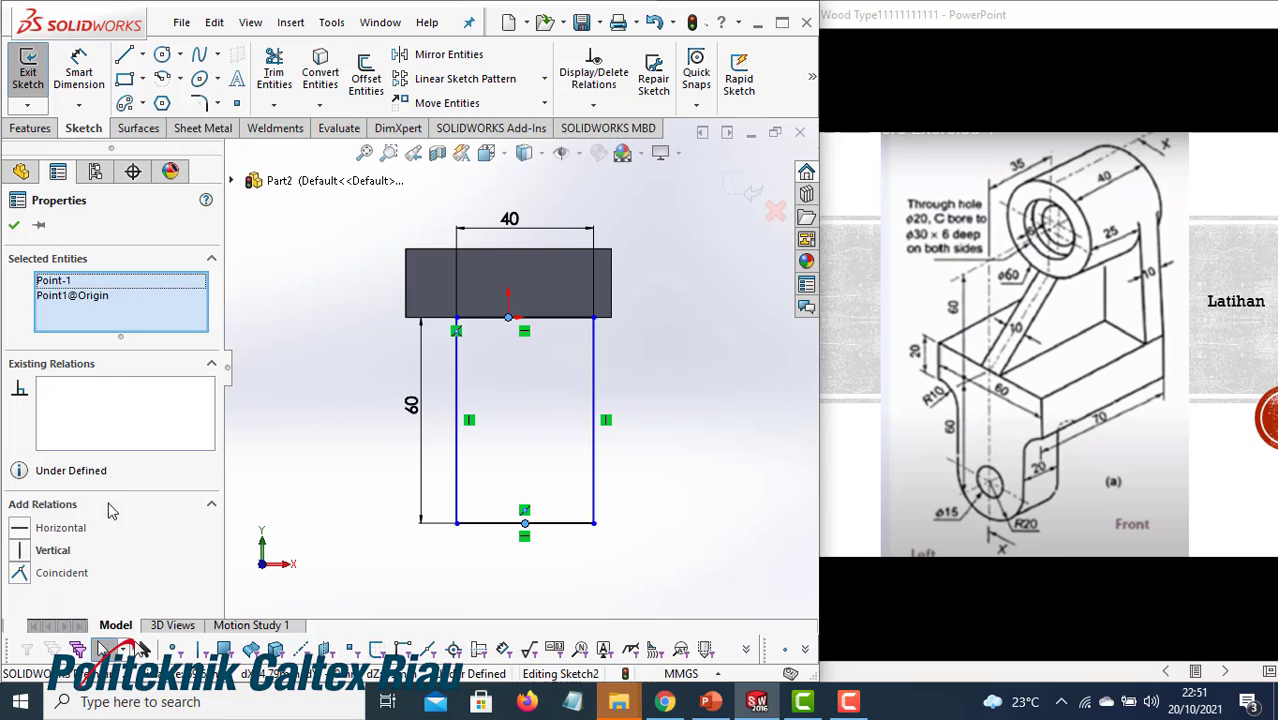
{"action": "left_click", "coordinate": [20, 551]}
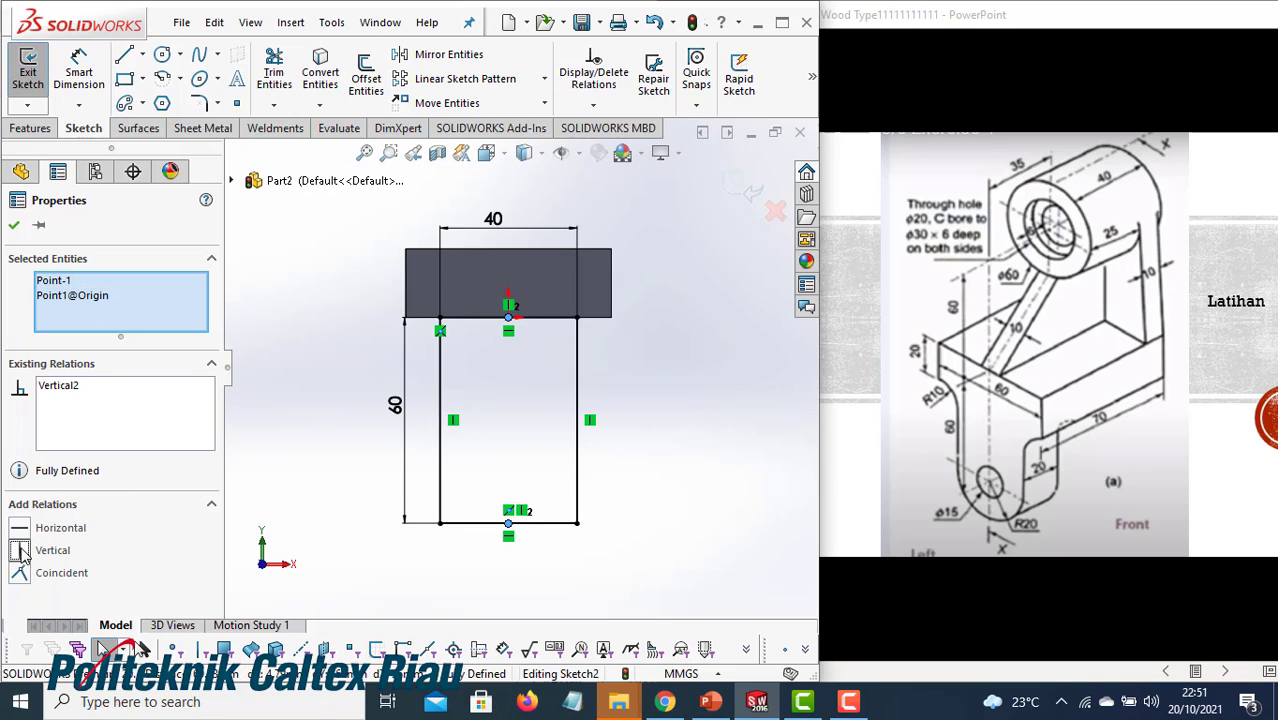
{"action": "left_click", "coordinate": [15, 228]}
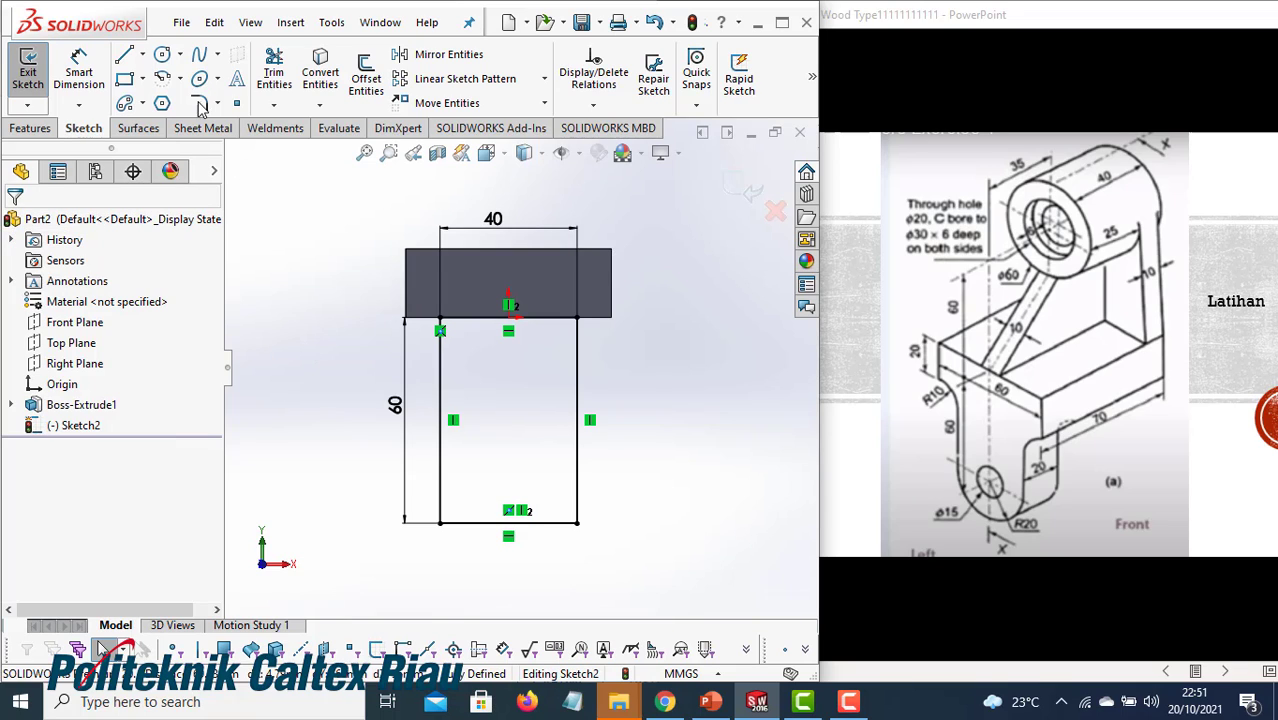
Convert the bottom line of the 40 by 60 mm rectangle to construction geometry
{"action": "left_click", "coordinate": [470, 524]}
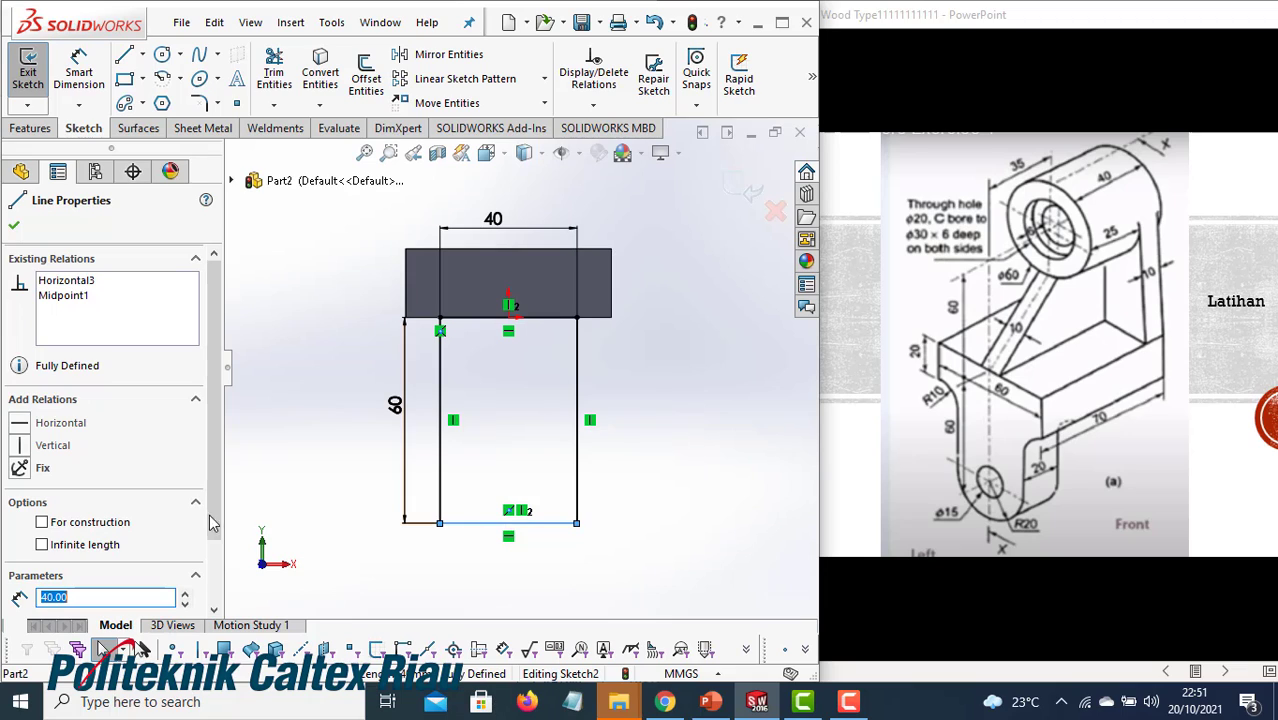
{"action": "scroll", "coordinate": [220, 461], "scroll_direction": "down", "scroll_amount": 3}
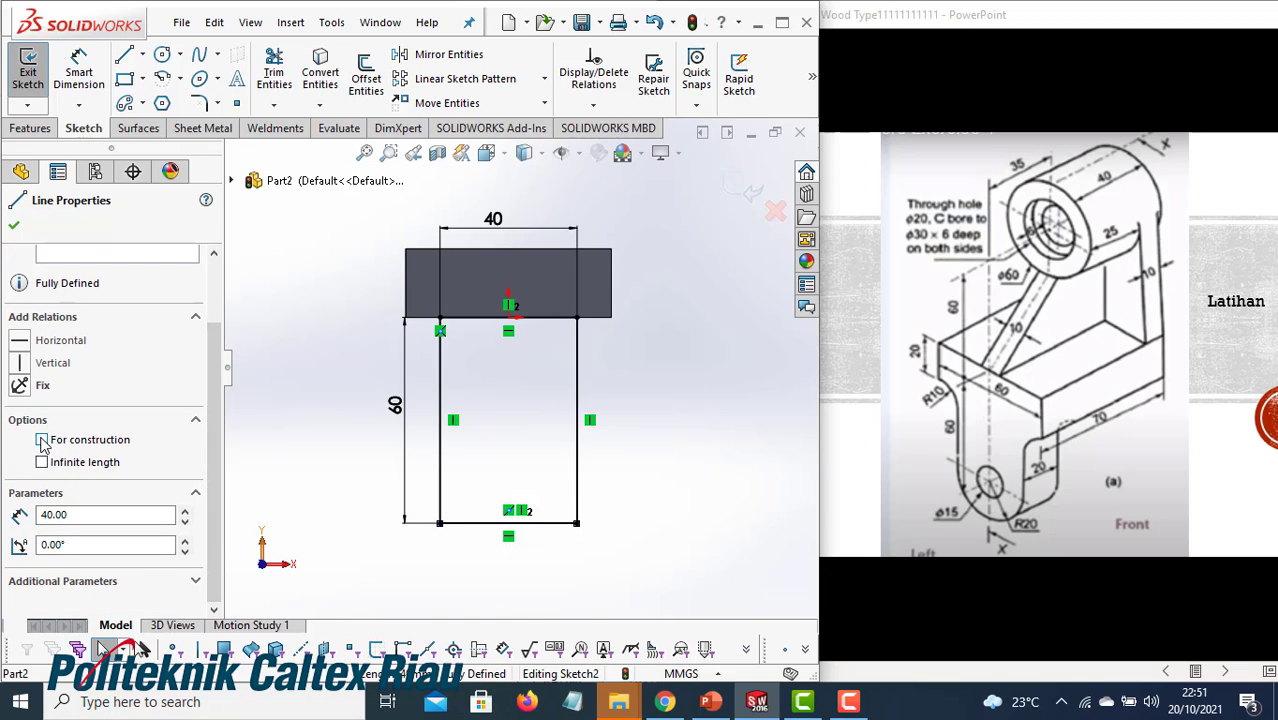
{"action": "left_click", "coordinate": [15, 227]}
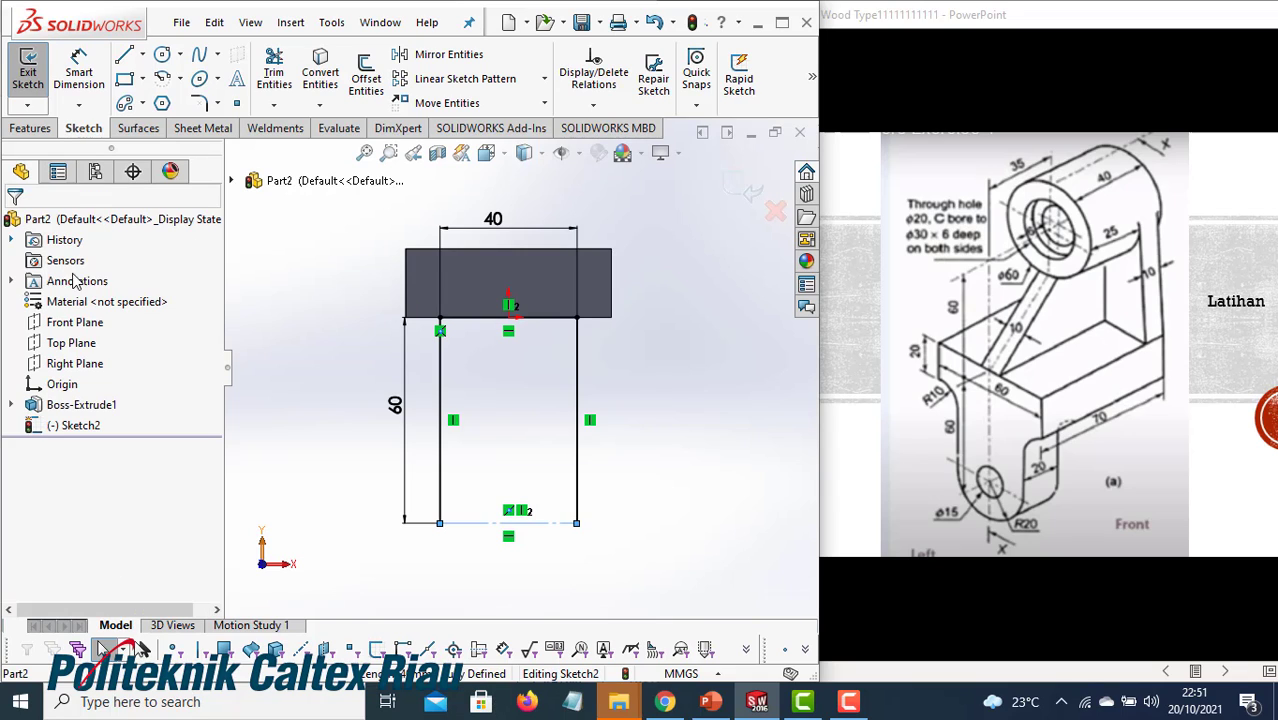
{"action": "left_click", "coordinate": [144, 104]}
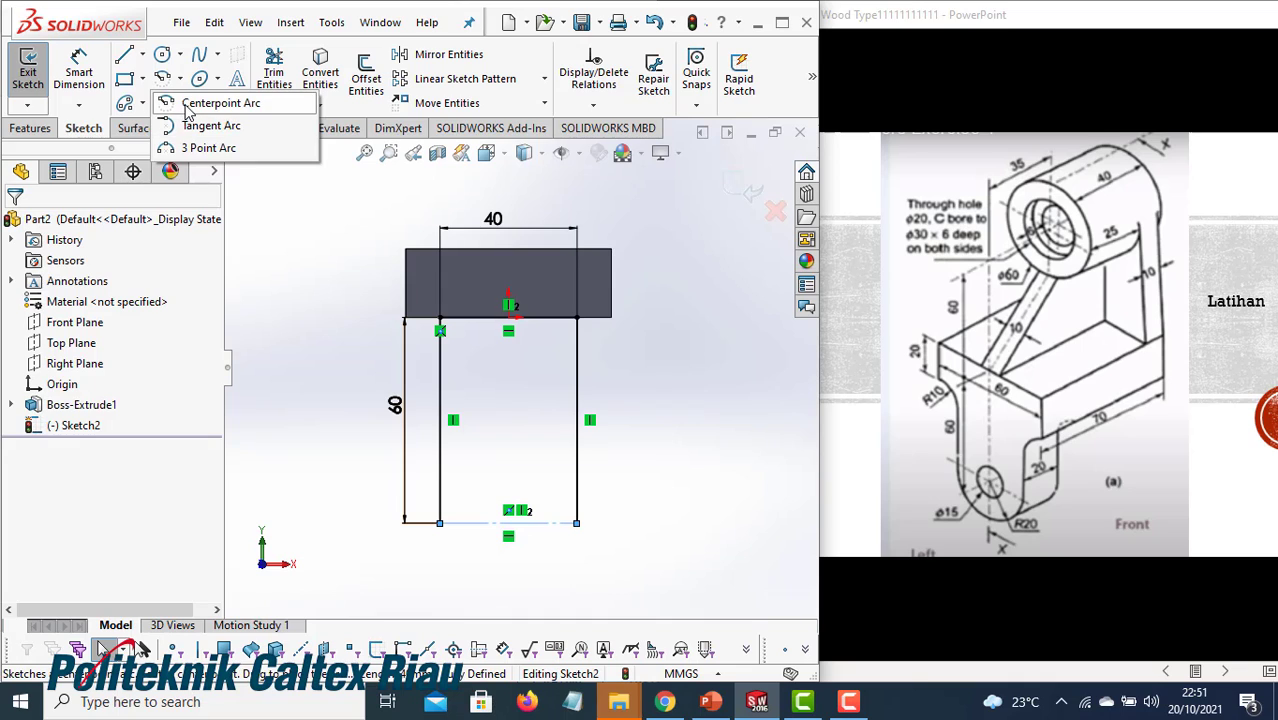
{"action": "left_click", "coordinate": [186, 106]}
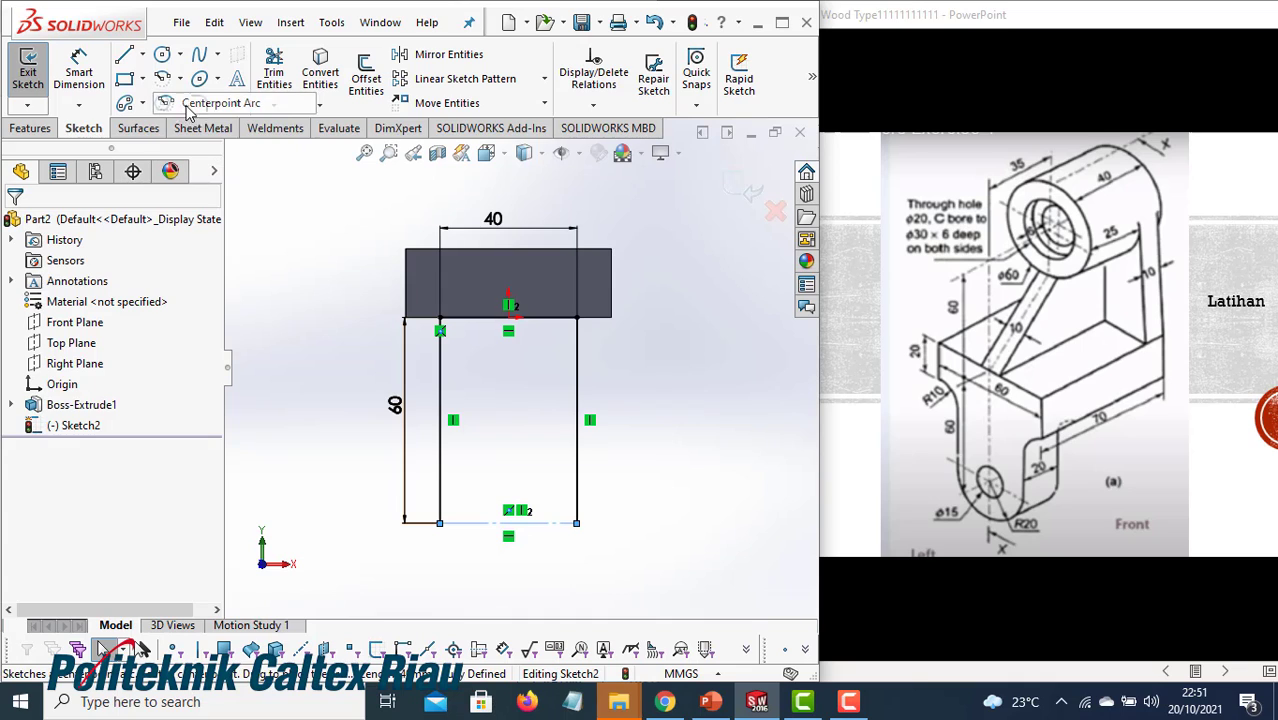
{"action": "left_click", "coordinate": [508, 522]}
{"action": "left_click", "coordinate": [439, 523]}
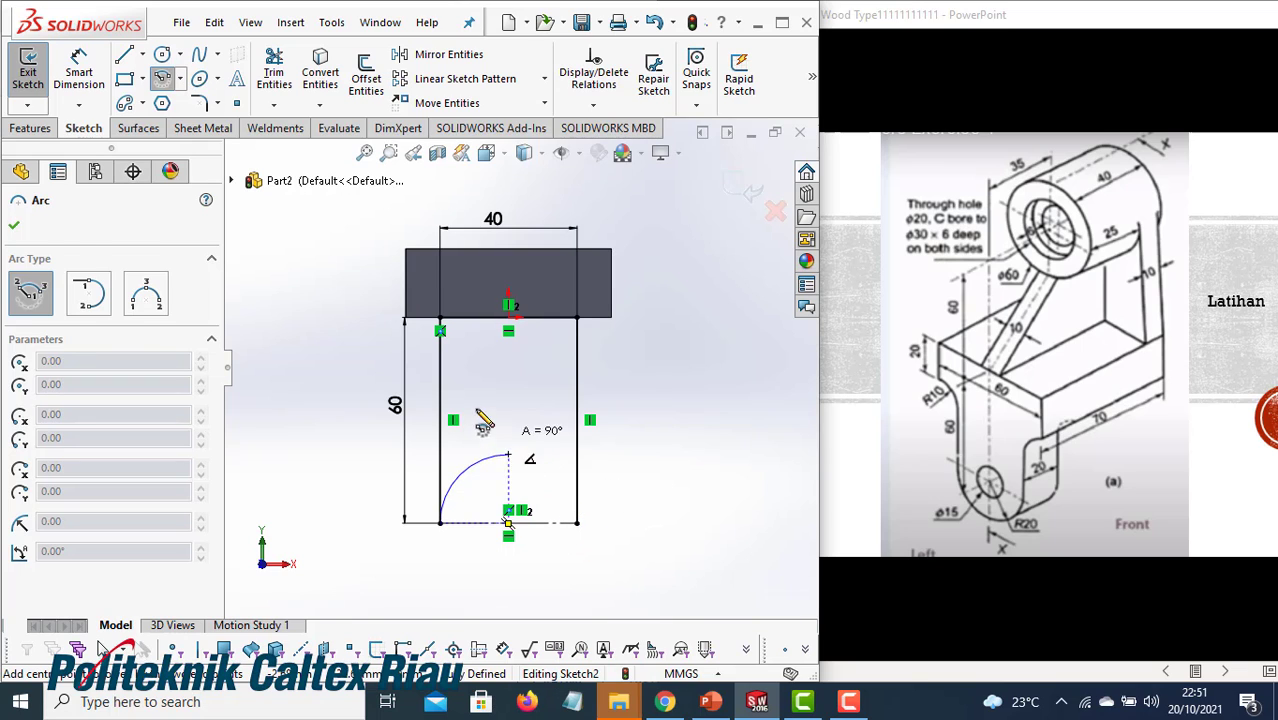
{"action": "key", "text": "Escape"}
Draw a centerpoint arc around the midpoint of the construction line, closing the leg profile with a semicircle below the line
{"action": "left_click", "coordinate": [178, 79]}
{"action": "left_click", "coordinate": [210, 103]}
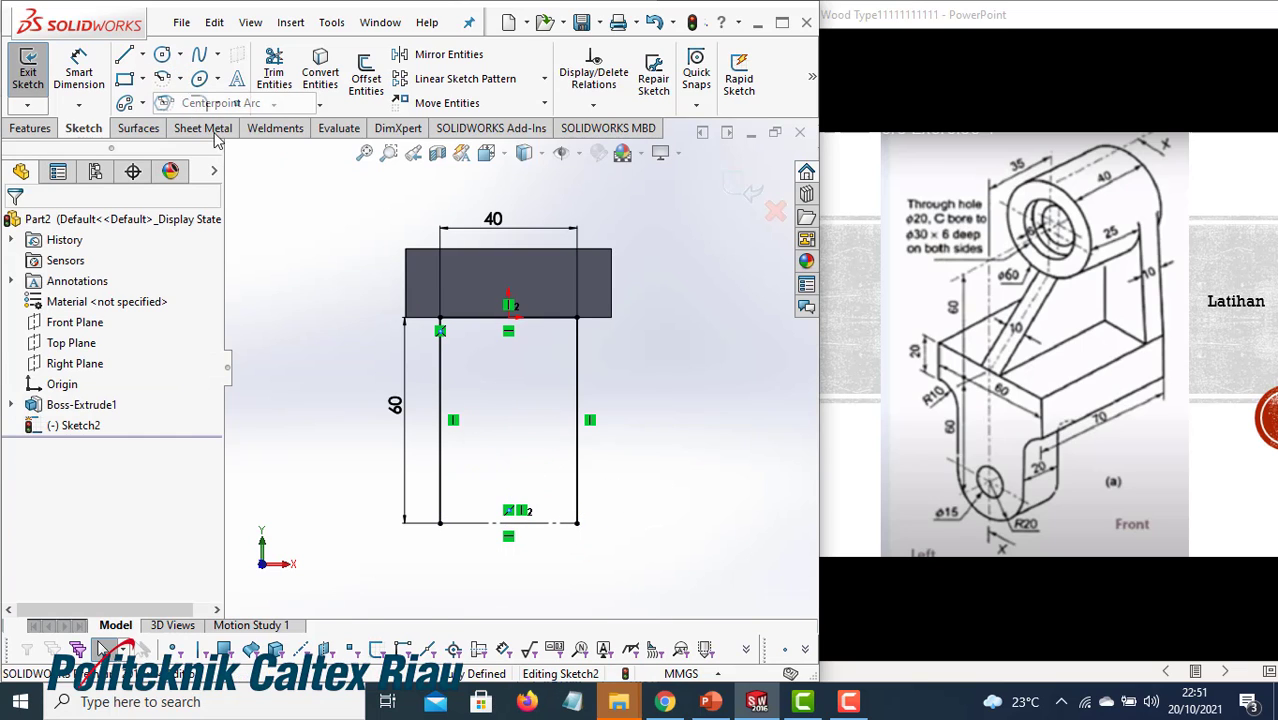
{"action": "left_click", "coordinate": [507, 522]}
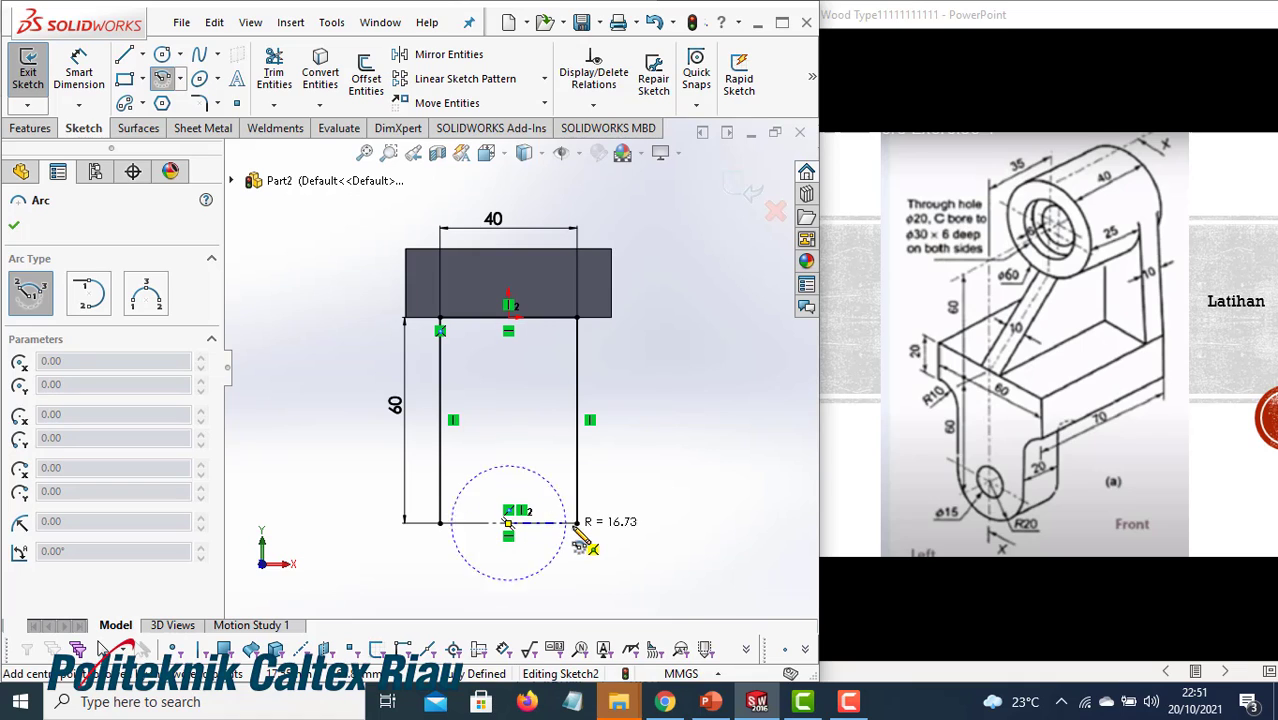
{"action": "left_click", "coordinate": [576, 522]}
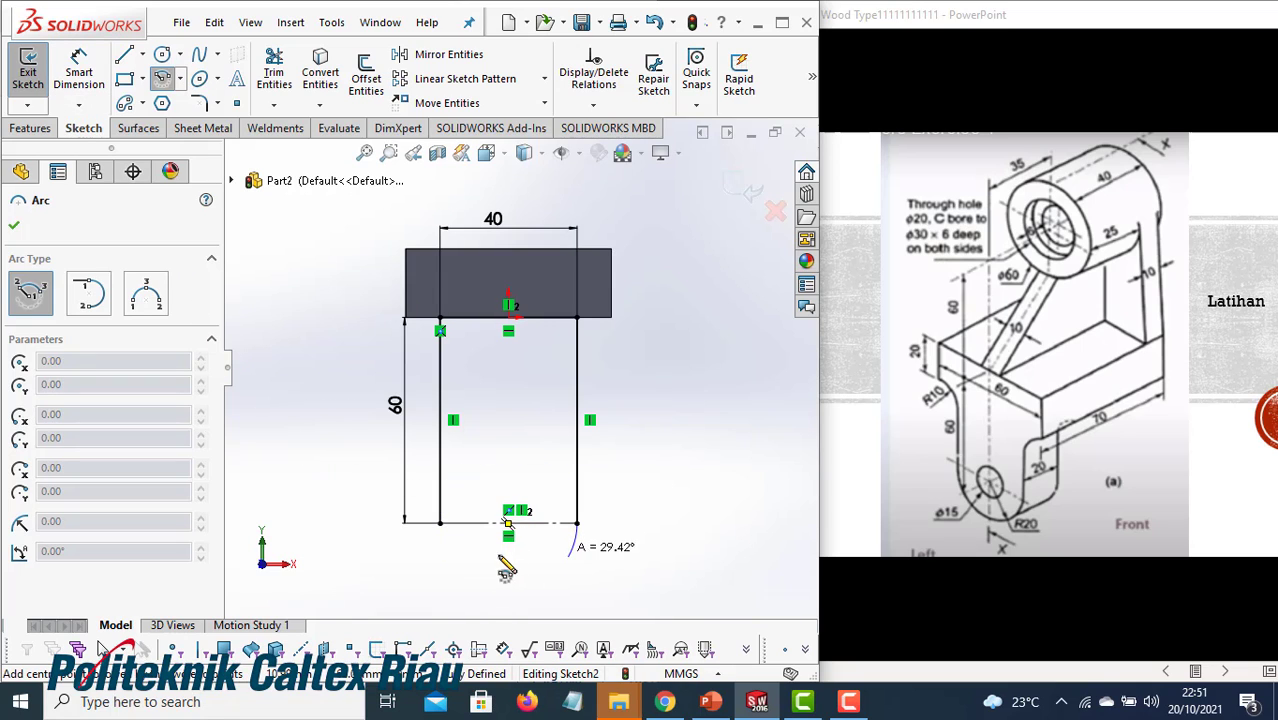
{"action": "left_click", "coordinate": [441, 527]}
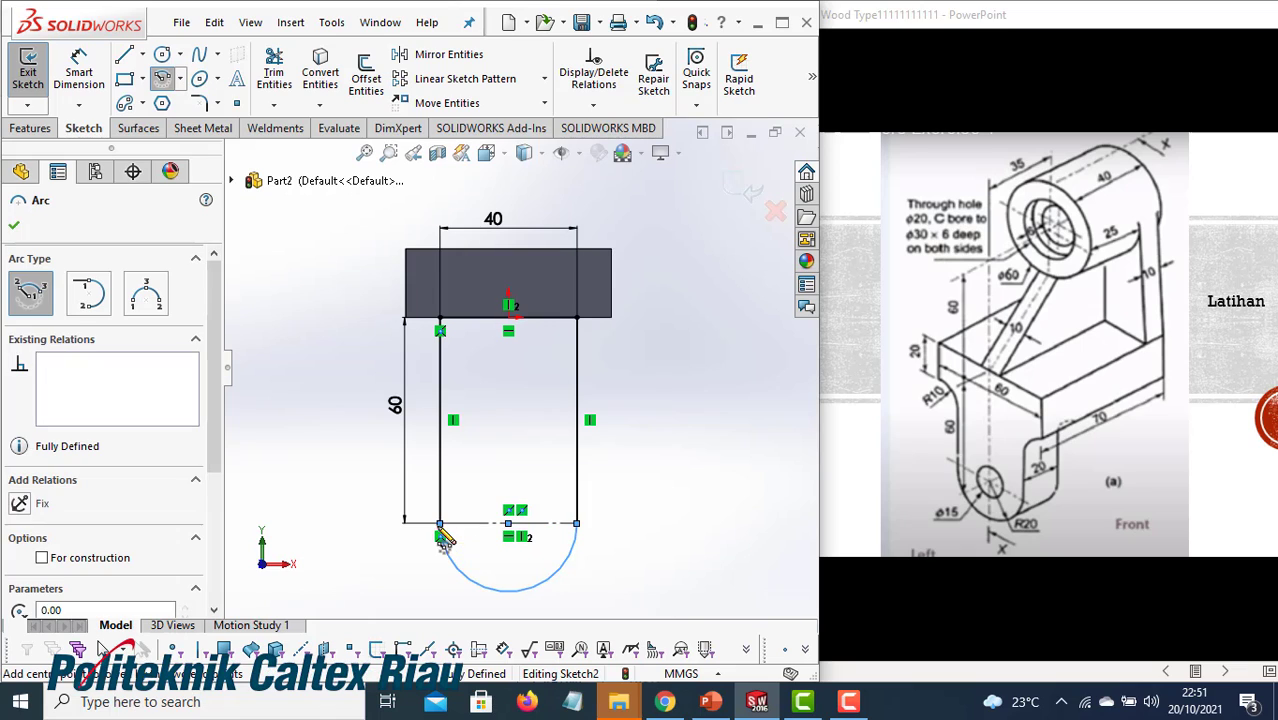
{"action": "left_click", "coordinate": [13, 228]}
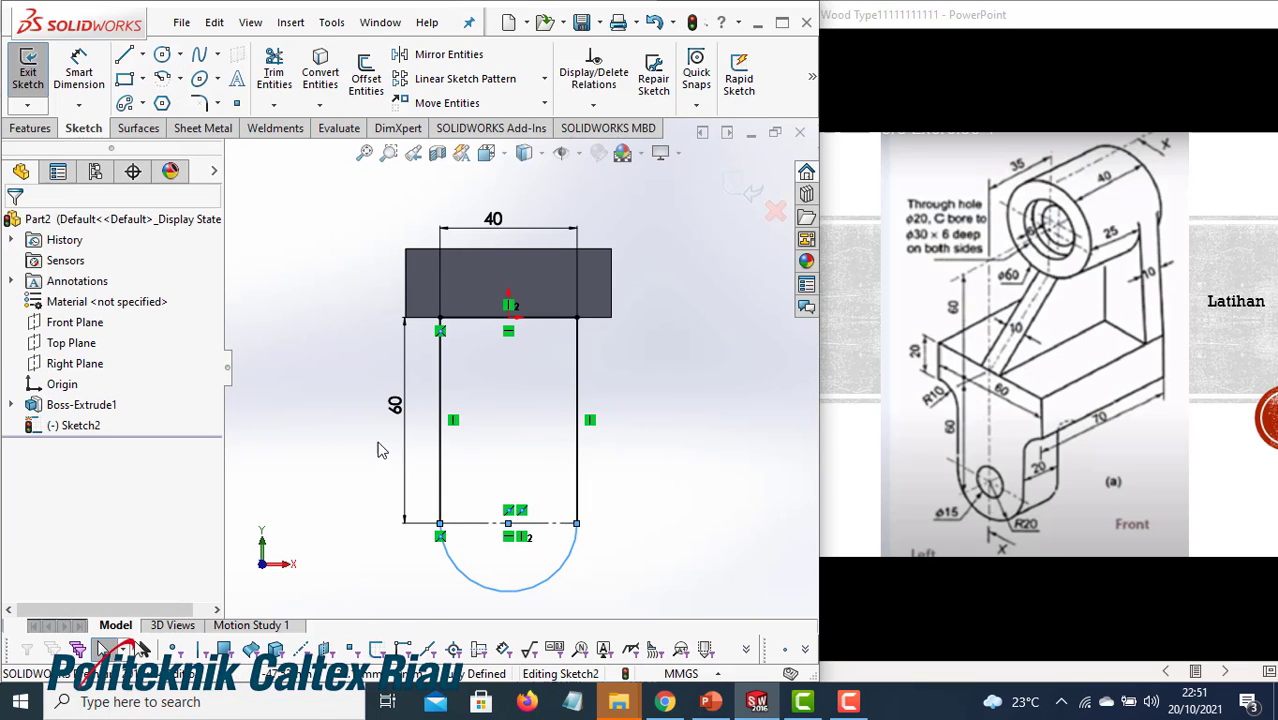
Draw a circle centered on the arc's center point and dimension its diameter to 15 mm
{"action": "scroll", "coordinate": [484, 484], "scroll_direction": "up", "scroll_amount": 1}
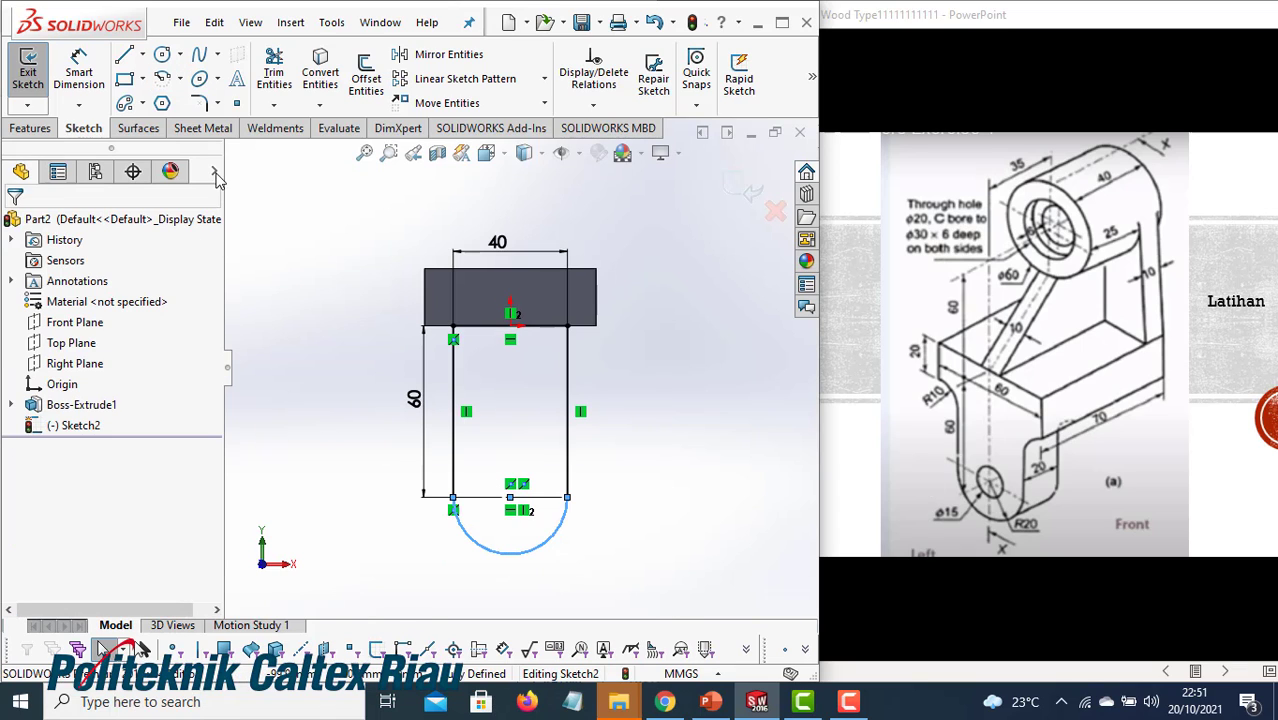
{"action": "left_click", "coordinate": [162, 54]}
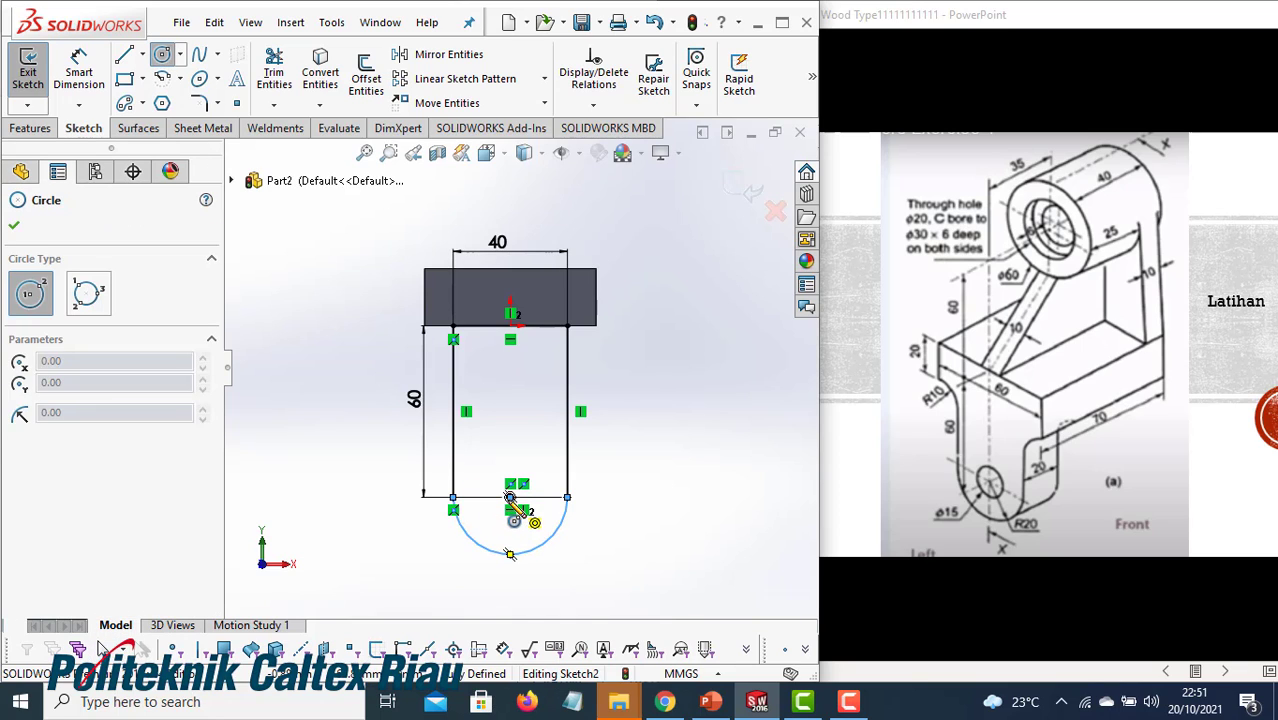
{"action": "left_click", "coordinate": [510, 497]}
{"action": "left_click", "coordinate": [538, 516]}
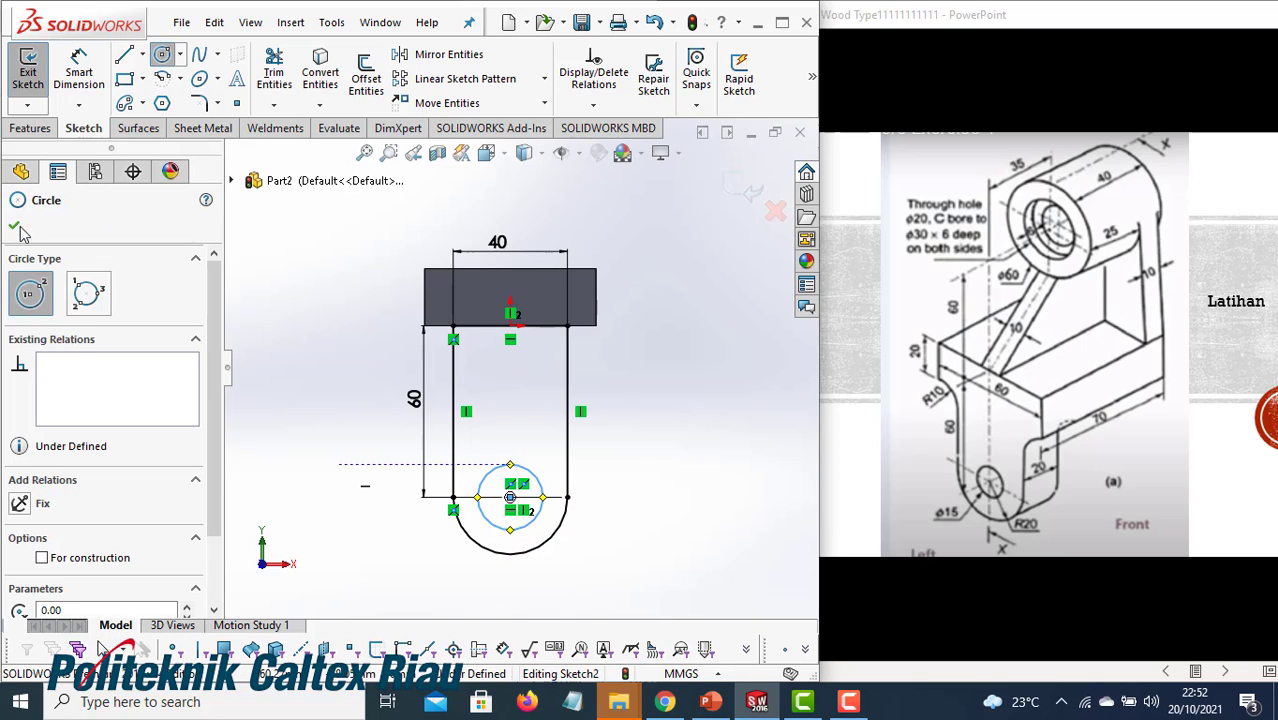
{"action": "left_click", "coordinate": [82, 70]}
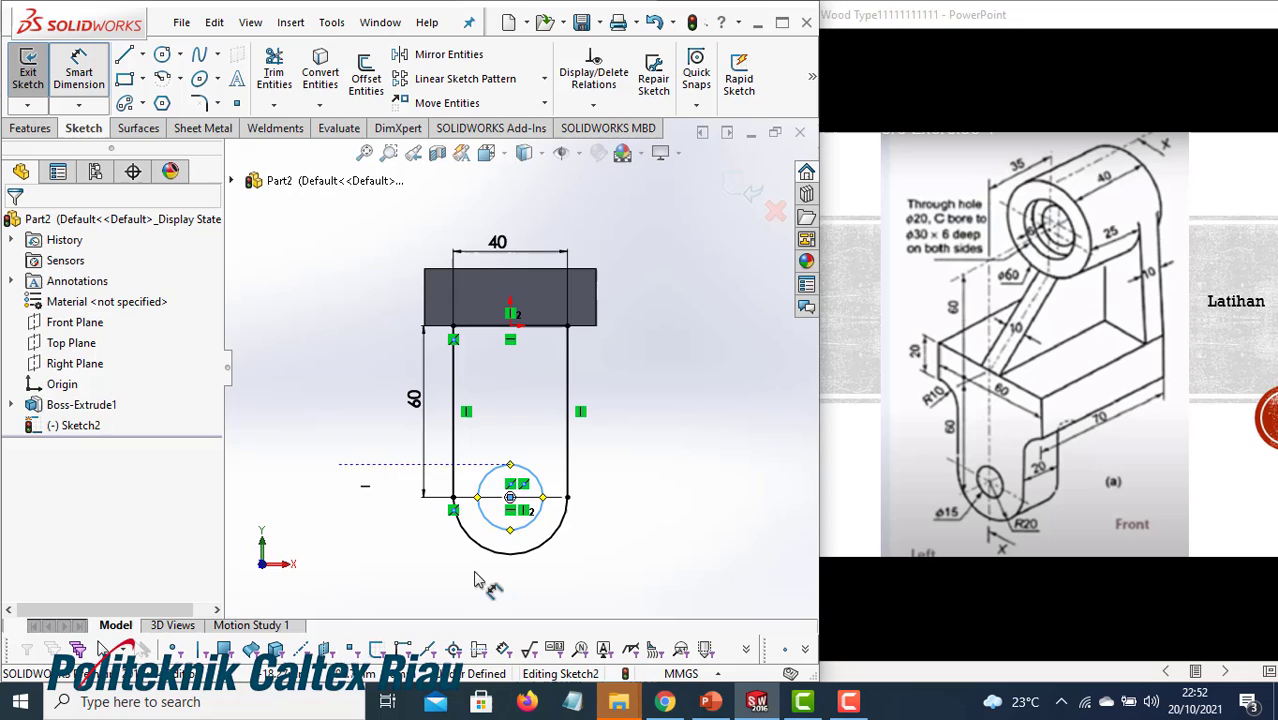
{"action": "left_click", "coordinate": [511, 529]}
{"action": "left_click", "coordinate": [397, 540]}
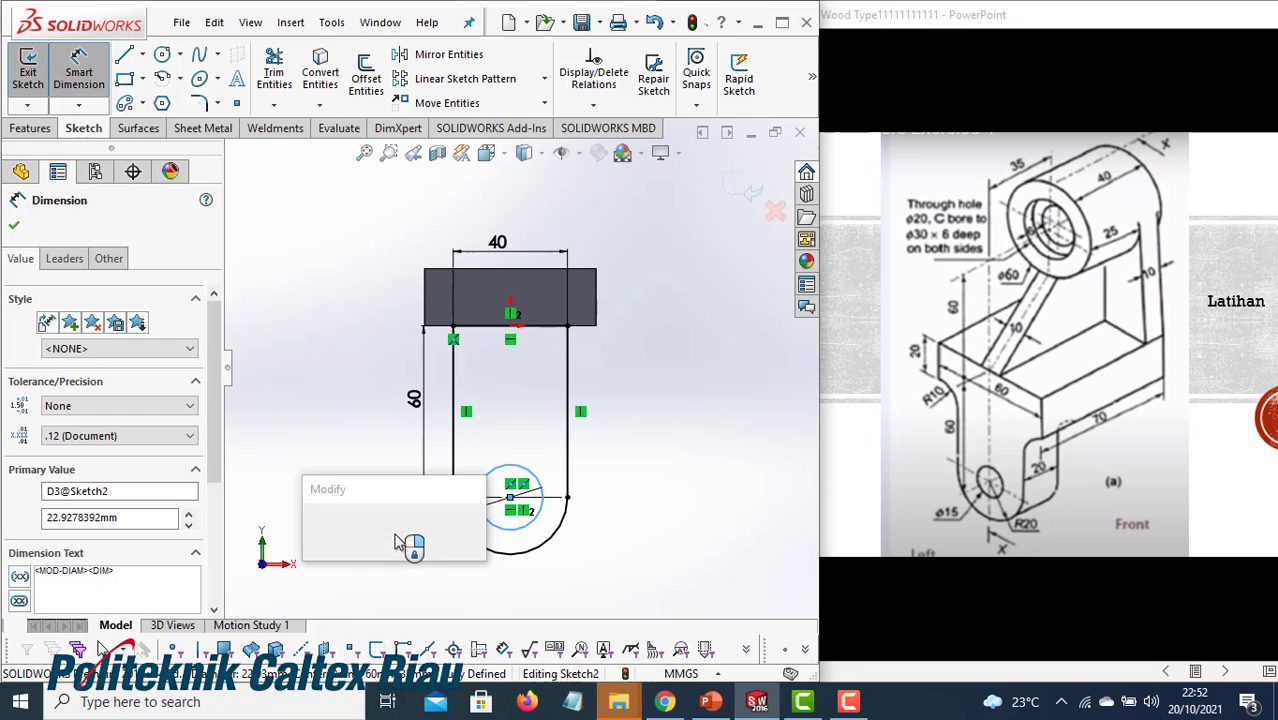
{"action": "key", "text": "Return"}
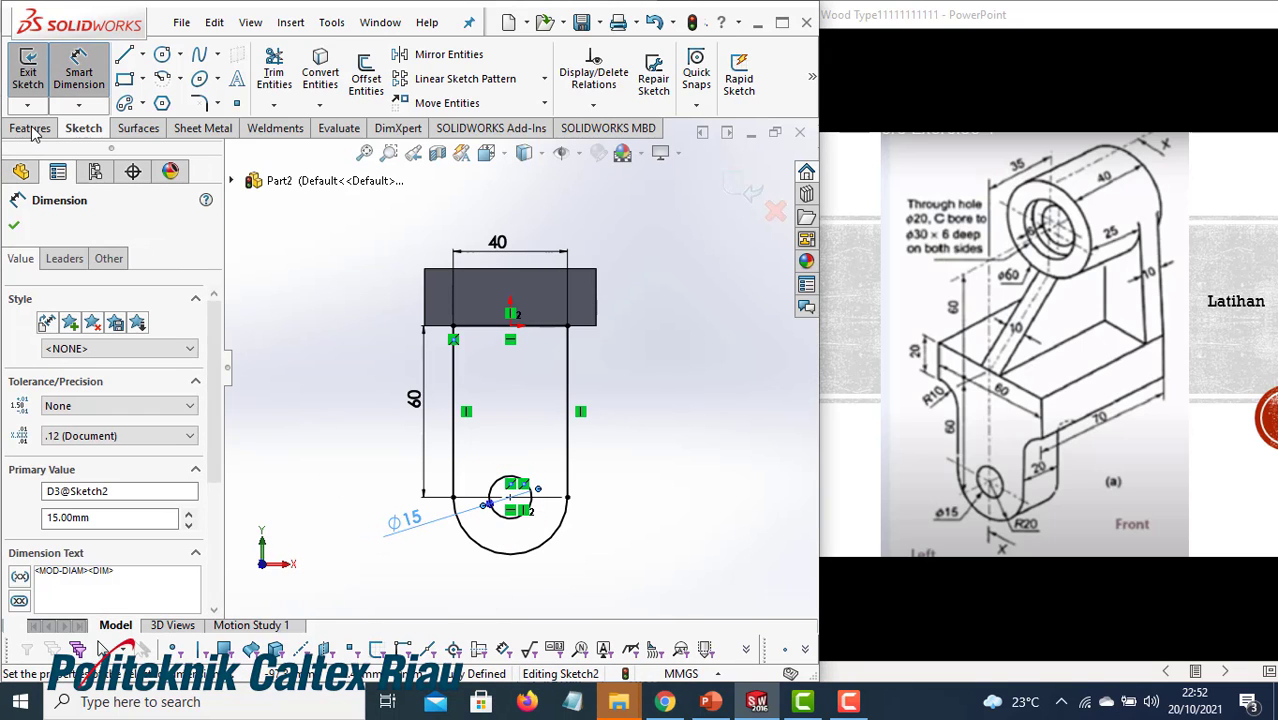
Extrude the leg profile 20 mm blind in the reversed direction, under the block, with the result merged
{"action": "left_click", "coordinate": [30, 128]}
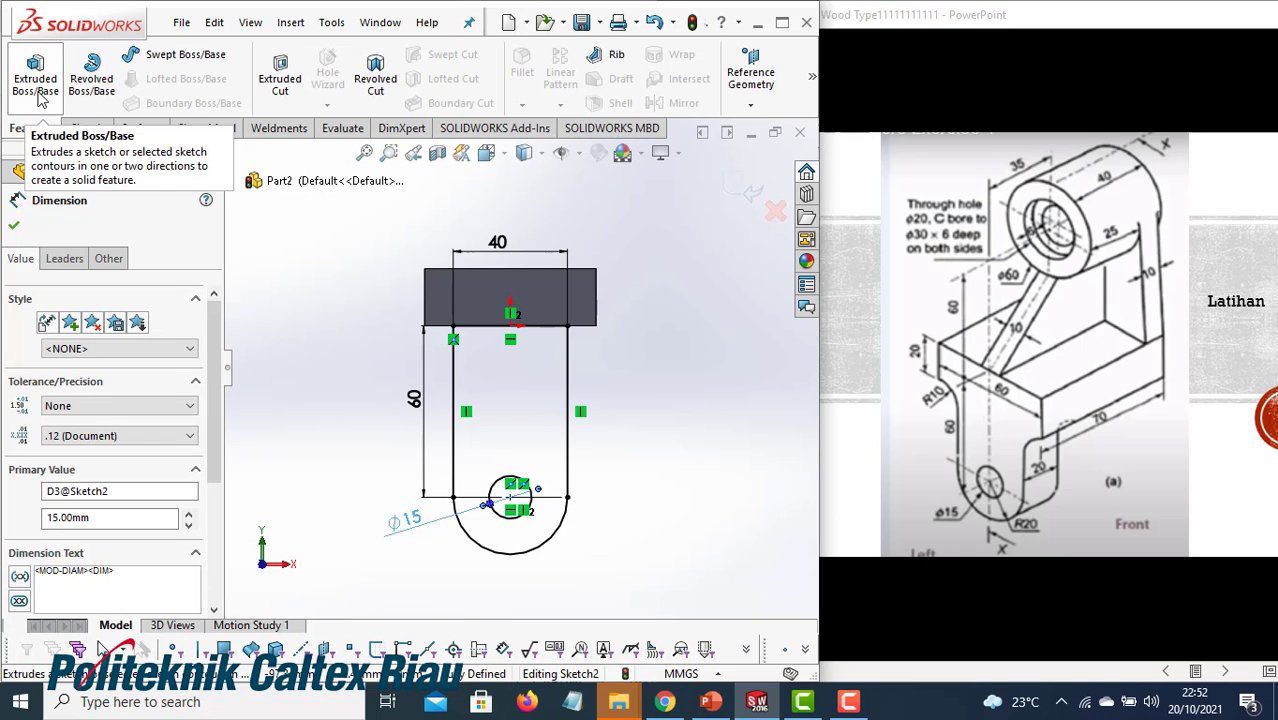
{"action": "left_click", "coordinate": [35, 76]}
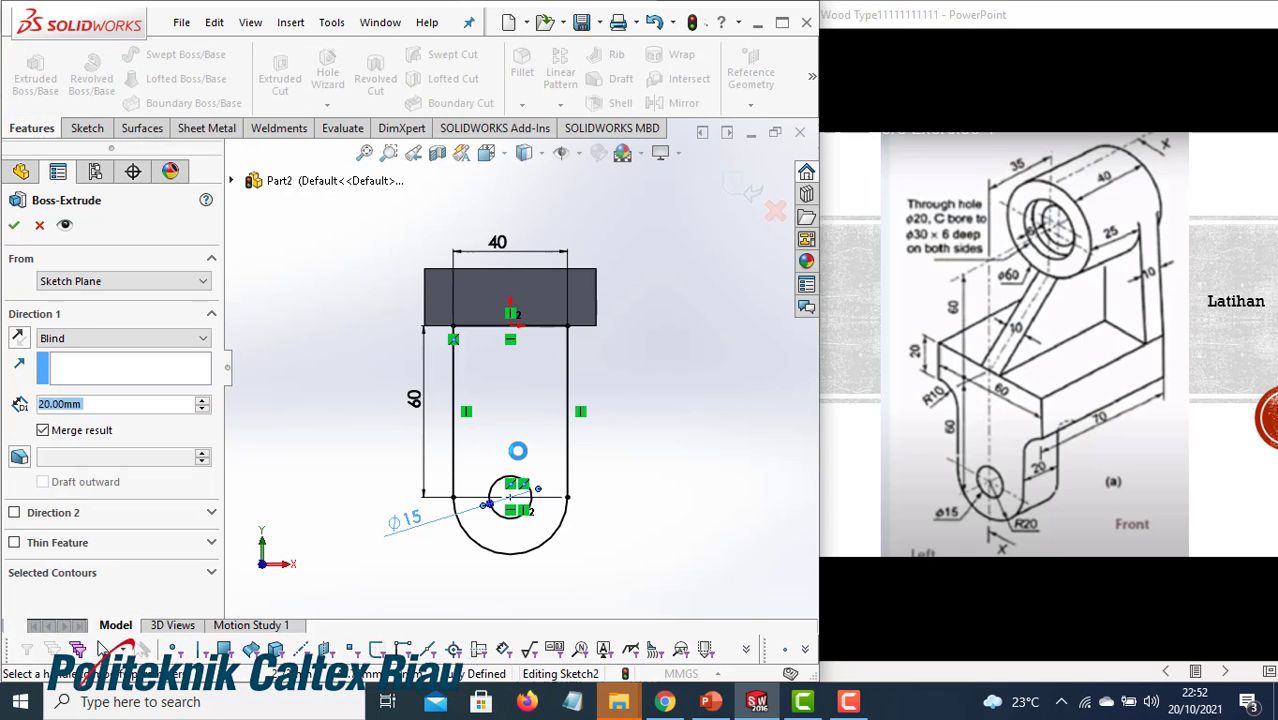
{"action": "mouse_move", "coordinate": [520, 455]}
{"action": "middle_mouse_down"}
{"action": "mouse_move", "coordinate": [445, 458]}
{"action": "mouse_move", "coordinate": [510, 469]}
{"action": "middle_mouse_up"}
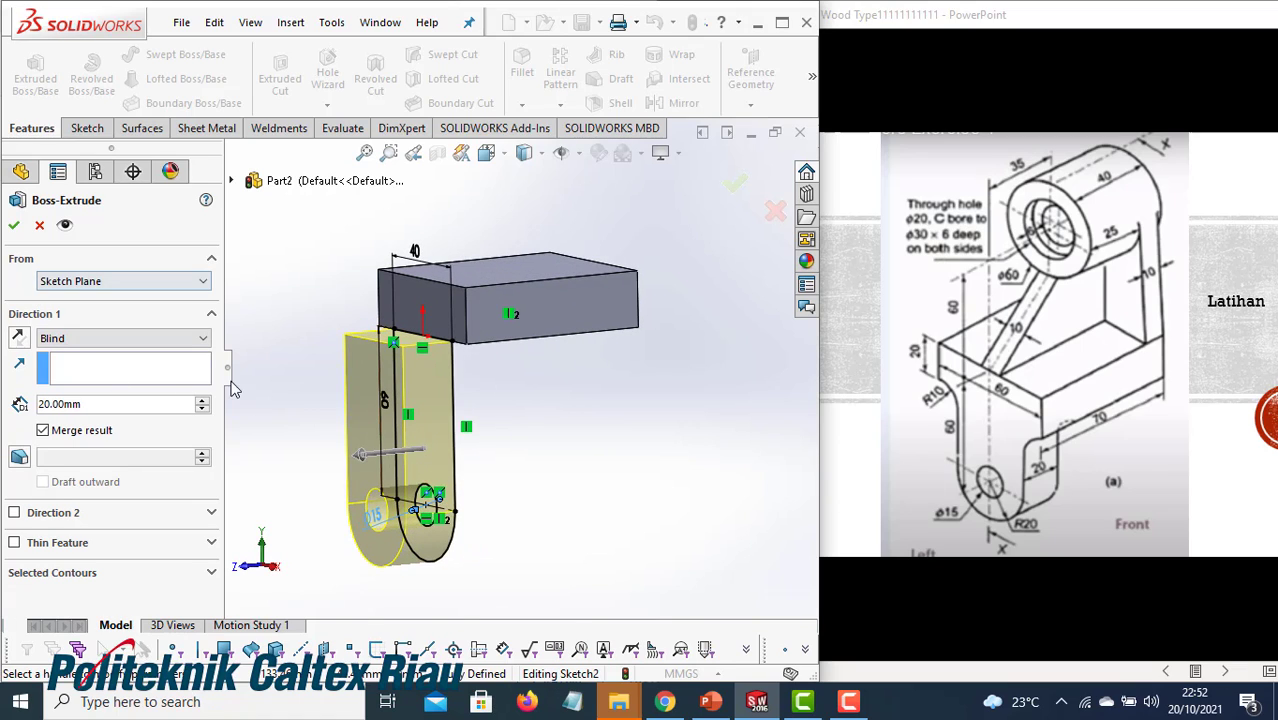
{"action": "left_click", "coordinate": [20, 340]}
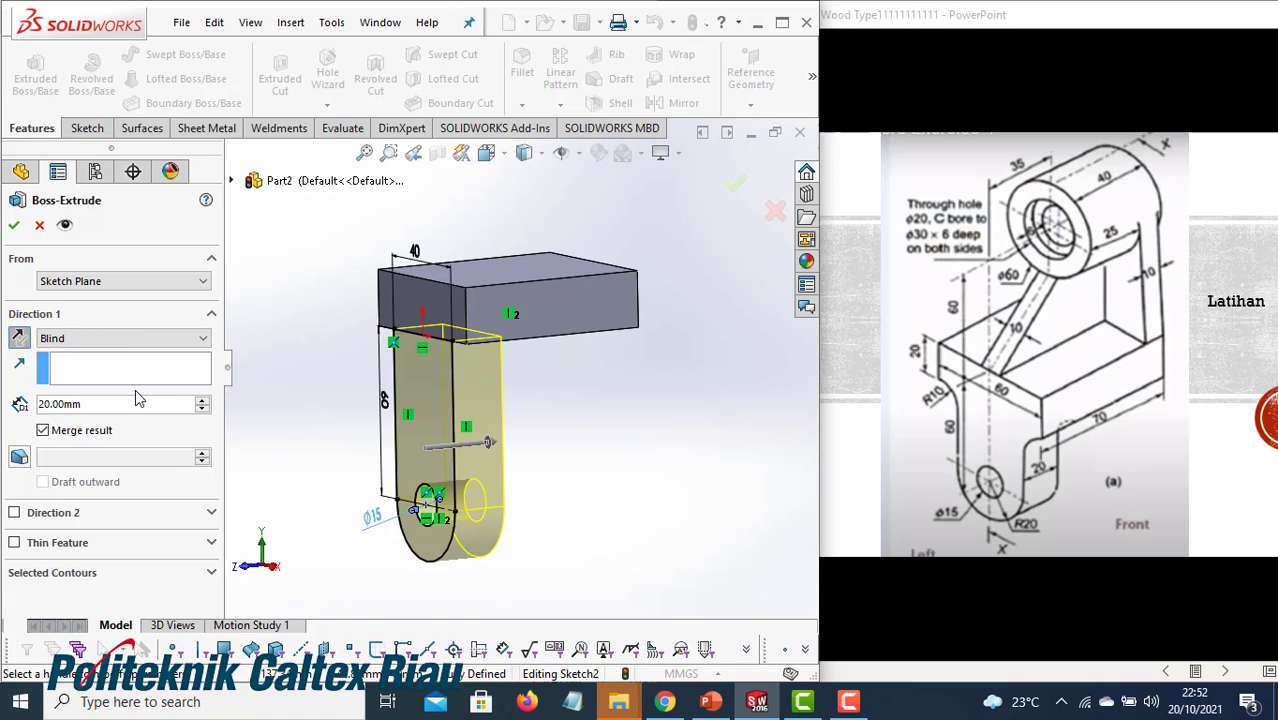
{"action": "left_click", "coordinate": [15, 226]}
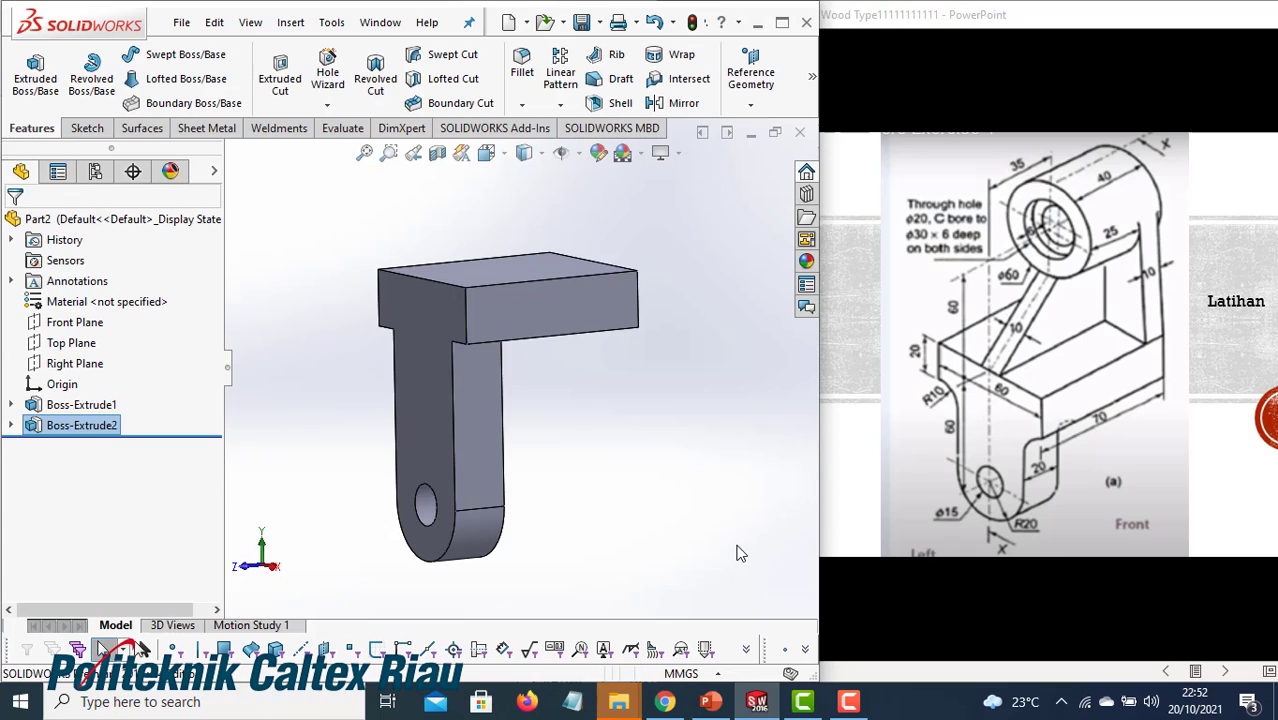
Switch to PowerPoint, end the slide show of the reference drawing, and return to SolidWorks
{"action": "left_click", "coordinate": [1035, 445]}
{"action": "key", "text": "Escape"}
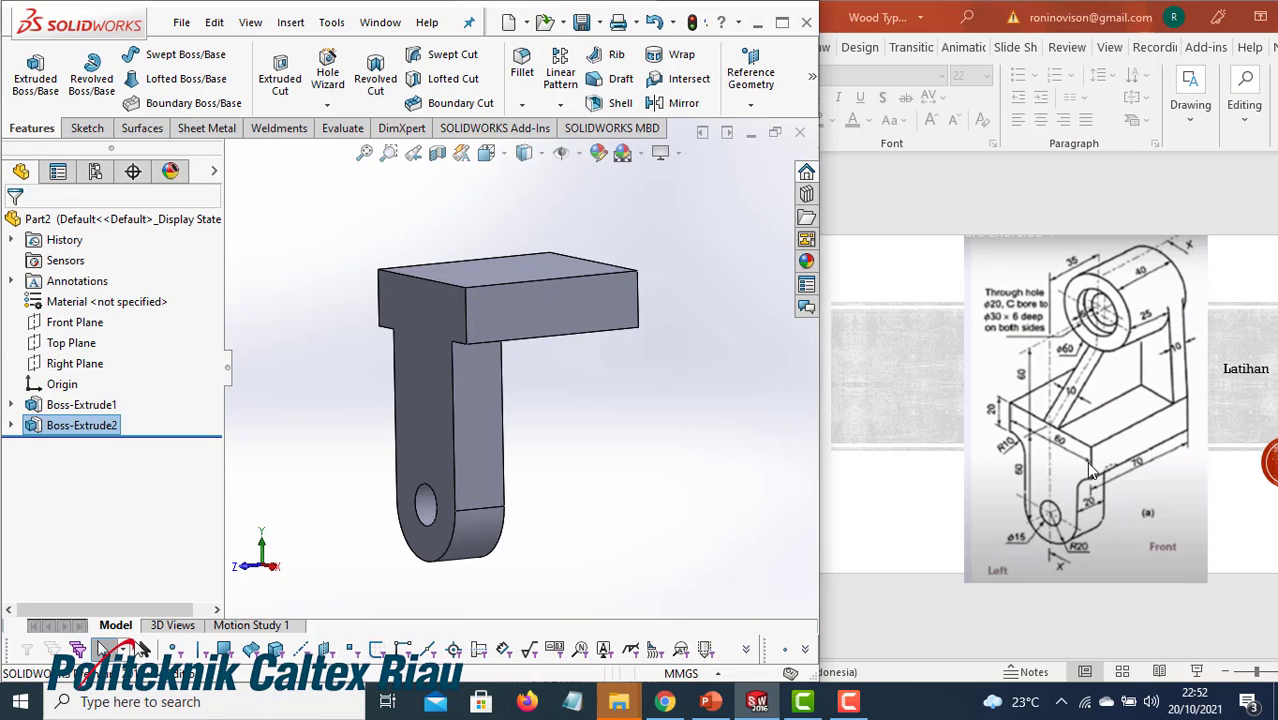
{"action": "left_click", "coordinate": [1090, 470]}
{"action": "left_click", "coordinate": [603, 497]}
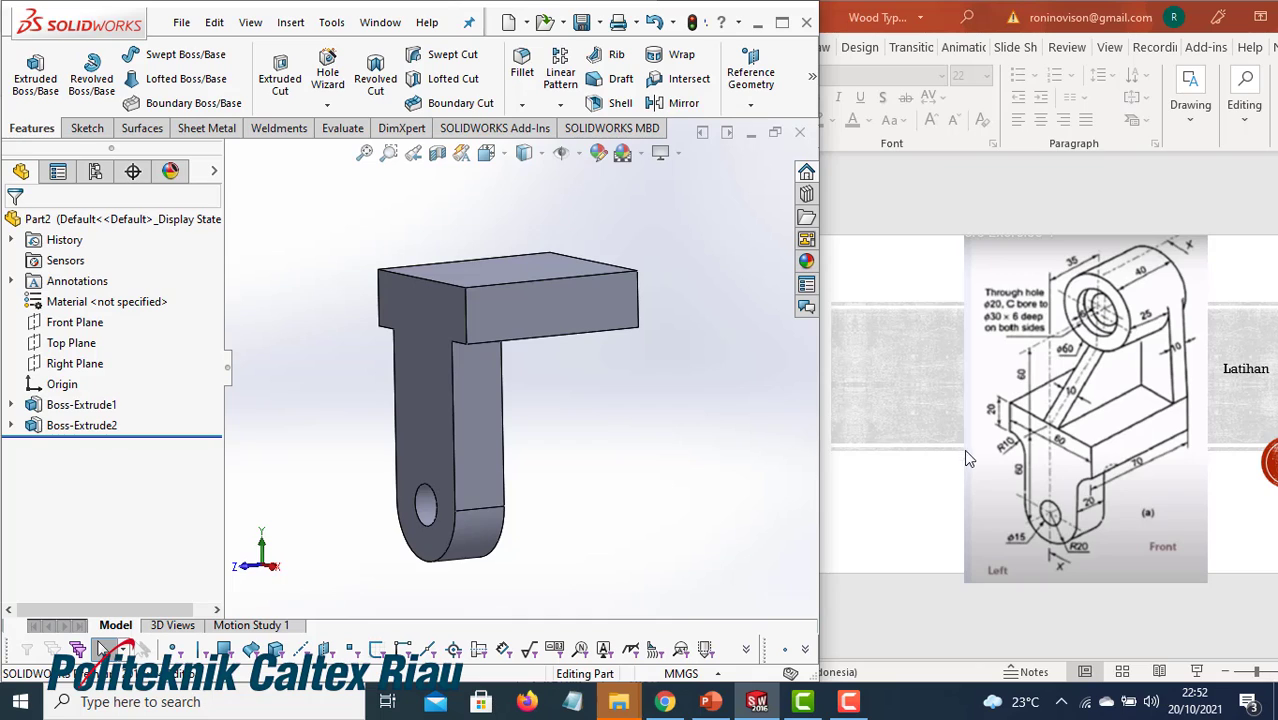
Fillet the two inner edges where the leg meets the underside of the block with a 10 mm radius
{"action": "middle_click_drag", "start_coordinate": [547, 426], "coordinate": [579, 396]}
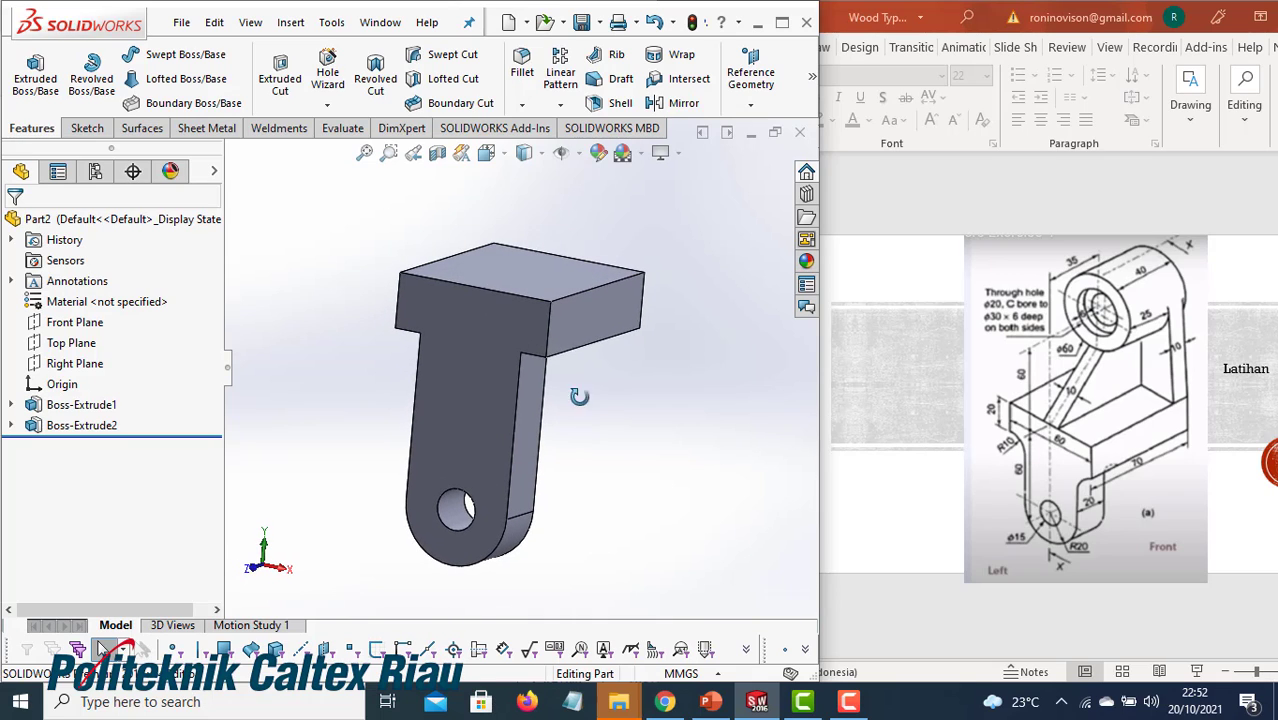
{"action": "left_click", "coordinate": [521, 104]}
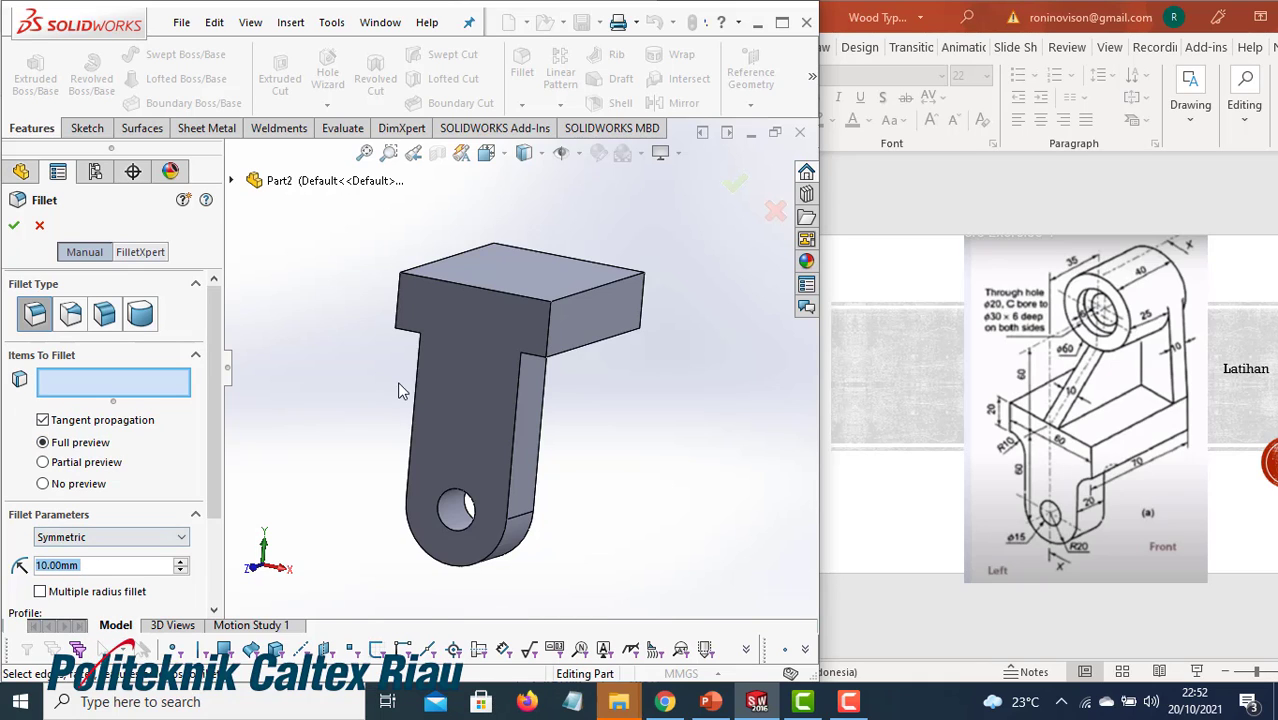
{"action": "scroll", "coordinate": [508, 373], "scroll_direction": "down", "scroll_amount": 5}
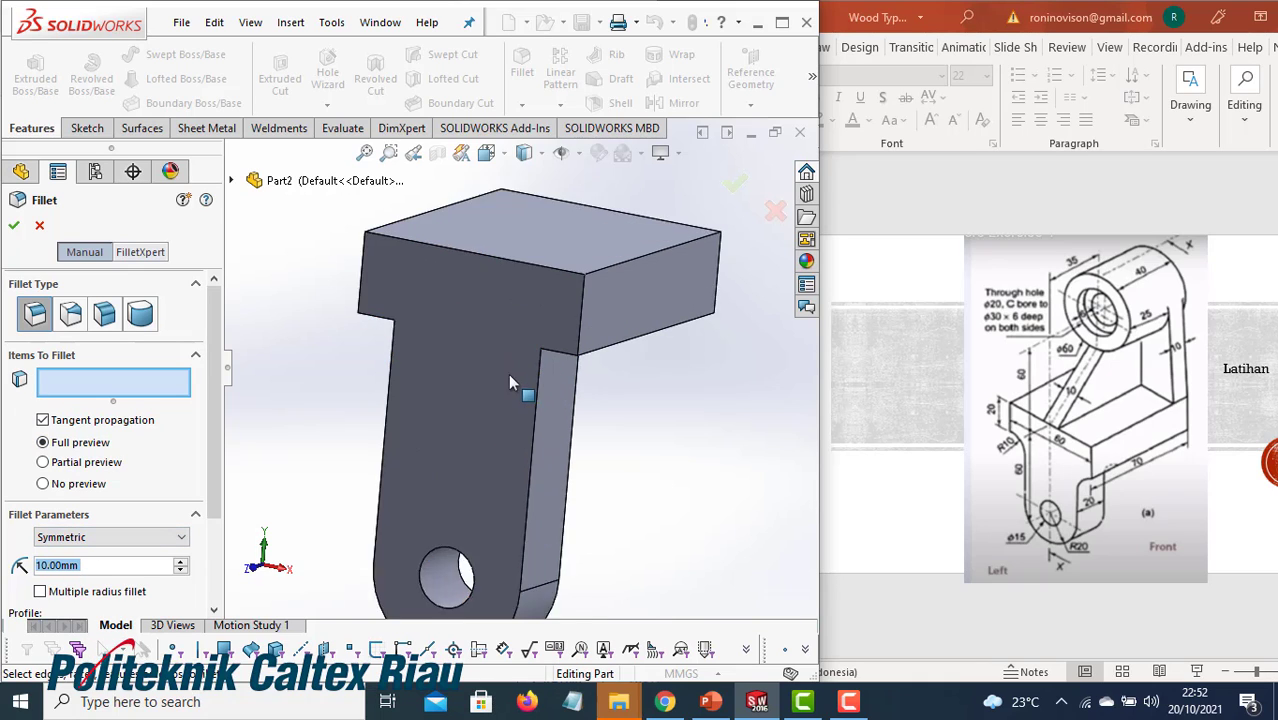
{"action": "left_click", "coordinate": [562, 356]}
{"action": "middle_click_drag", "start_coordinate": [478, 376], "coordinate": [374, 374]}
{"action": "left_click", "coordinate": [379, 383]}
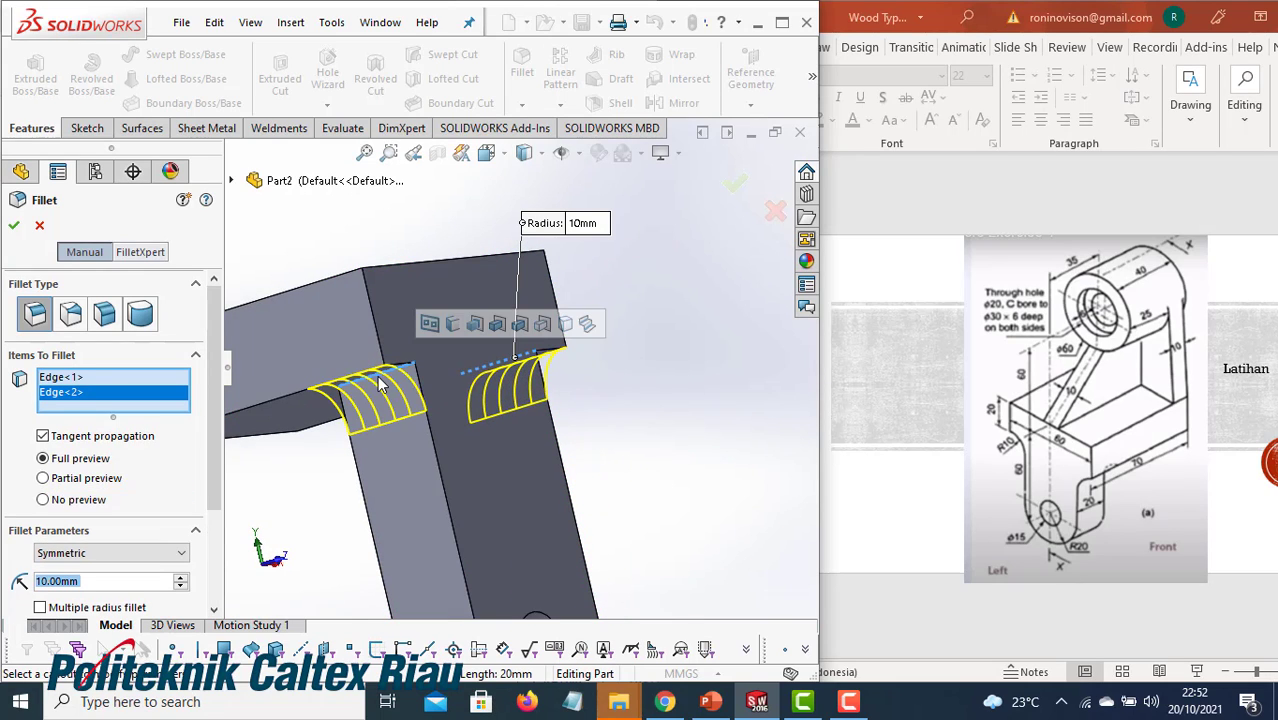
{"action": "left_click", "coordinate": [13, 225]}
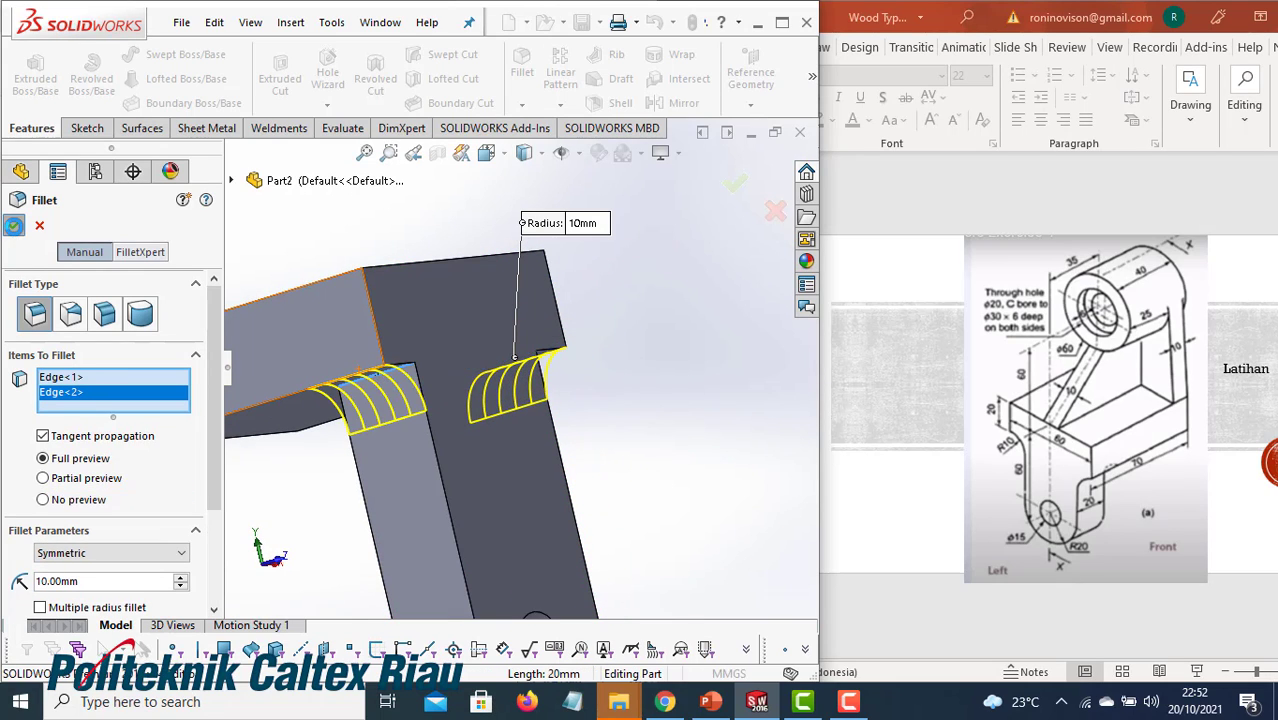
{"action": "scroll", "coordinate": [500, 412], "scroll_direction": "up", "scroll_amount": 4}
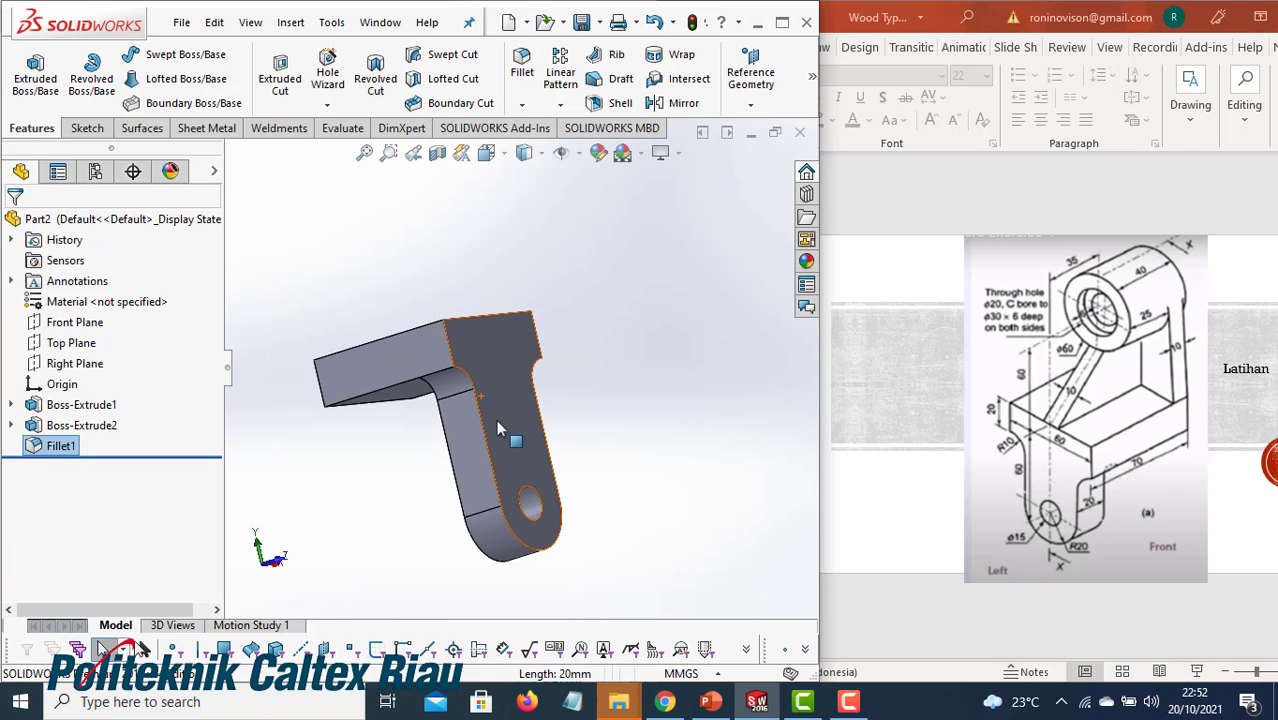
{"action": "middle_click_drag", "start_coordinate": [523, 412], "coordinate": [352, 504]}
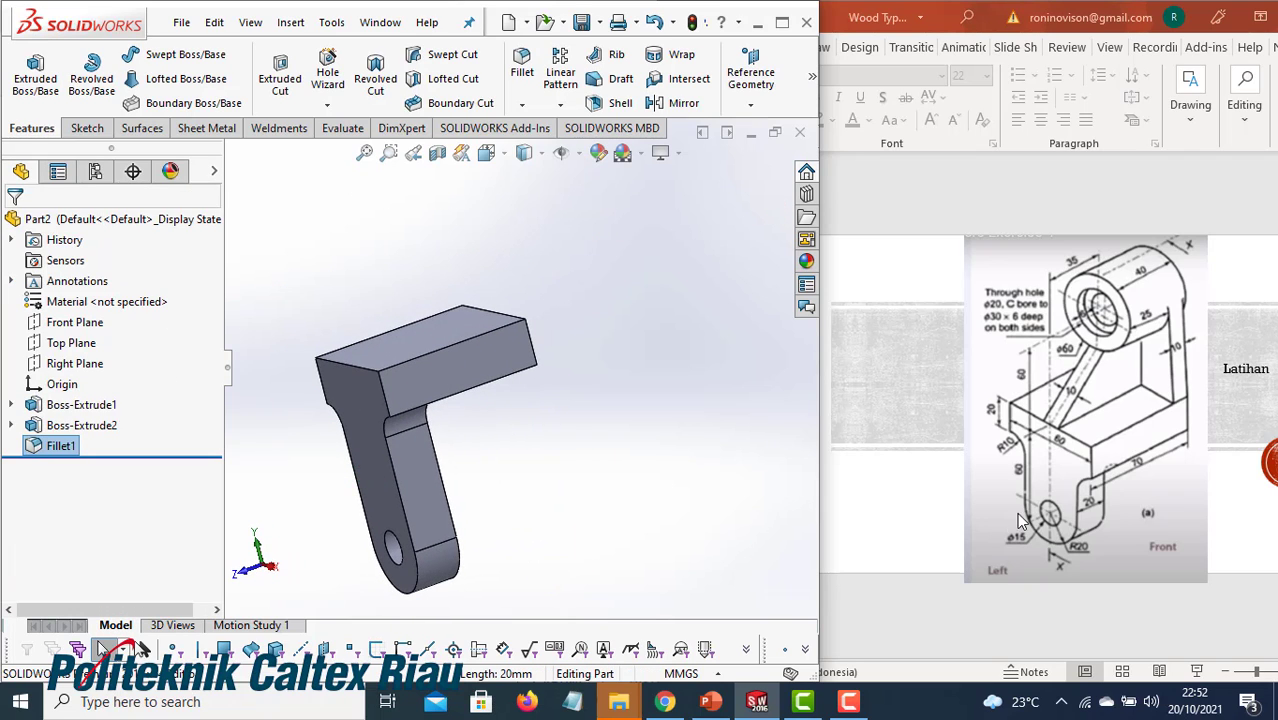
Switch to PowerPoint, enlarge the slide view so the reference drawing appears bigger, and return to SolidWorks
{"action": "left_click", "coordinate": [1261, 676]}
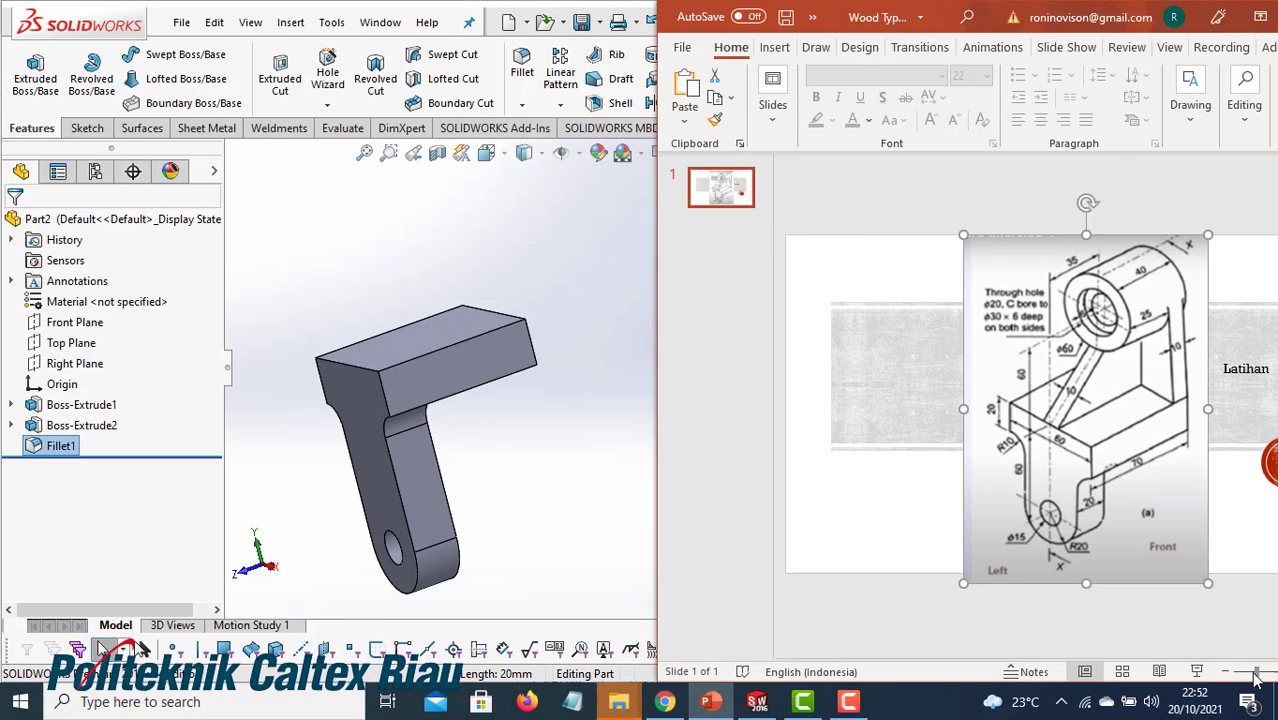
{"action": "left_click_drag", "start_coordinate": [1258, 672], "coordinate": [1261, 672]}
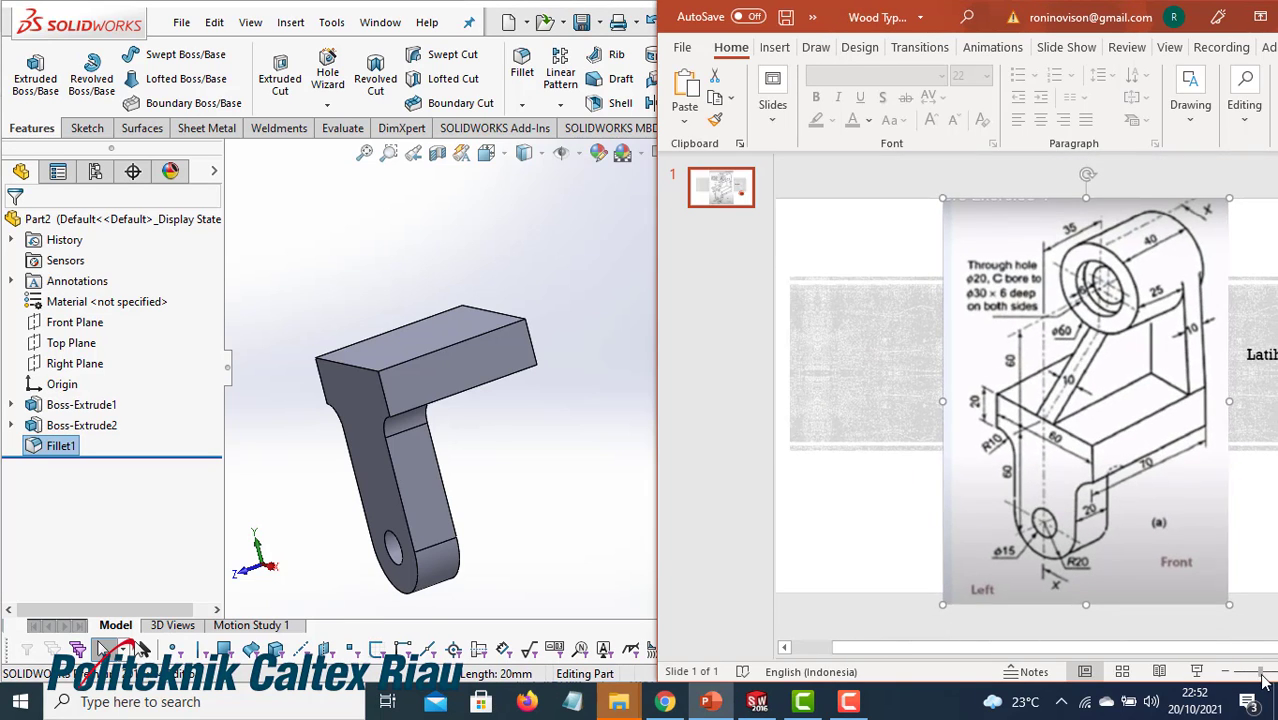
{"action": "left_click", "coordinate": [571, 519]}
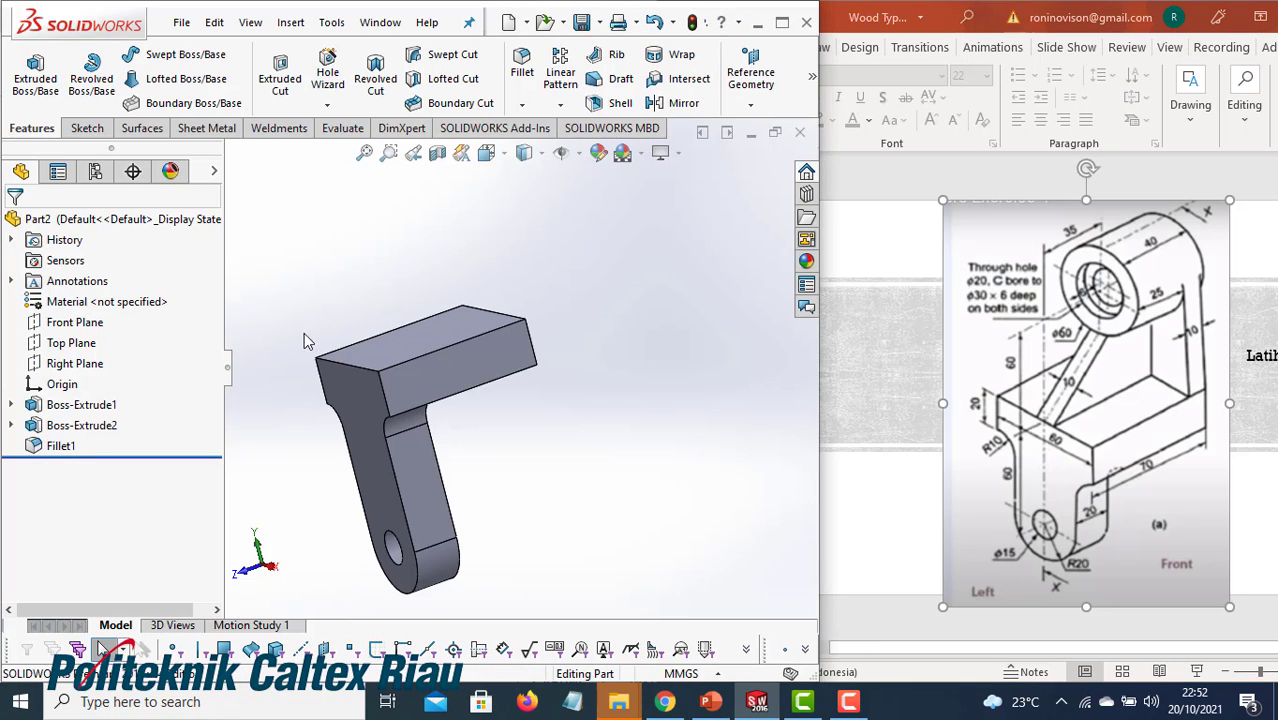
Start a sketch on the block's rear end face and view it normal to the sketch plane
{"action": "middle_click_drag", "start_coordinate": [474, 426], "coordinate": [376, 392]}
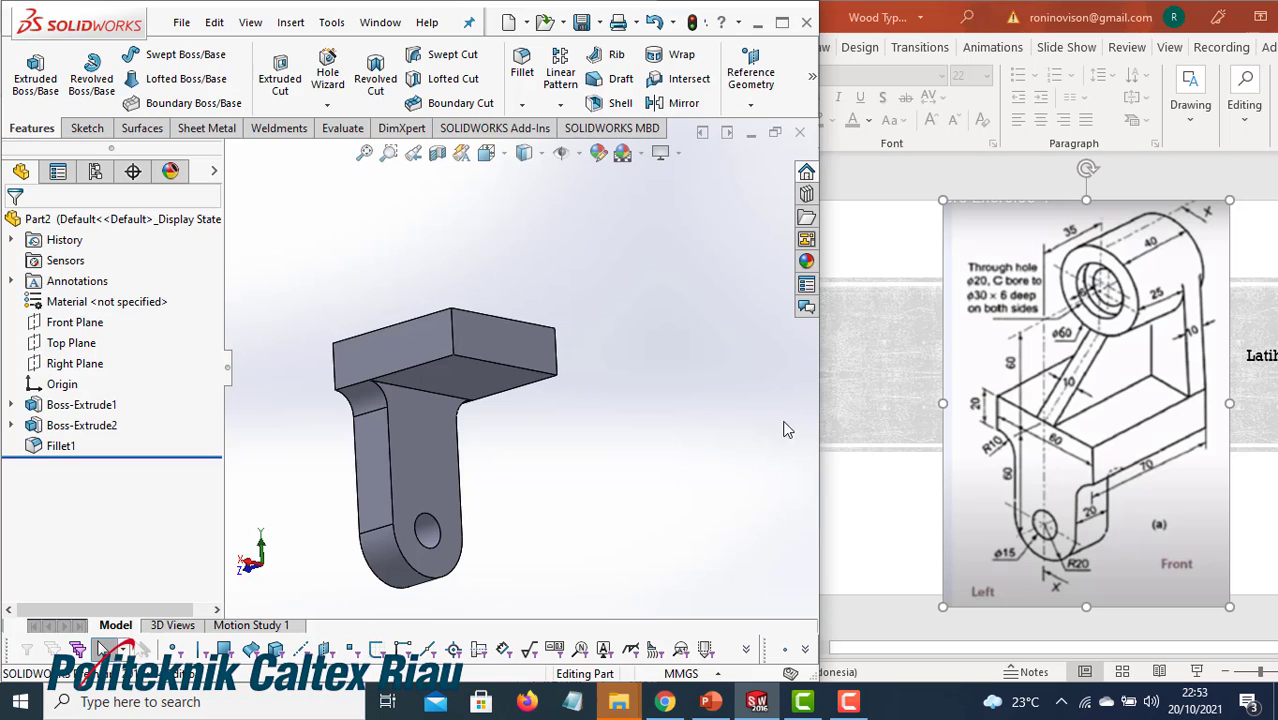
{"action": "left_click", "coordinate": [489, 346]}
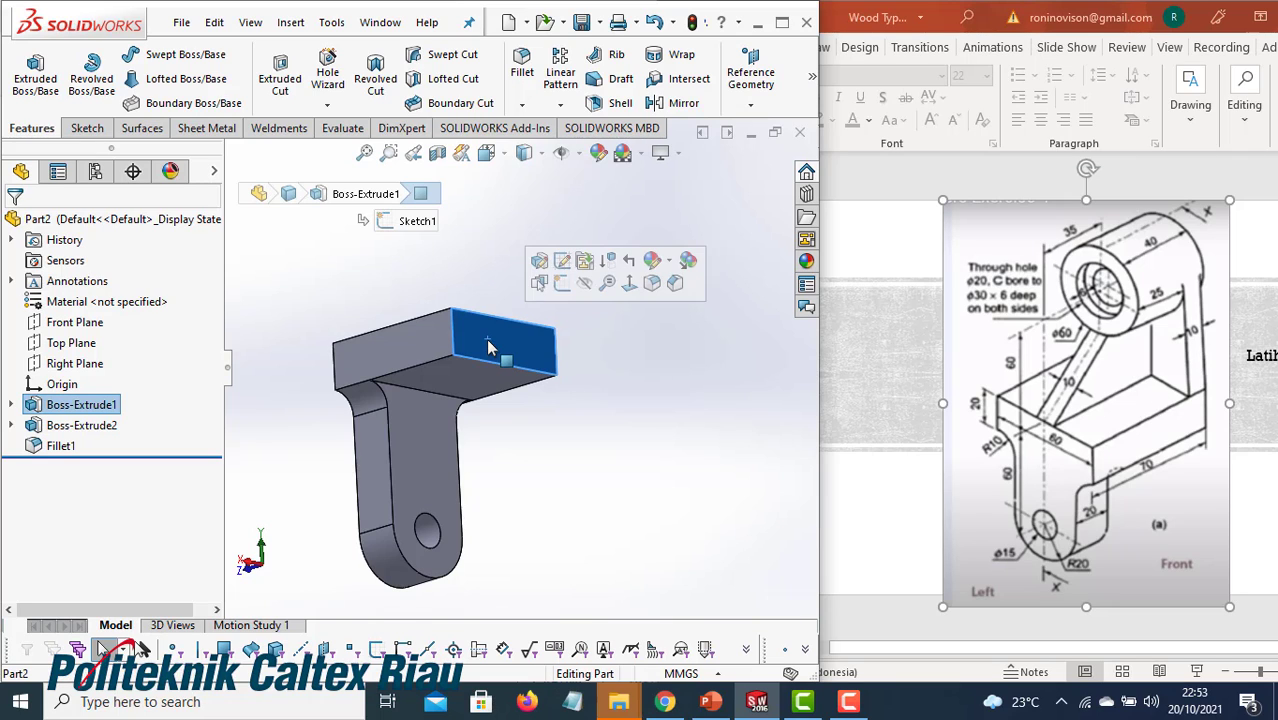
{"action": "left_click", "coordinate": [563, 284]}
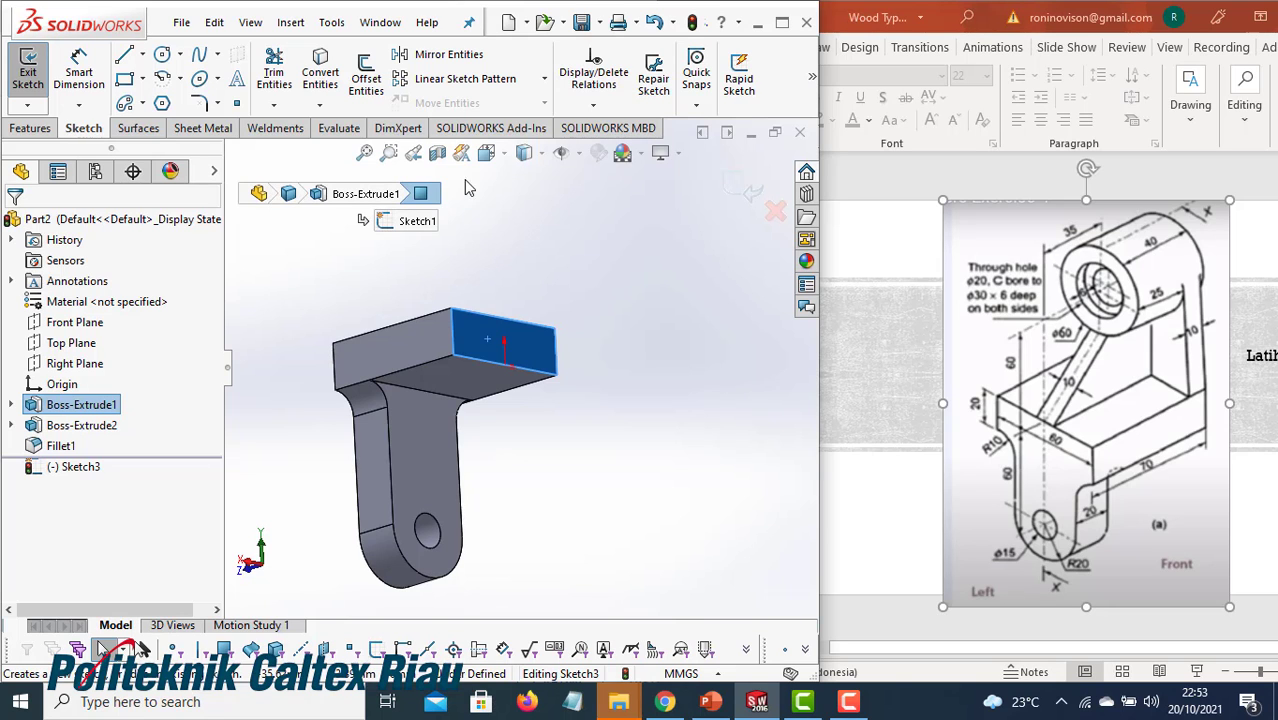
{"action": "left_click", "coordinate": [501, 159]}
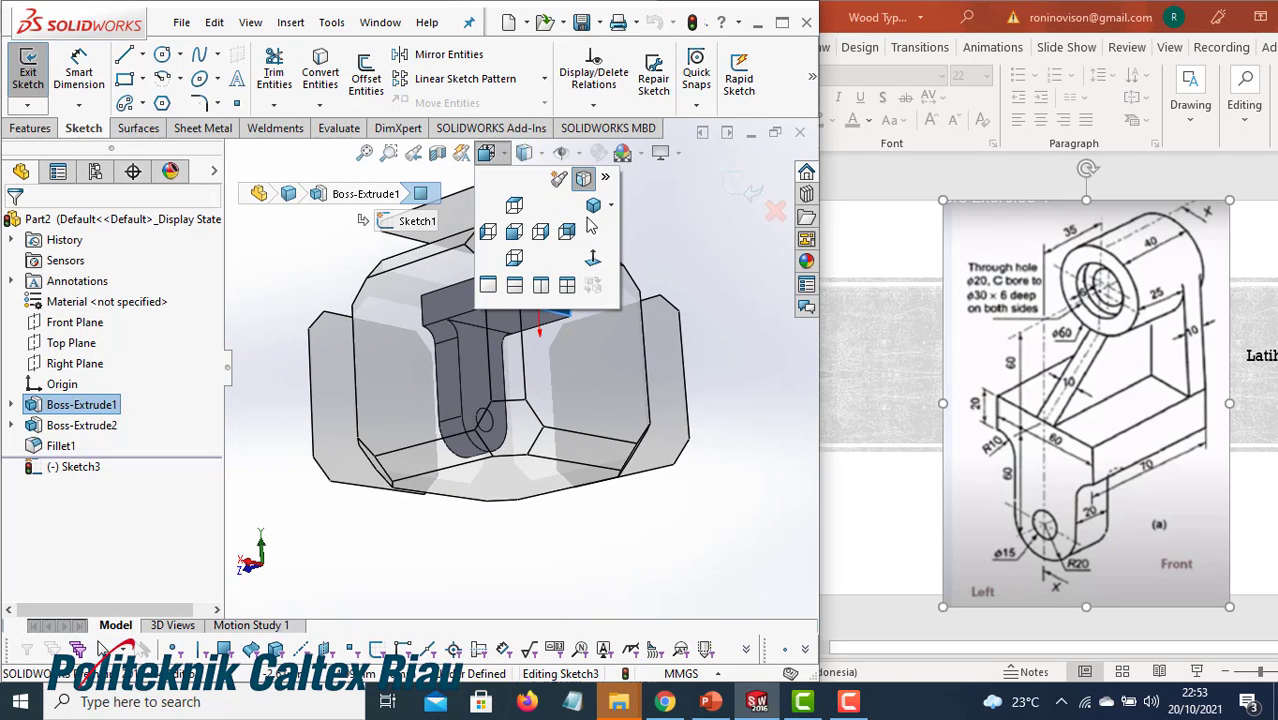
{"action": "left_click", "coordinate": [592, 262]}
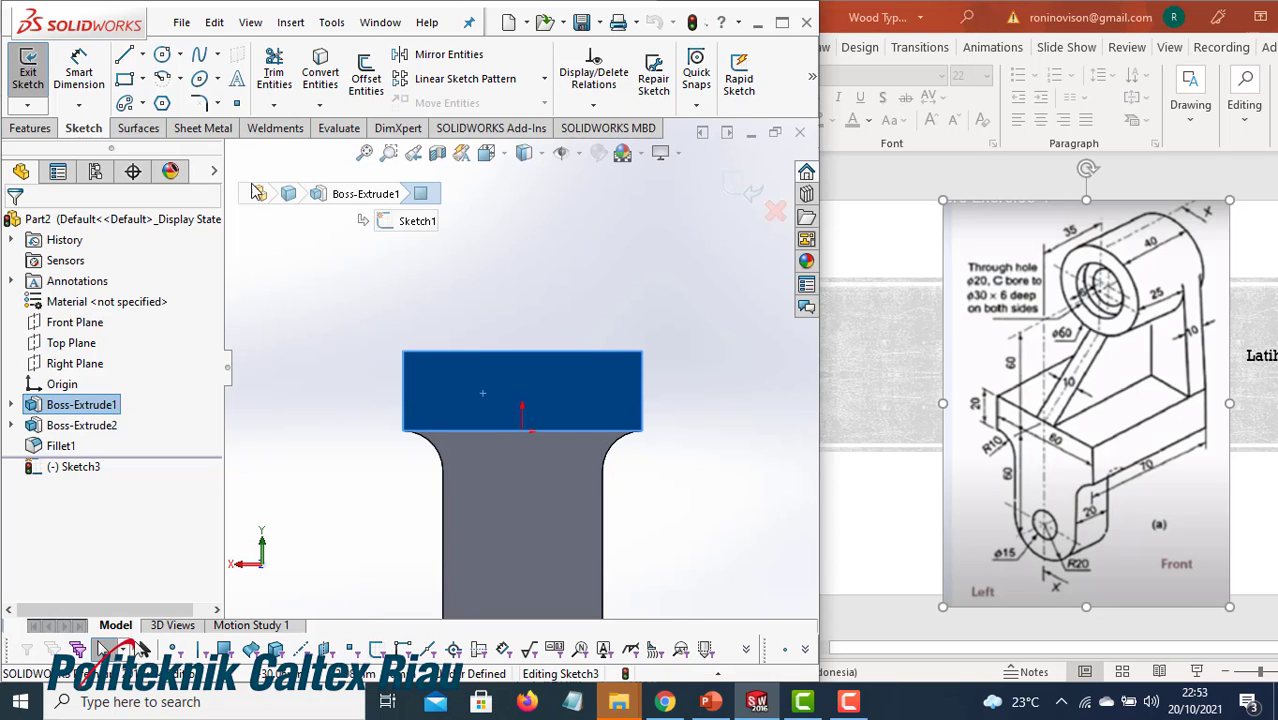
Draw a vertical centerline about 41 mm long upward from the midpoint of the block's top edge
{"action": "left_click", "coordinate": [143, 55]}
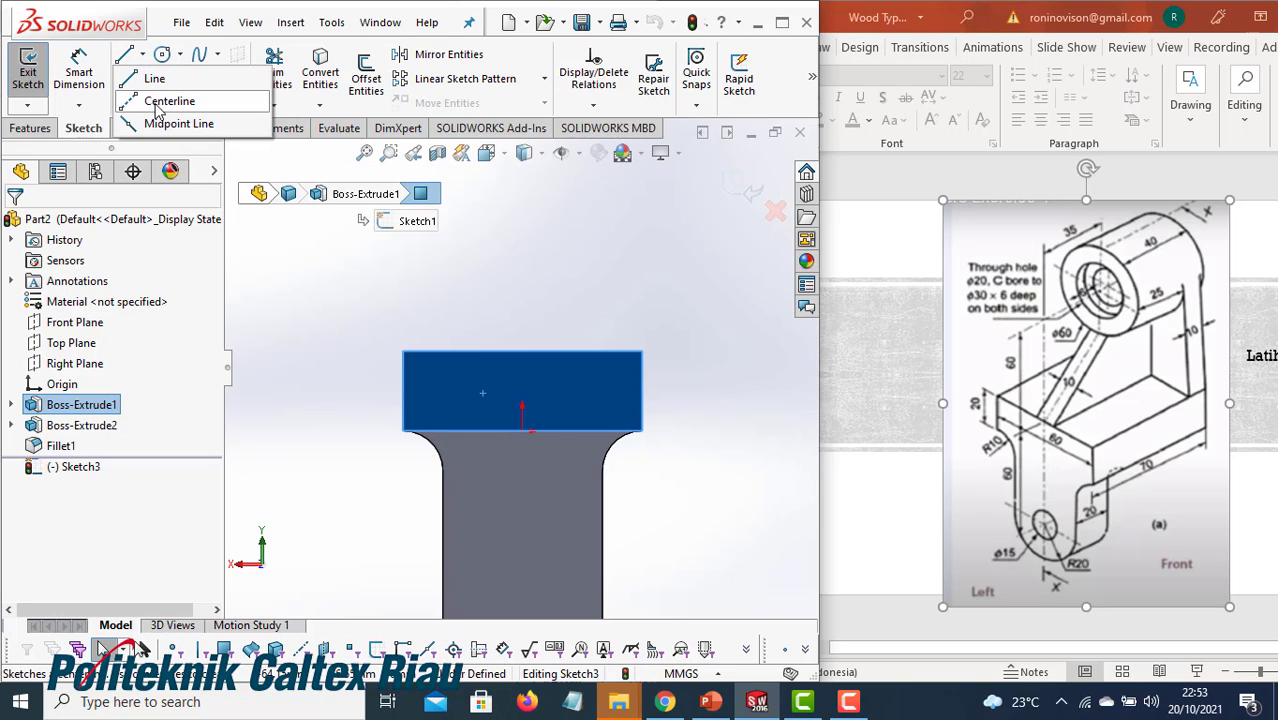
{"action": "left_click", "coordinate": [169, 101]}
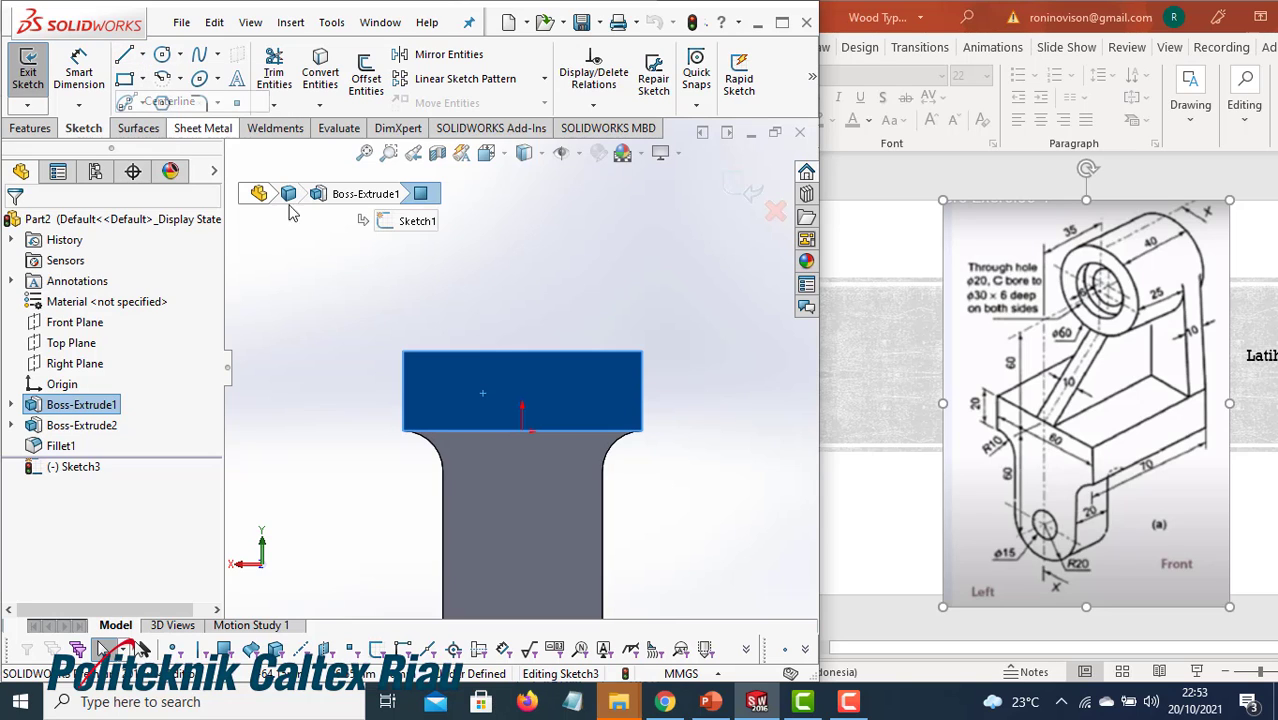
{"action": "left_click", "coordinate": [522, 351]}
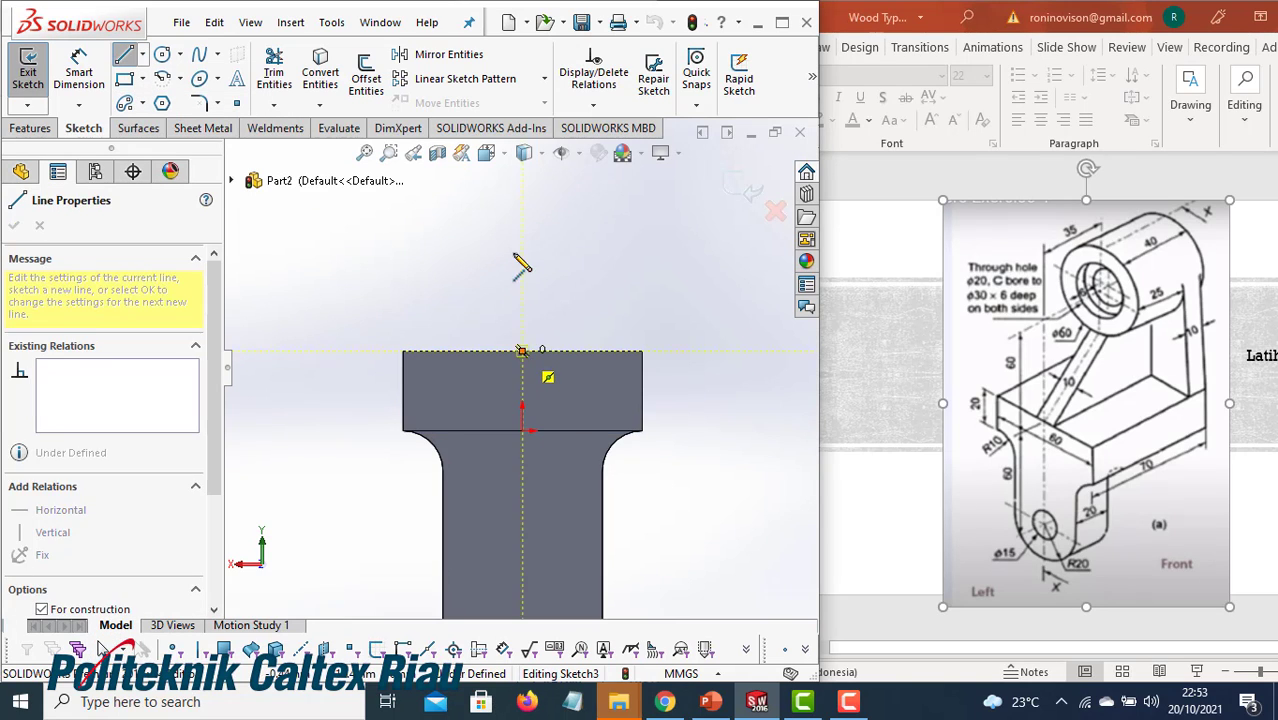
{"action": "left_click", "coordinate": [522, 187]}
{"action": "key", "text": "Escape"}
Dimension the vertical centerline to a length of 60 mm
{"action": "key", "text": "d"}
{"action": "left_click", "coordinate": [522, 262]}
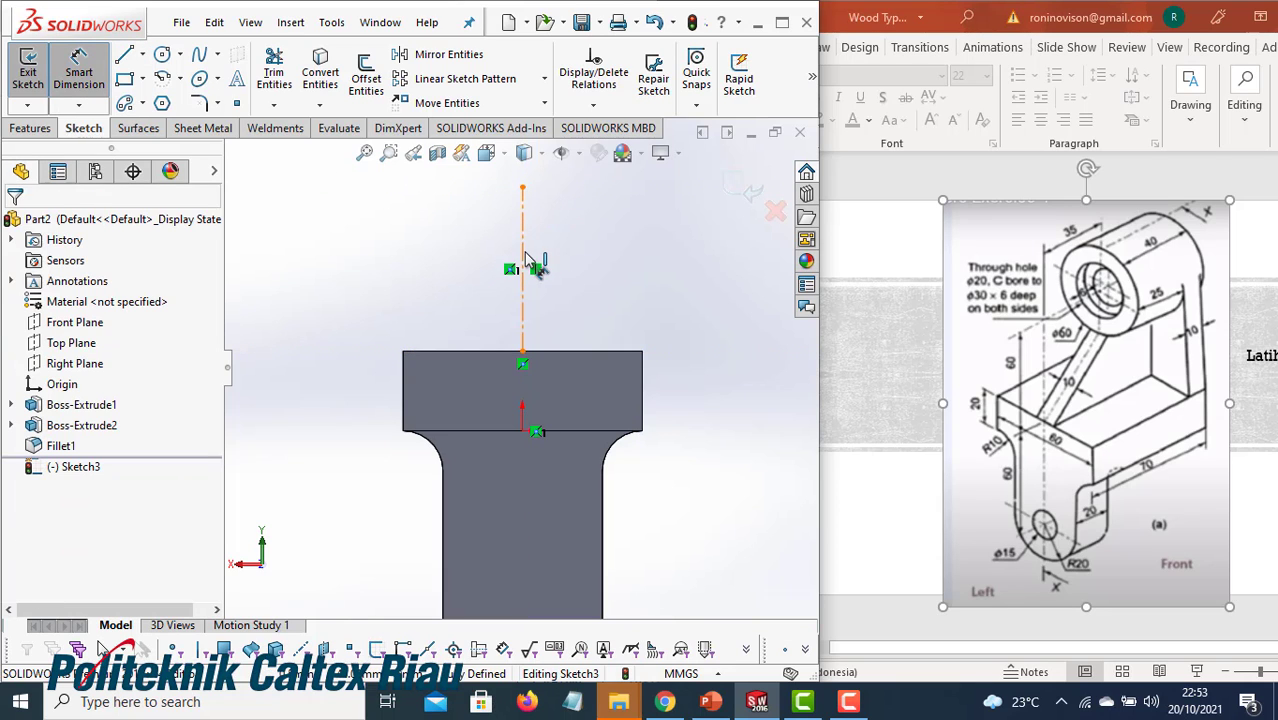
{"action": "left_click", "coordinate": [590, 266]}
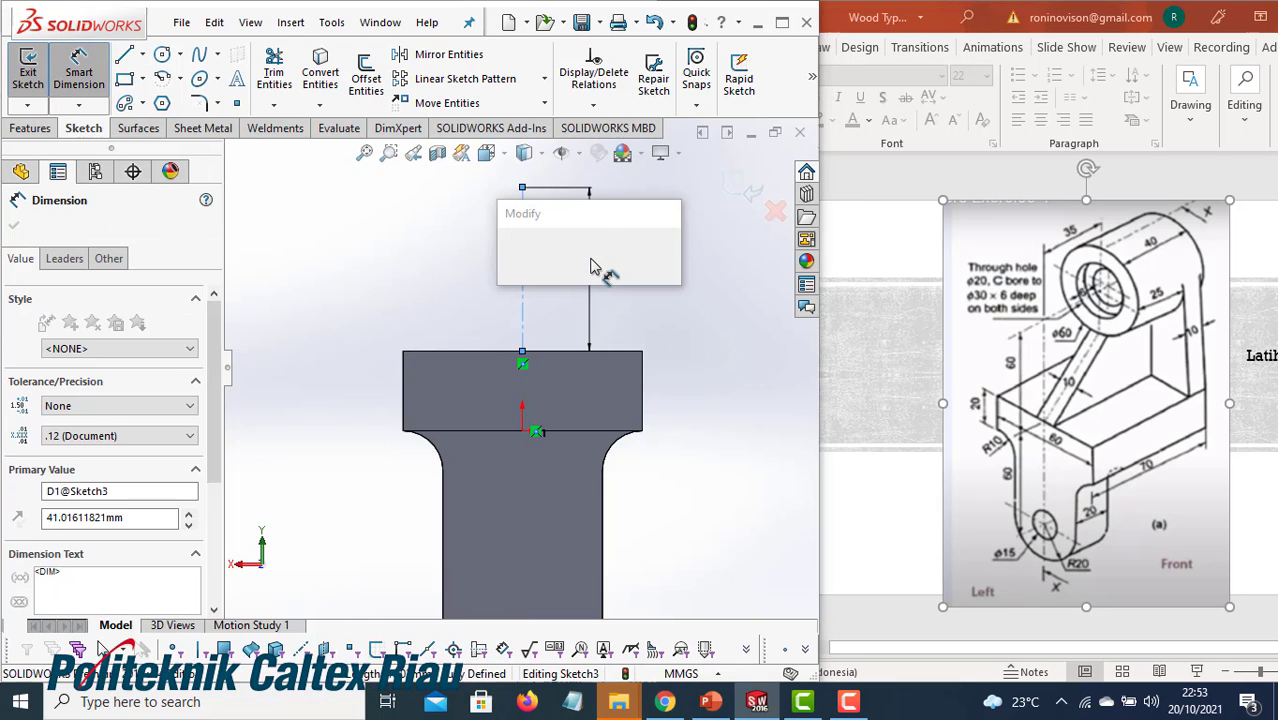
{"action": "type", "text": "60"}
{"action": "key", "text": "Return"}
{"action": "scroll", "coordinate": [601, 486], "scroll_direction": "up", "scroll_amount": 4}
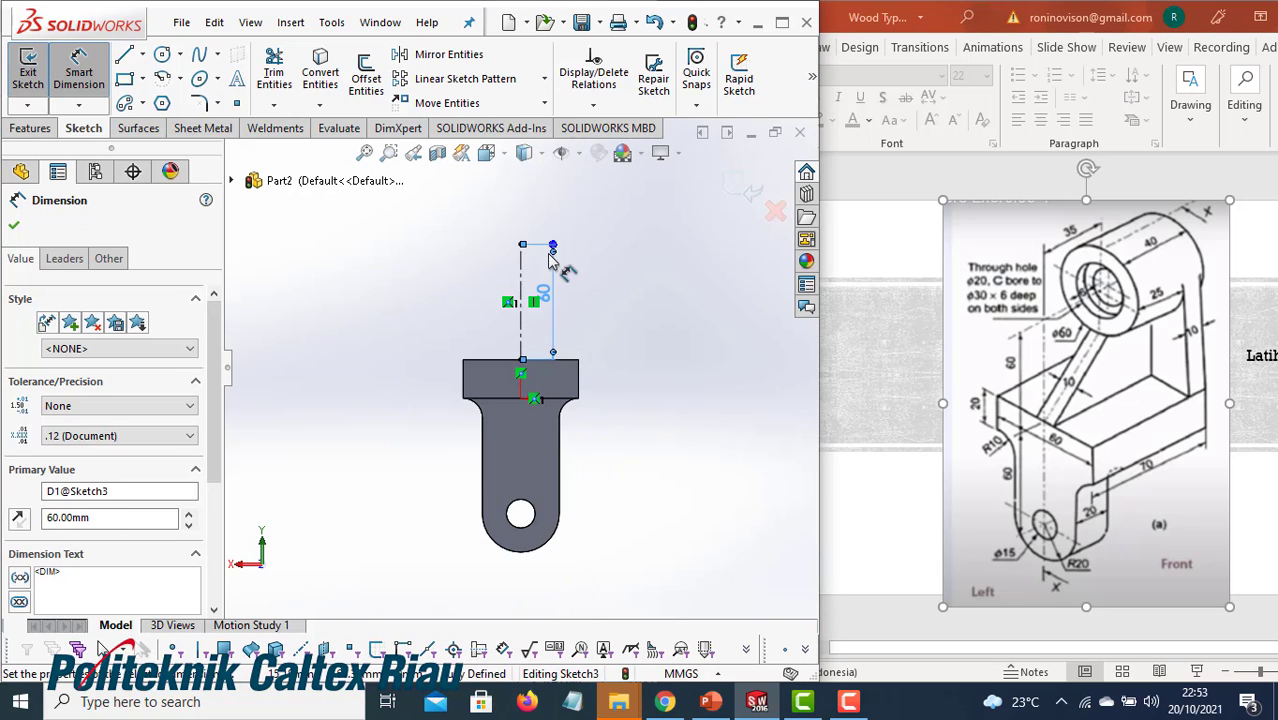
Draw a circle centred on the centerline's upper endpoint and dimension its diameter to 60 mm
{"action": "scroll", "coordinate": [550, 206], "scroll_direction": "down", "scroll_amount": 2}
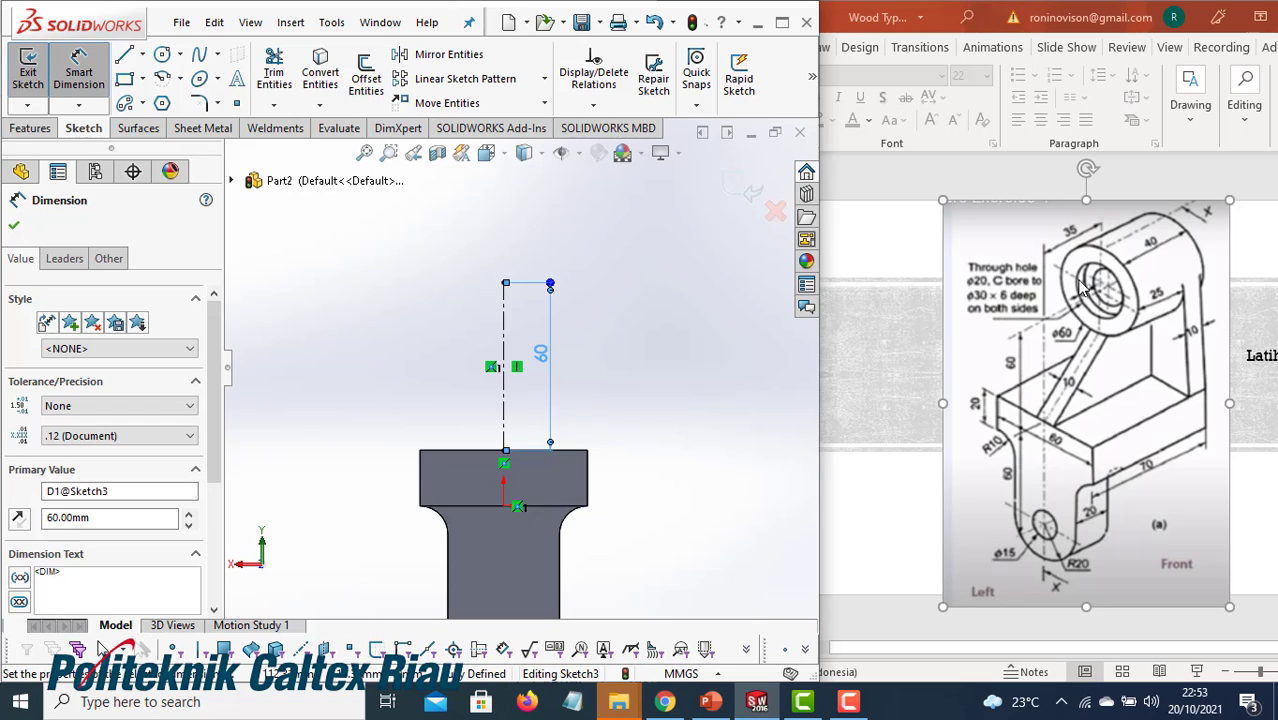
{"action": "left_click", "coordinate": [161, 54]}
{"action": "left_click", "coordinate": [505, 284]}
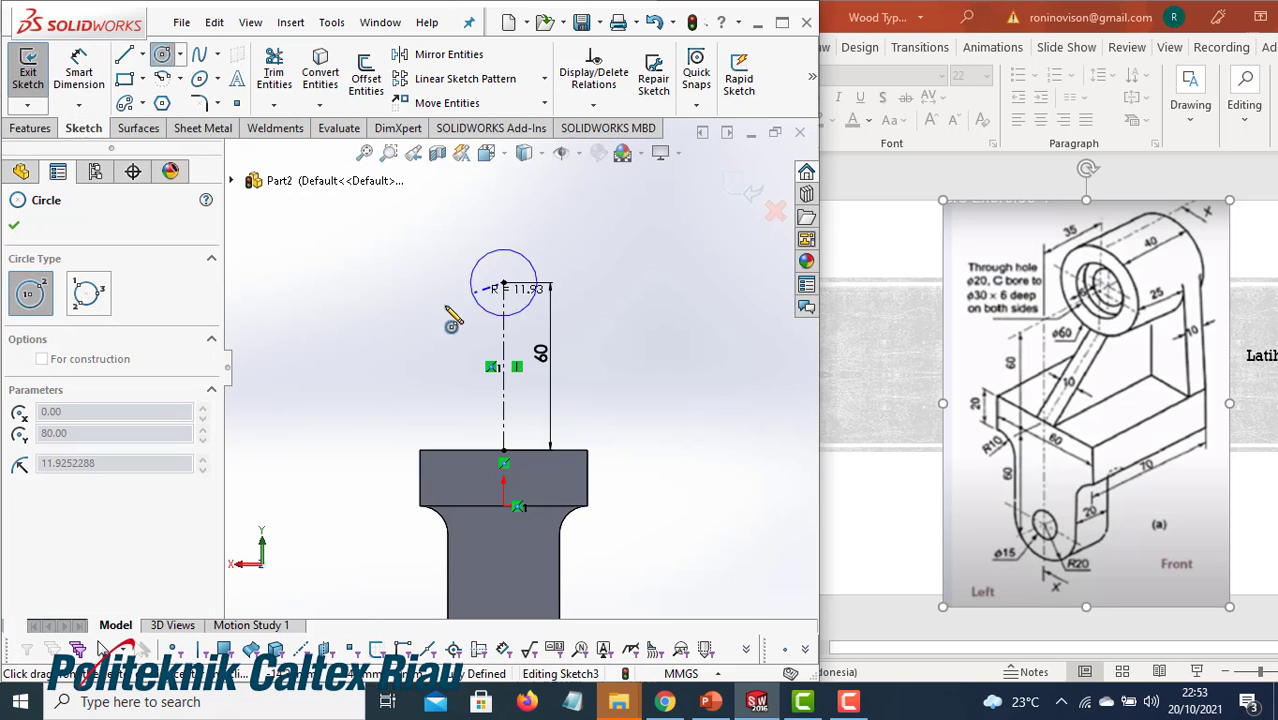
{"action": "left_click", "coordinate": [434, 331]}
{"action": "left_click", "coordinate": [84, 86]}
{"action": "left_click", "coordinate": [421, 271]}
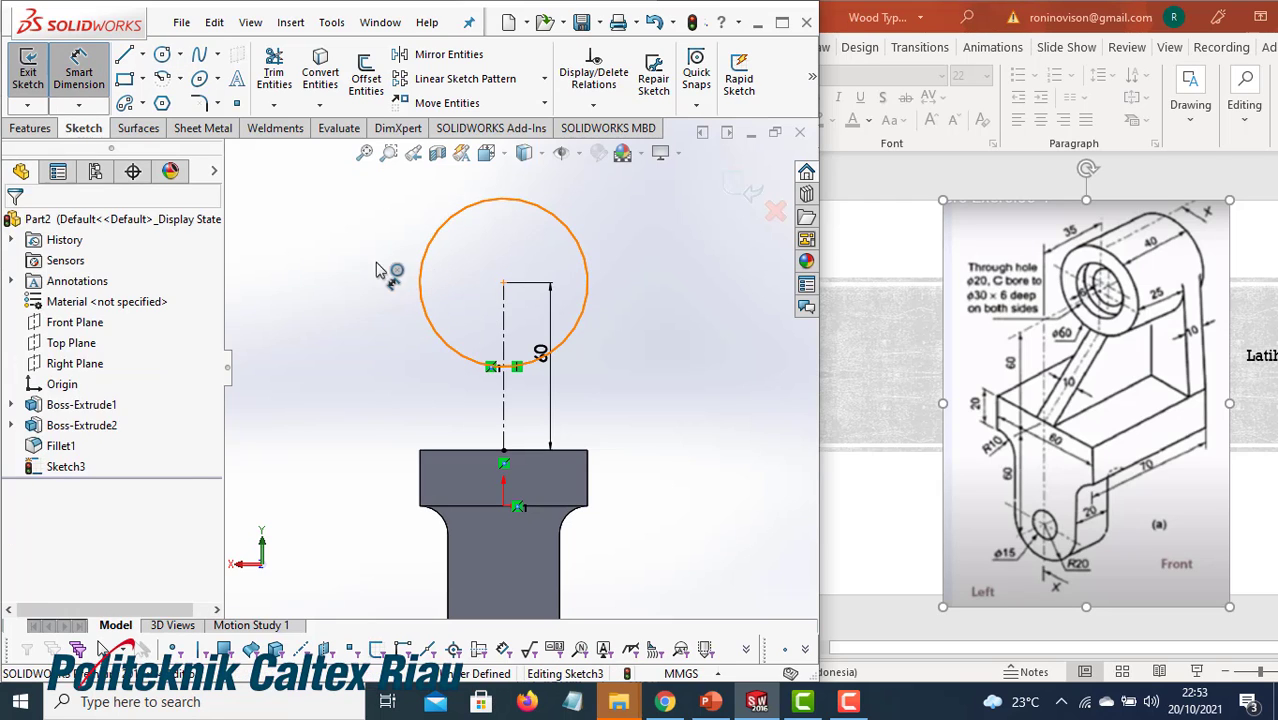
{"action": "left_click", "coordinate": [352, 272]}
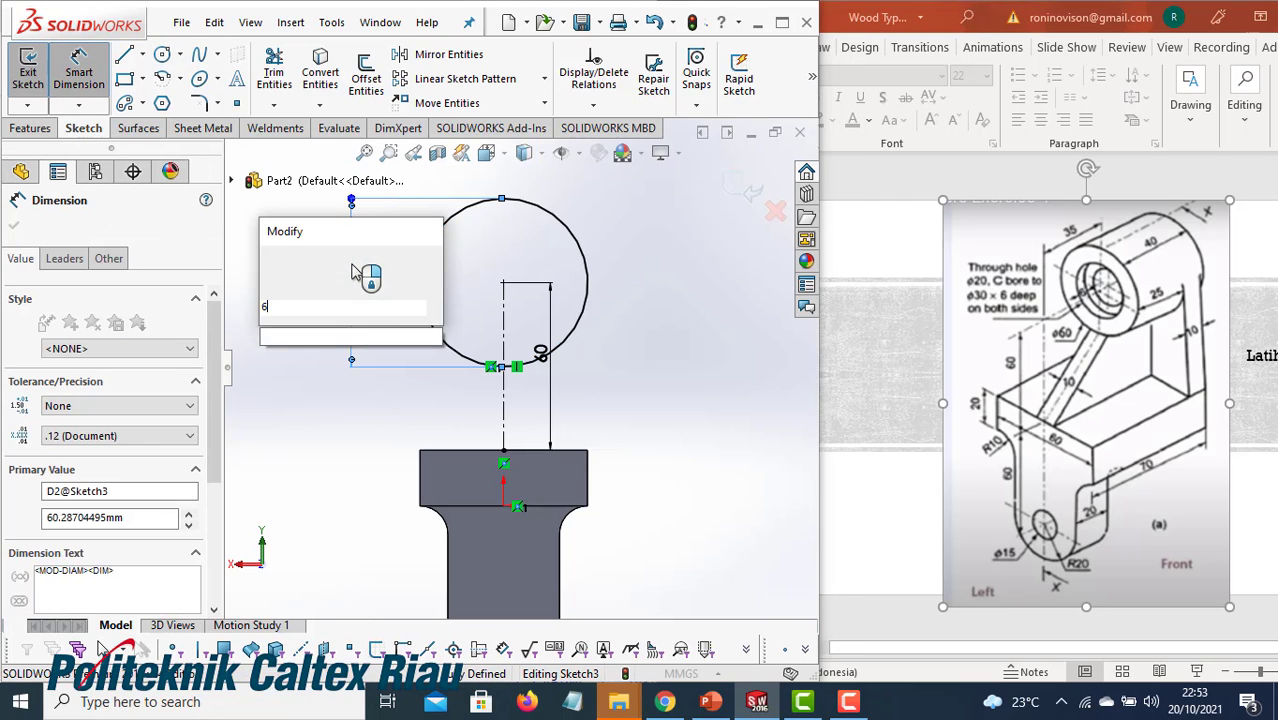
{"action": "key", "text": "Return"}
{"action": "key", "text": "Escape"}
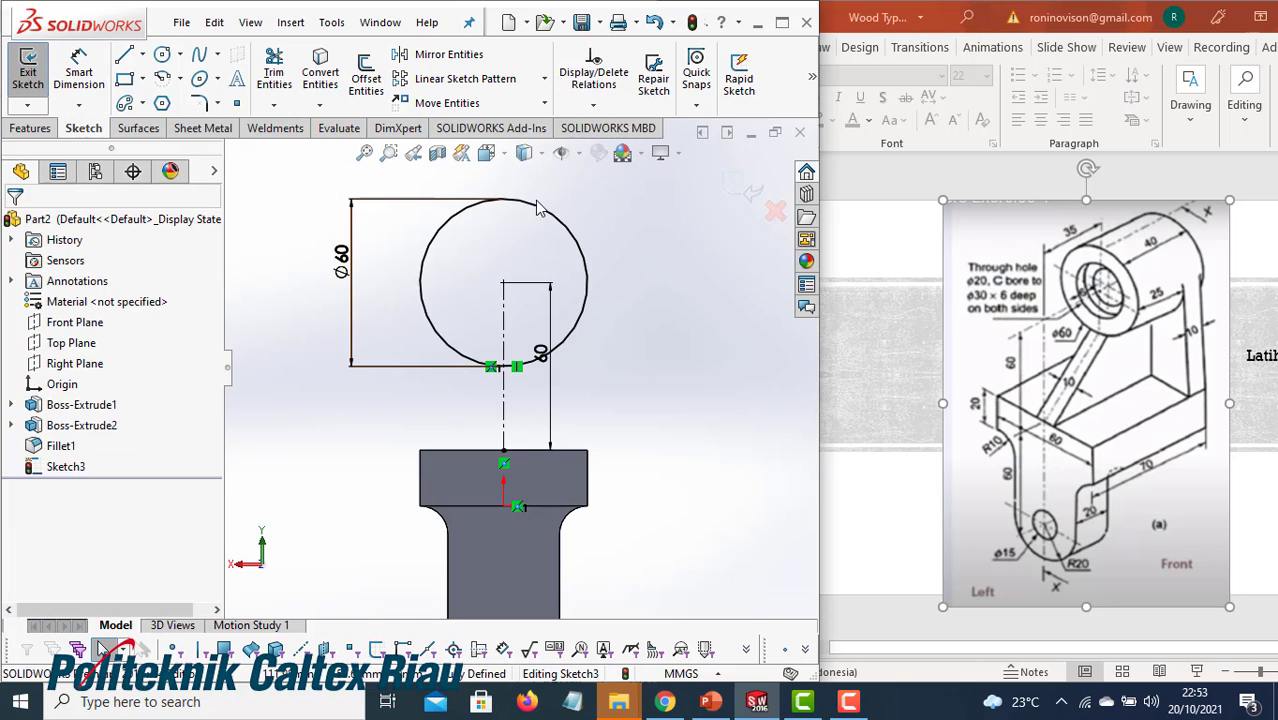
Draw a line about 47 mm long from the block's upper left corner to the near side of the circle
{"action": "left_click", "coordinate": [124, 54]}
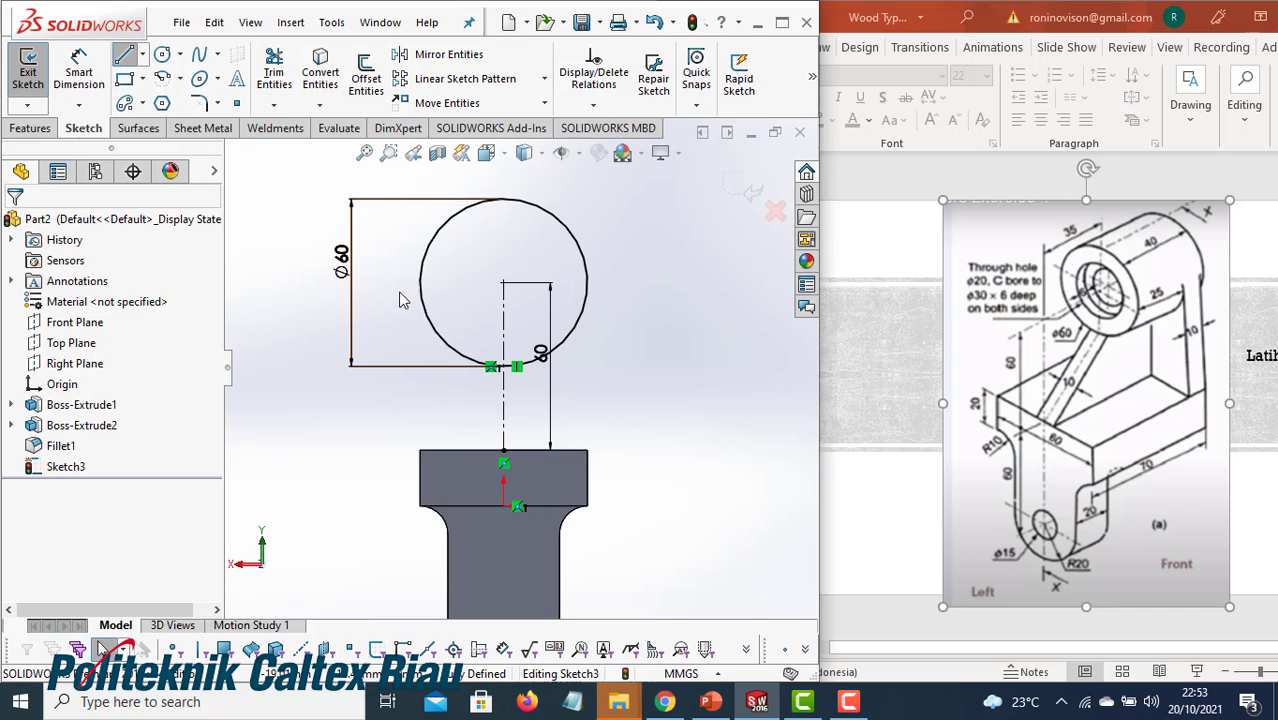
{"action": "left_click", "coordinate": [420, 451]}
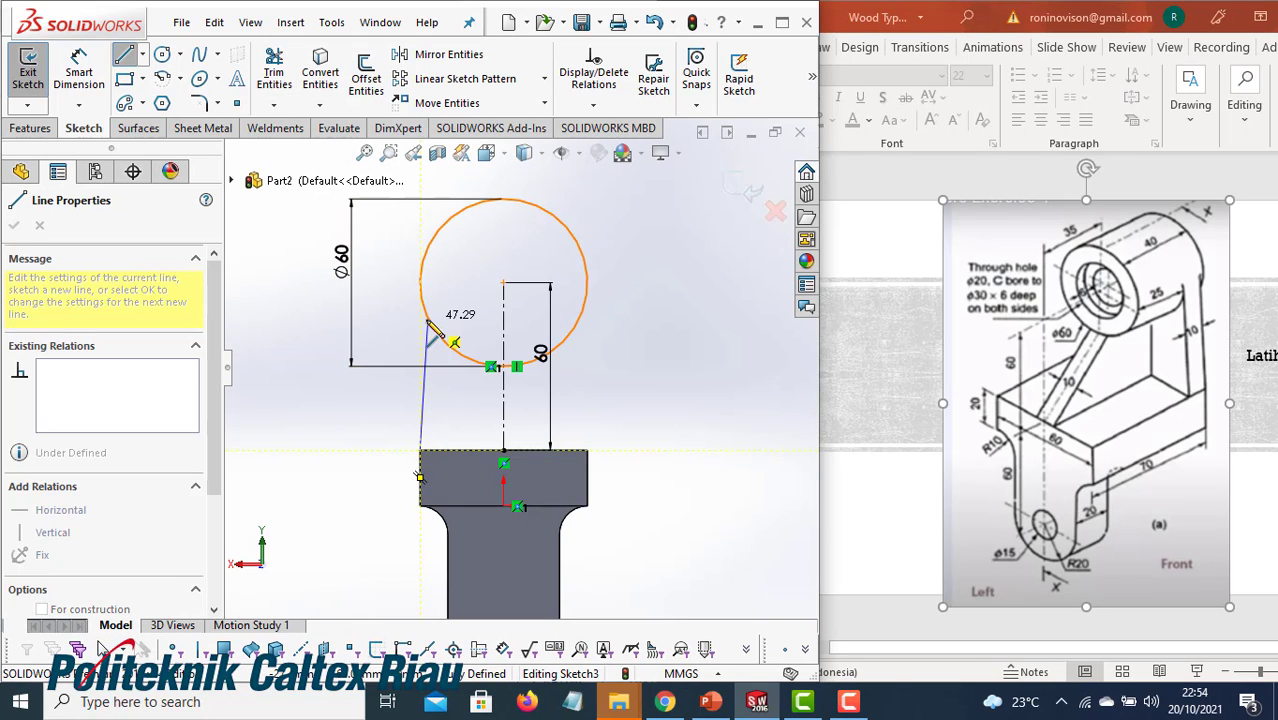
{"action": "left_click", "coordinate": [428, 321]}
{"action": "key", "text": "space"}
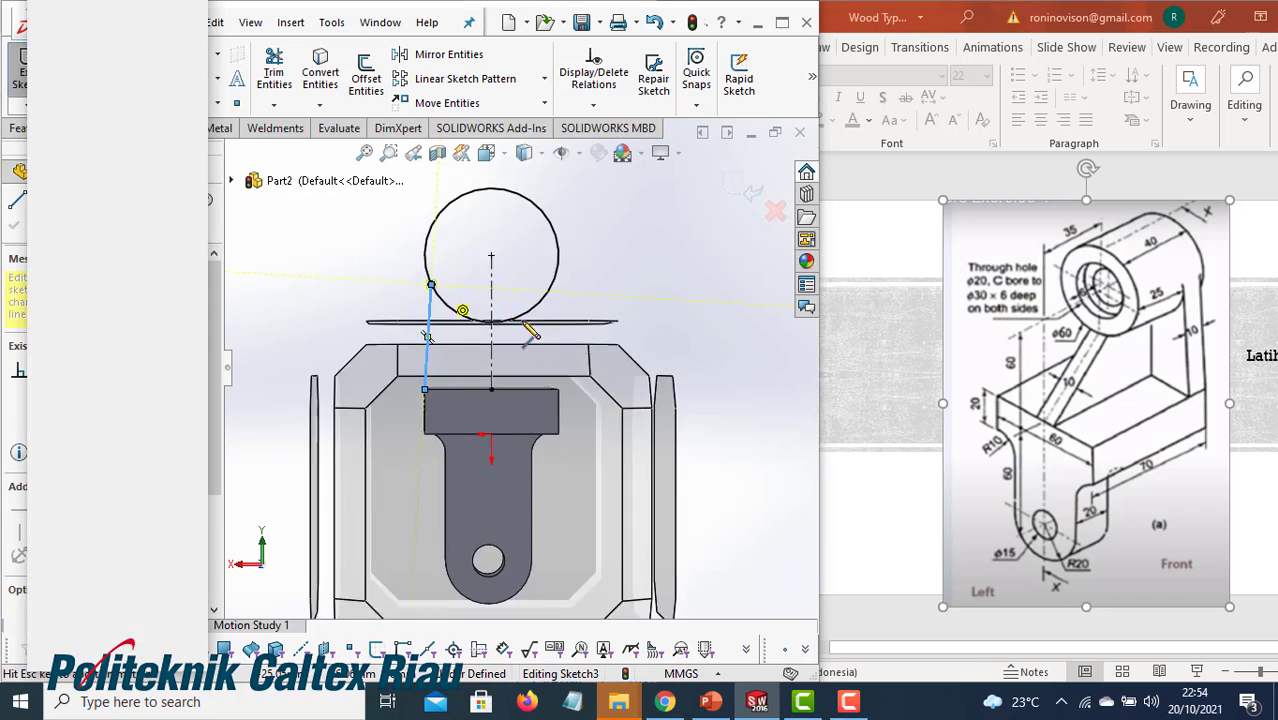
{"action": "key", "text": "Escape"}
{"action": "key", "text": "Escape"}
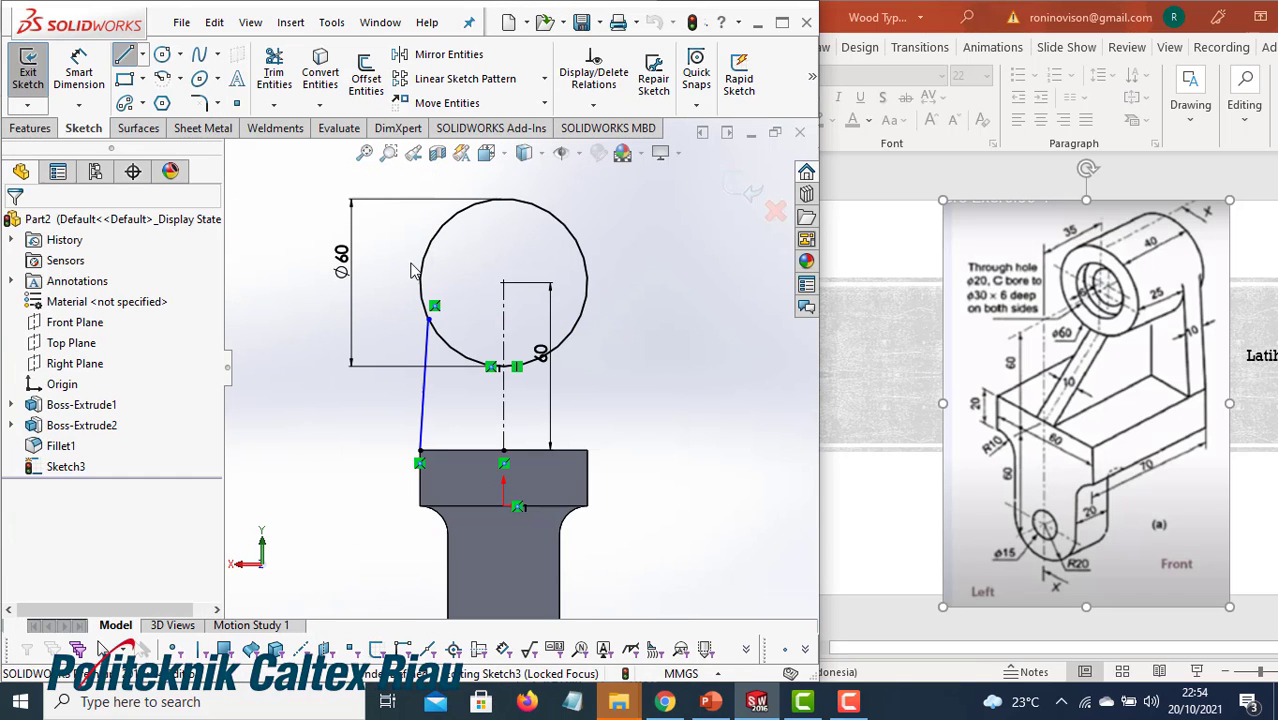
Draw a line about 45 mm long from the block's upper right corner to the near side of the circle
{"action": "left_click", "coordinate": [124, 54]}
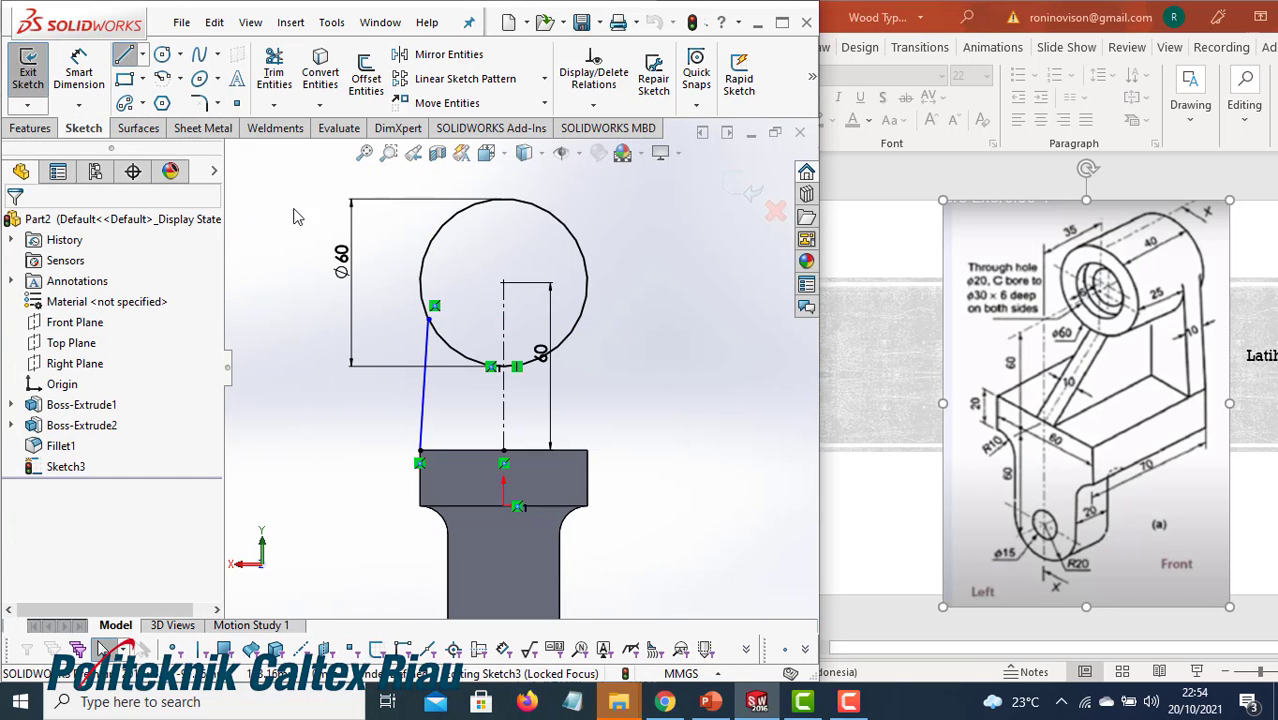
{"action": "left_click", "coordinate": [587, 450]}
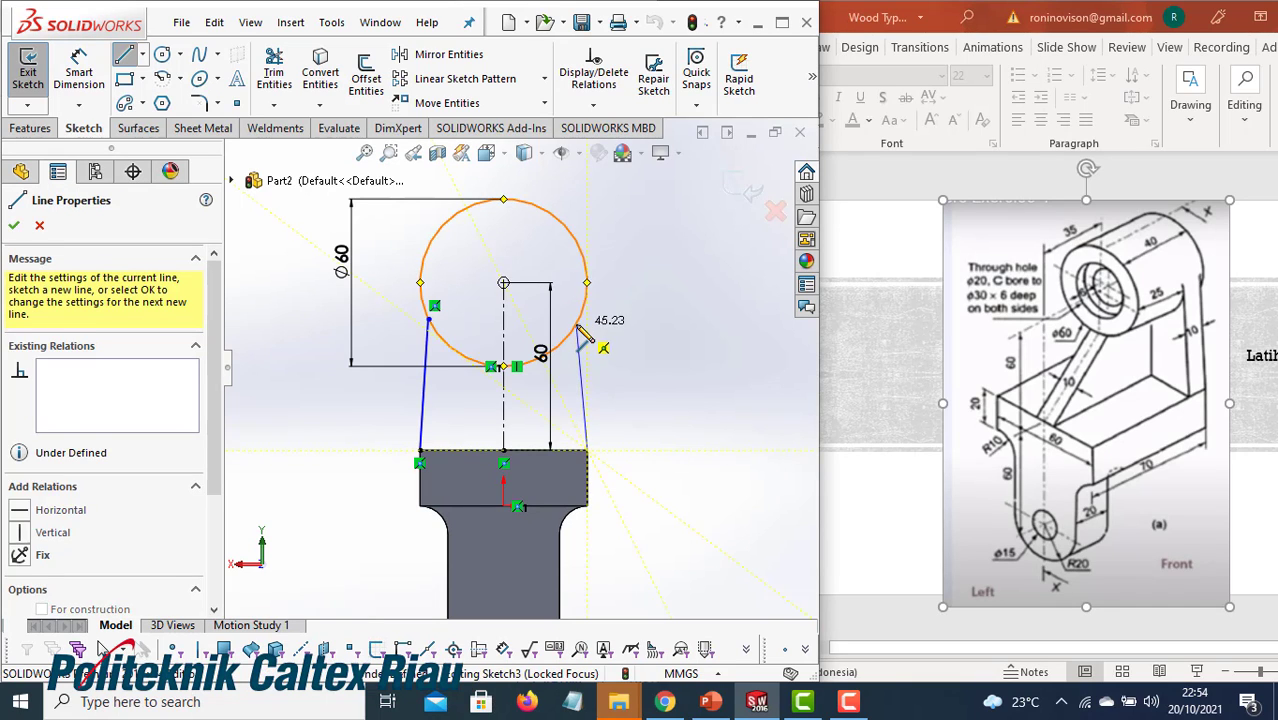
{"action": "left_click", "coordinate": [575, 323]}
{"action": "right_click", "coordinate": [576, 312]}
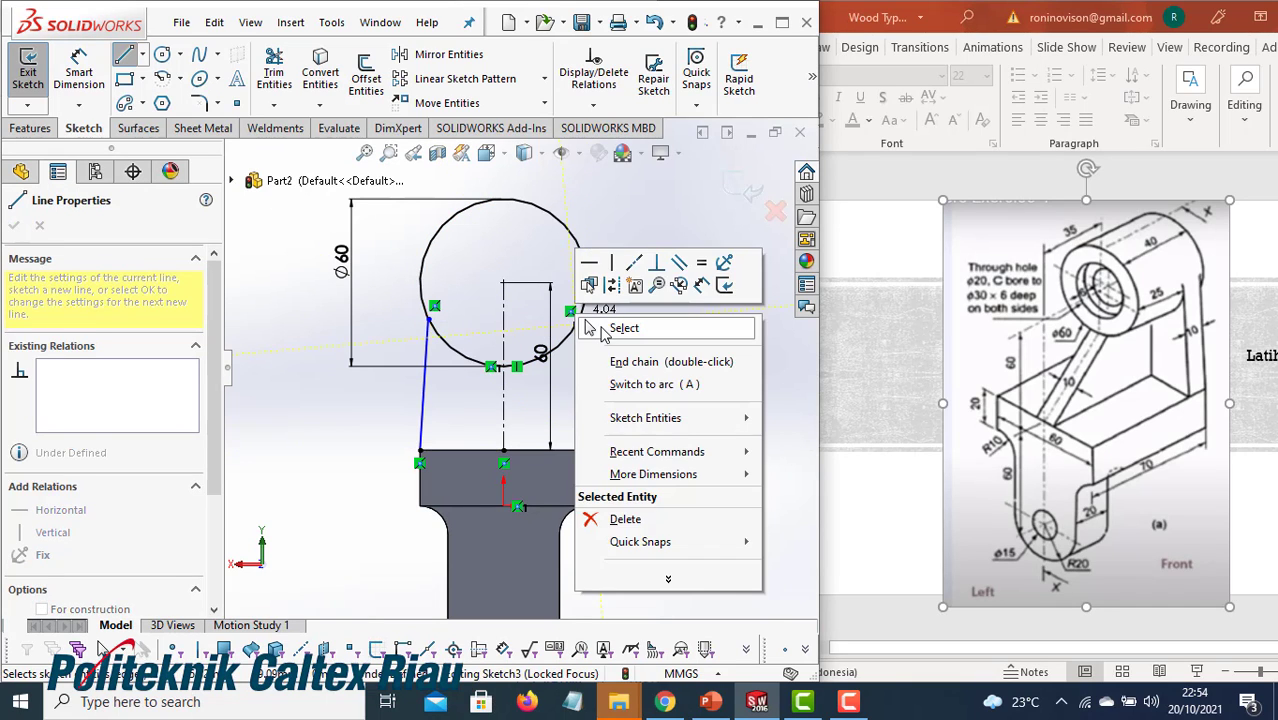
{"action": "left_click", "coordinate": [652, 357]}
{"action": "key", "text": "Escape"}
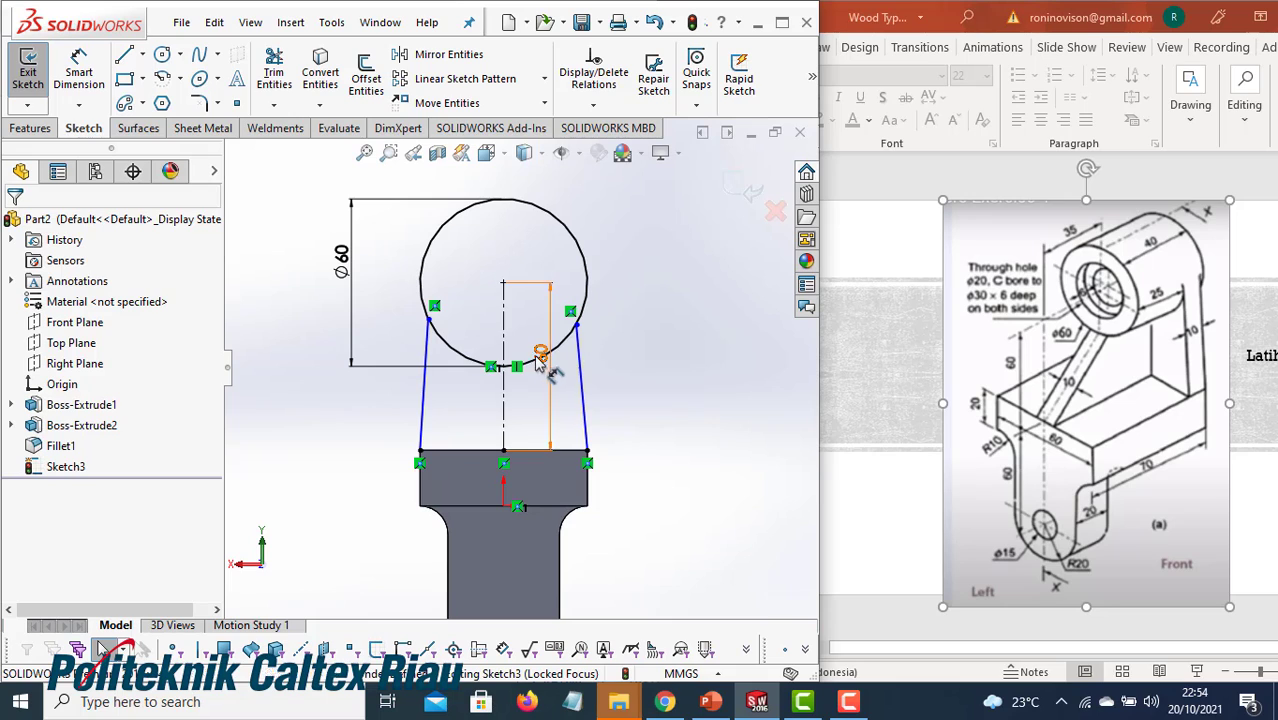
Add vertical relations to both side lines connecting the block's top corners with the circle
{"action": "left_click", "coordinate": [79, 75]}
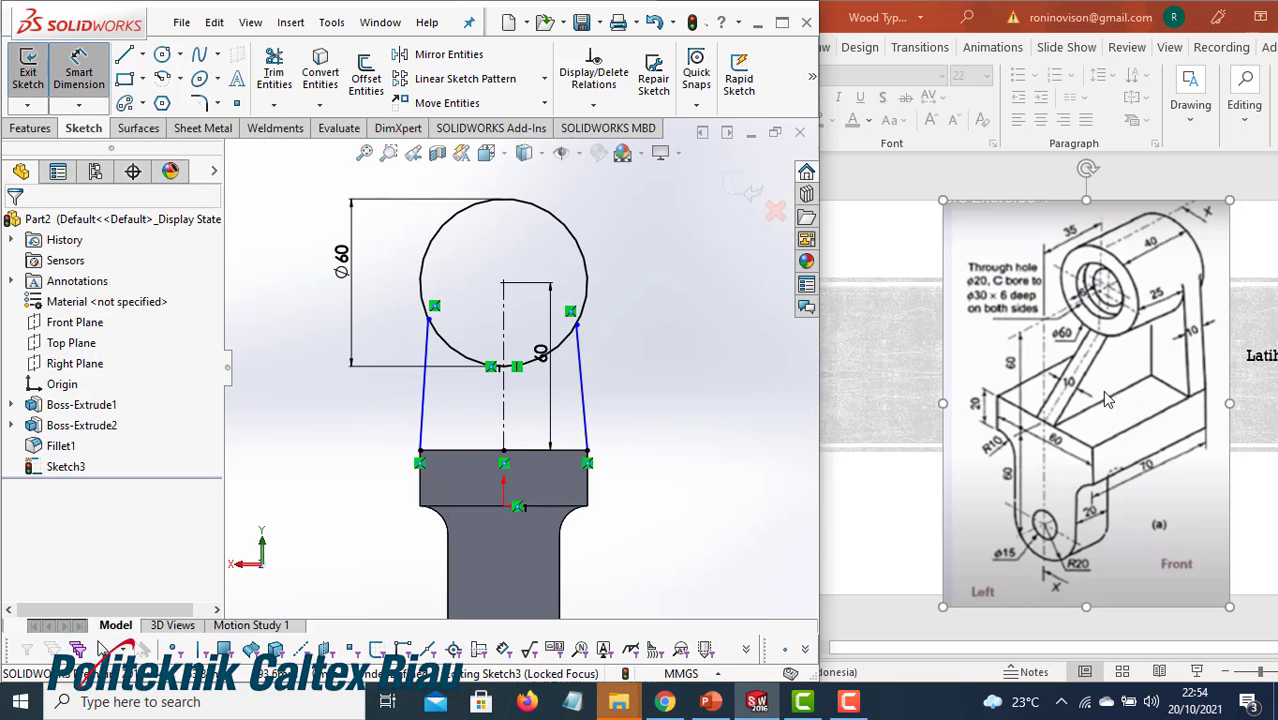
{"action": "key", "text": "Escape"}
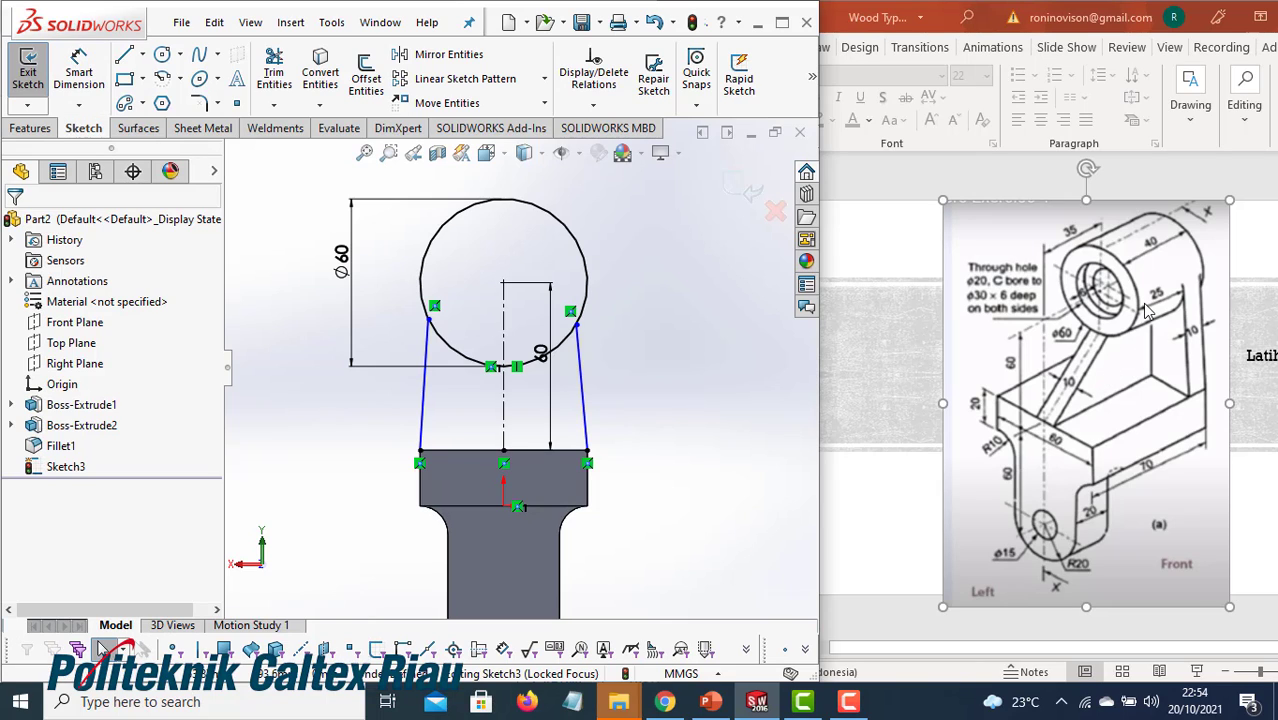
{"action": "left_click", "coordinate": [427, 352]}
{"action": "left_click", "coordinate": [22, 446]}
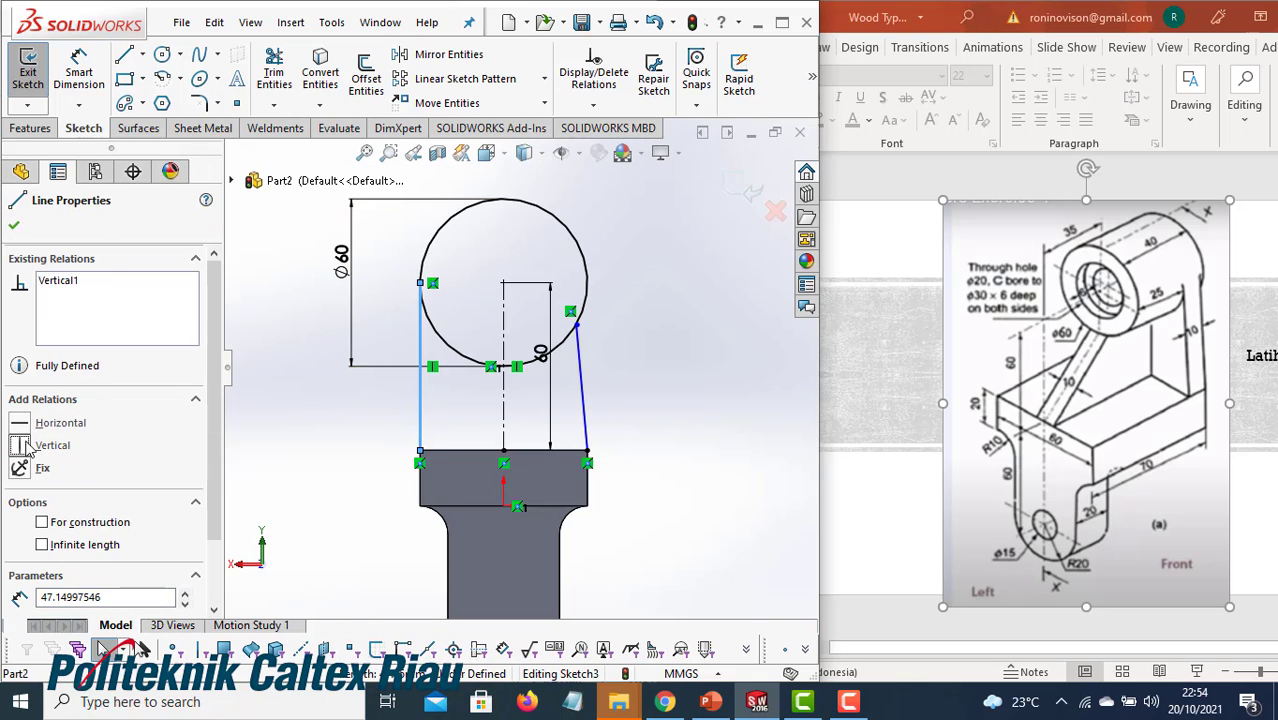
{"action": "left_click", "coordinate": [14, 225]}
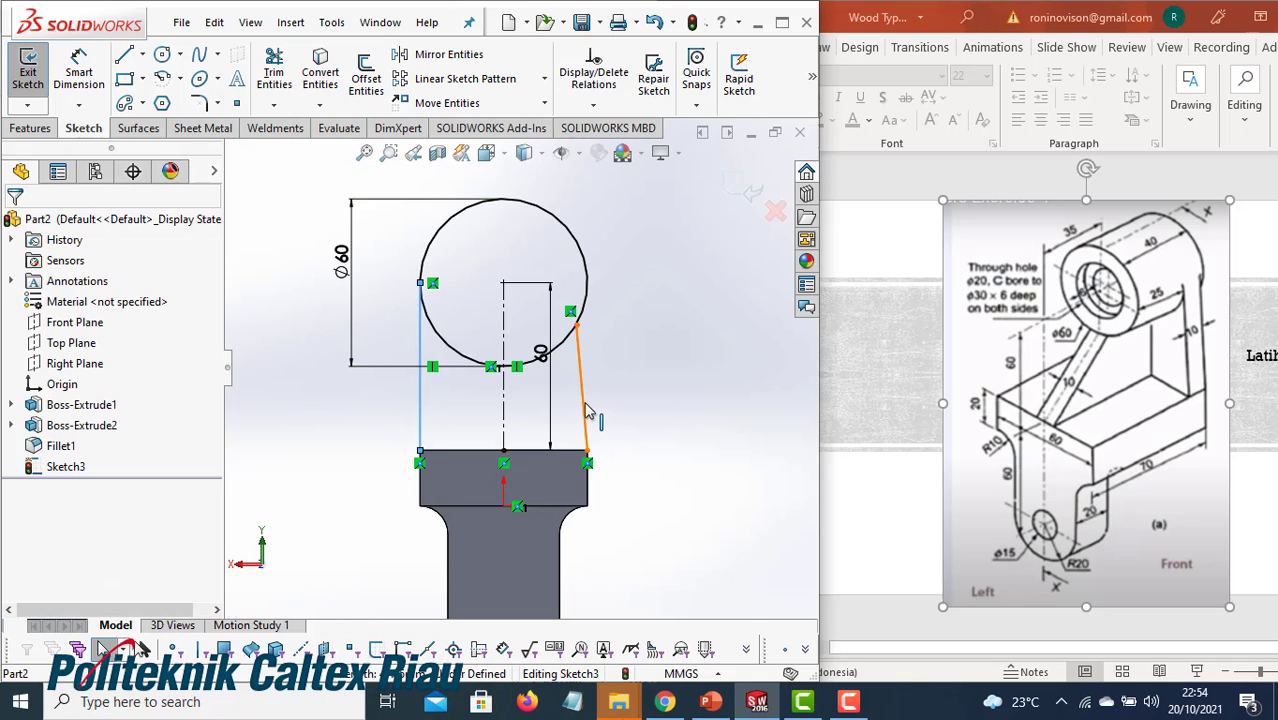
{"action": "left_click", "coordinate": [588, 410]}
{"action": "left_click", "coordinate": [420, 405], "text": "ctrl"}
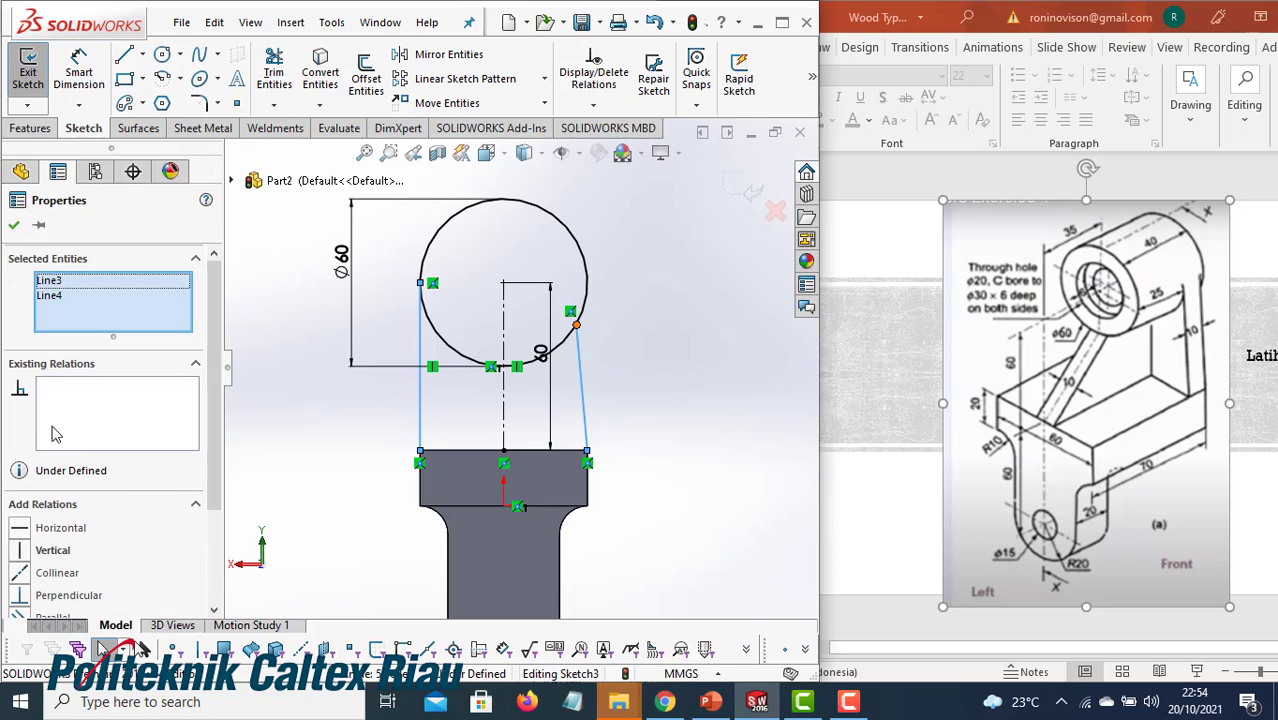
{"action": "left_click", "coordinate": [21, 551]}
{"action": "left_click", "coordinate": [14, 225]}
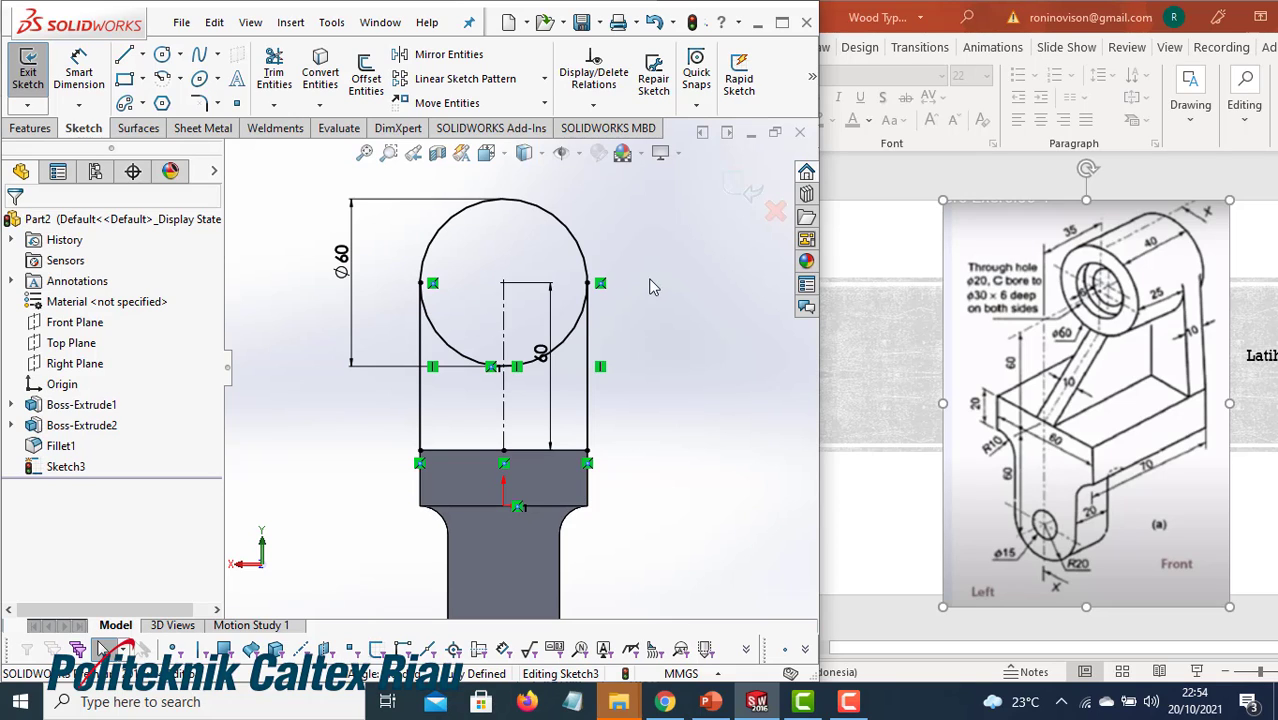
Extrude the two sketch regions between the block and the circle 20 mm in the reversed direction, over the block
{"action": "left_click", "coordinate": [30, 128]}
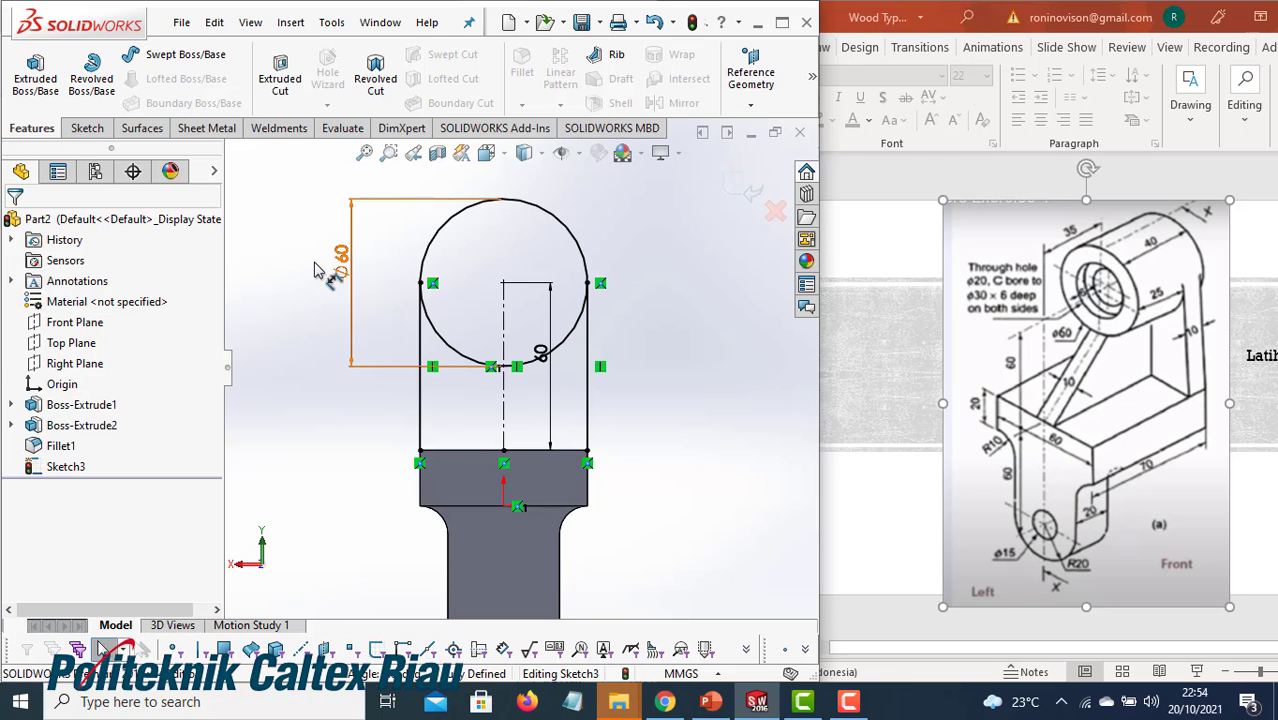
{"action": "key", "text": "space"}
{"action": "left_click", "coordinate": [180, 14]}
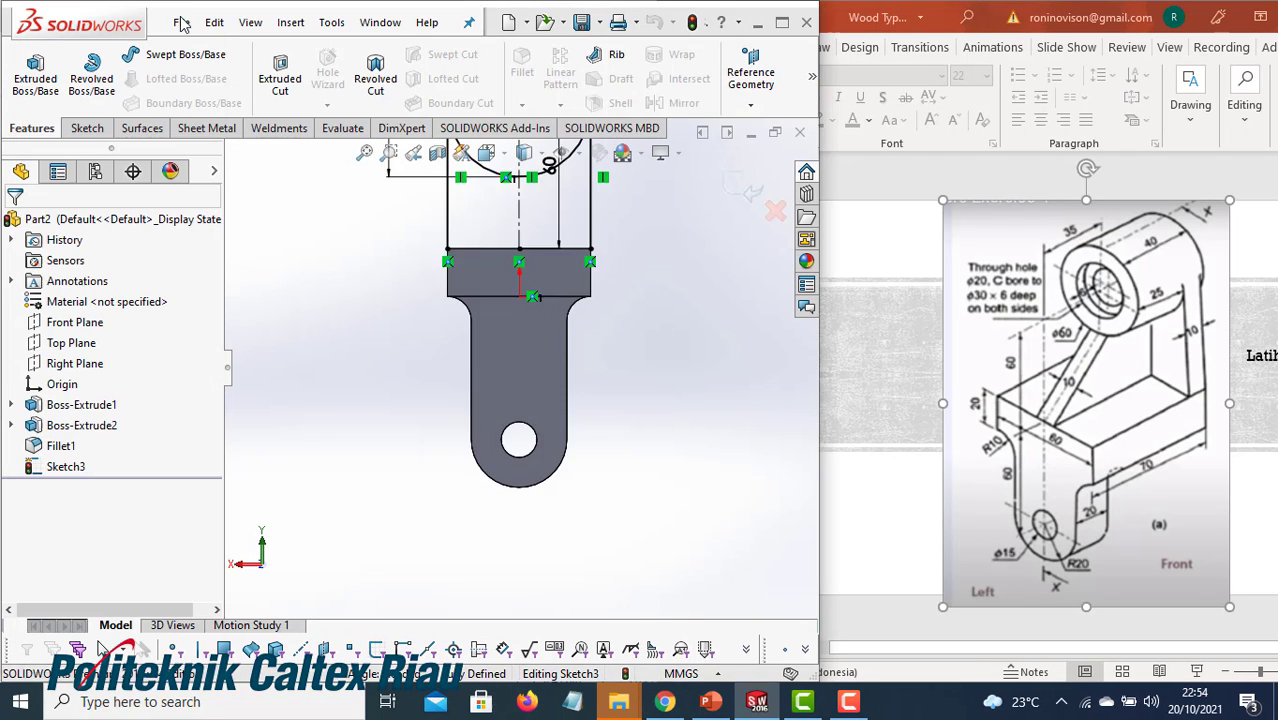
{"action": "left_click", "coordinate": [40, 70]}
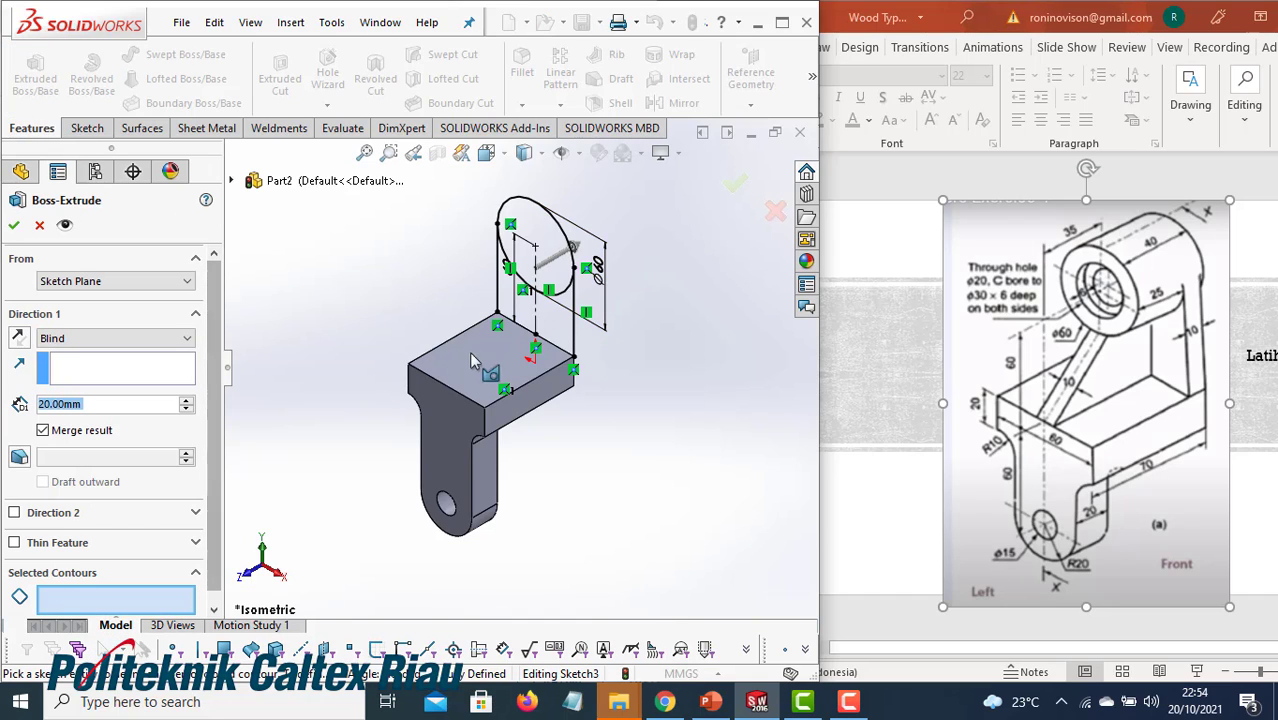
{"action": "left_click", "coordinate": [560, 322]}
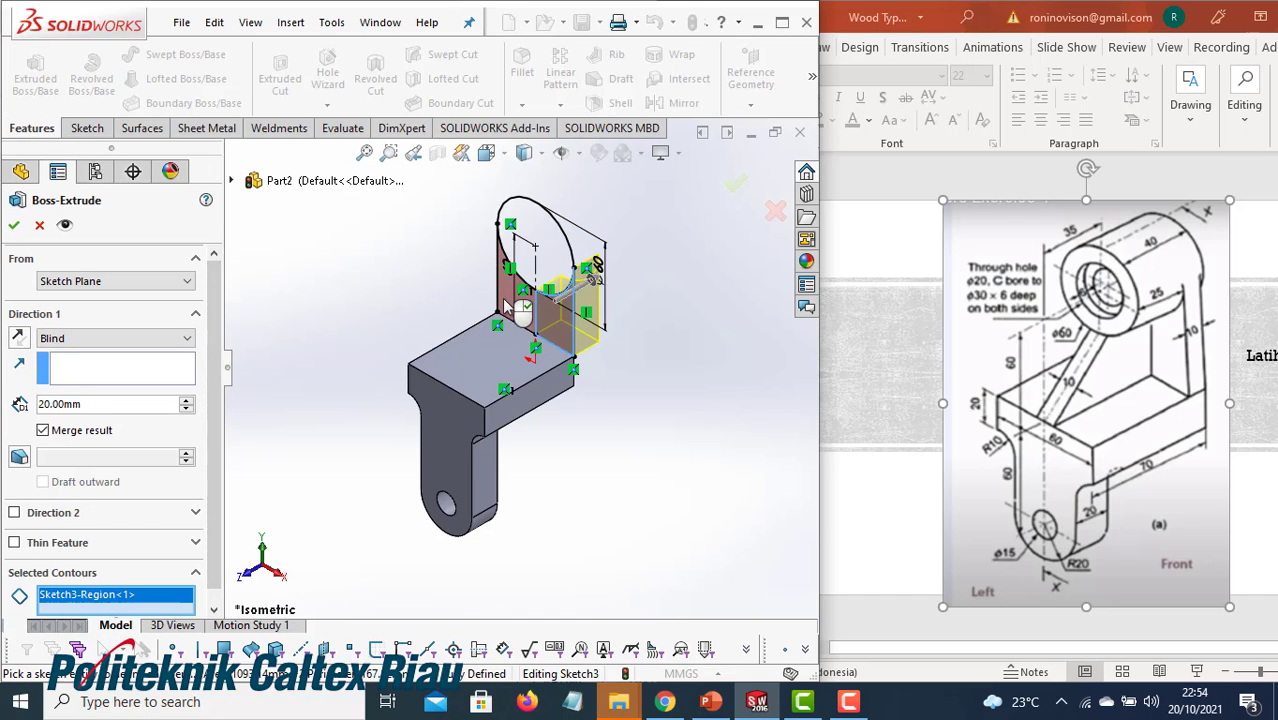
{"action": "left_click", "coordinate": [512, 305]}
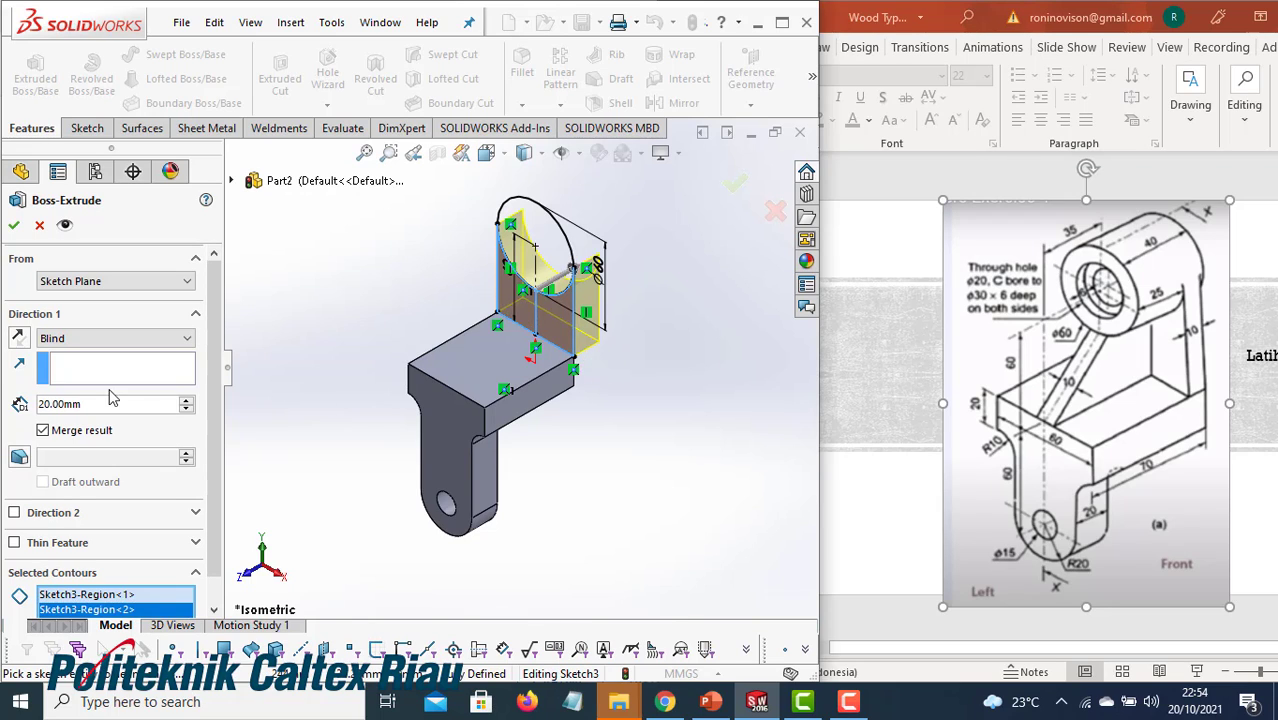
{"action": "left_click", "coordinate": [20, 339]}
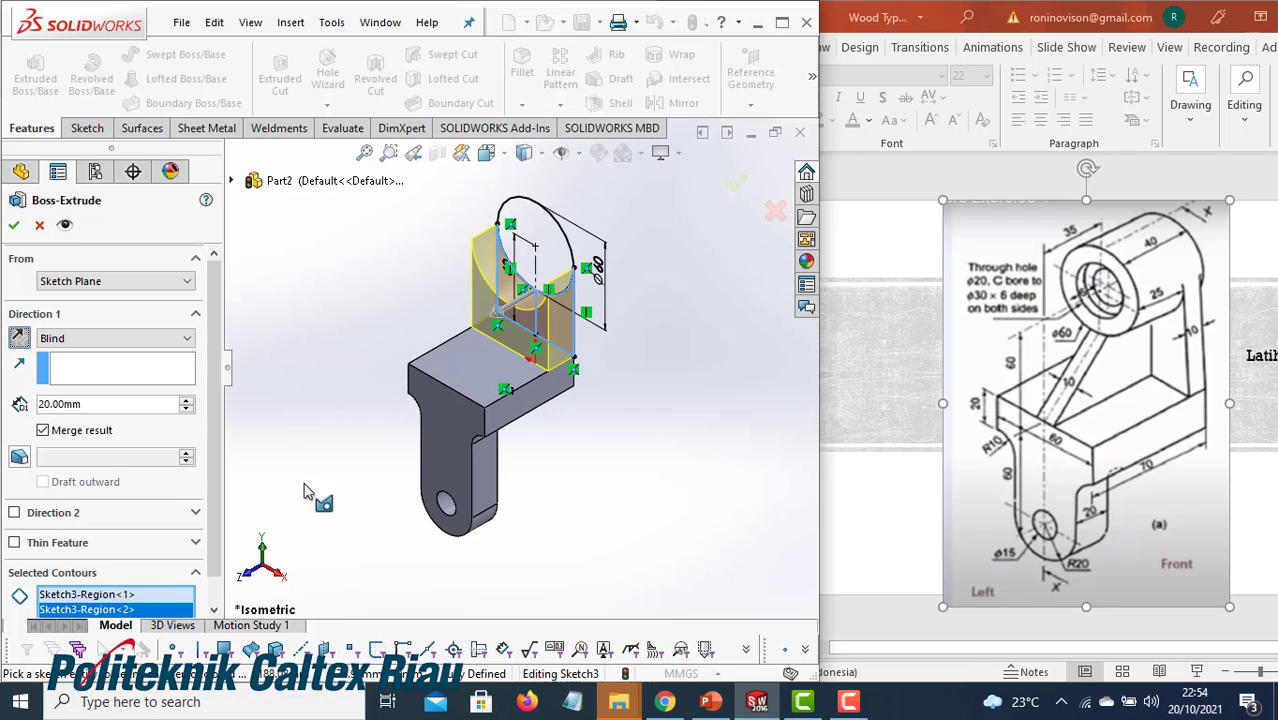
{"action": "left_click", "coordinate": [15, 227]}
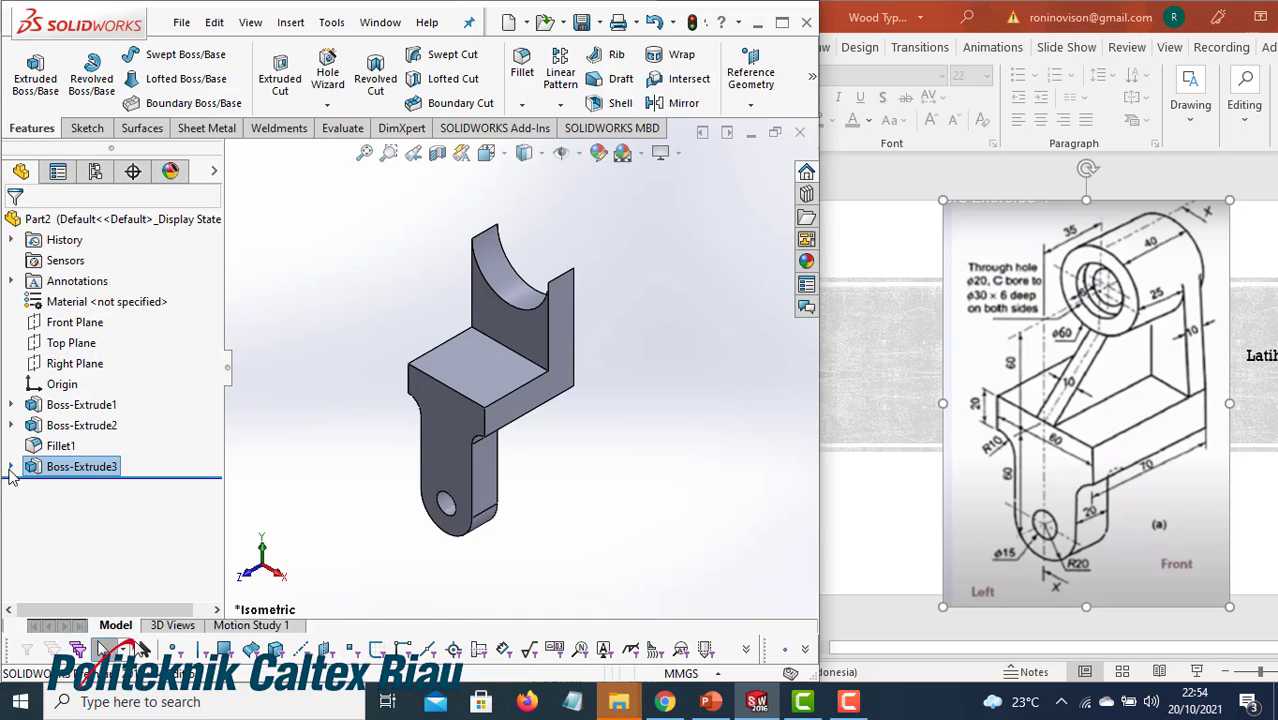
Reuse the upright's sketch for a new Extruded Boss of the full 60 mm circle, with 5 mm depth in Direction 1
{"action": "left_click", "coordinate": [11, 467]}
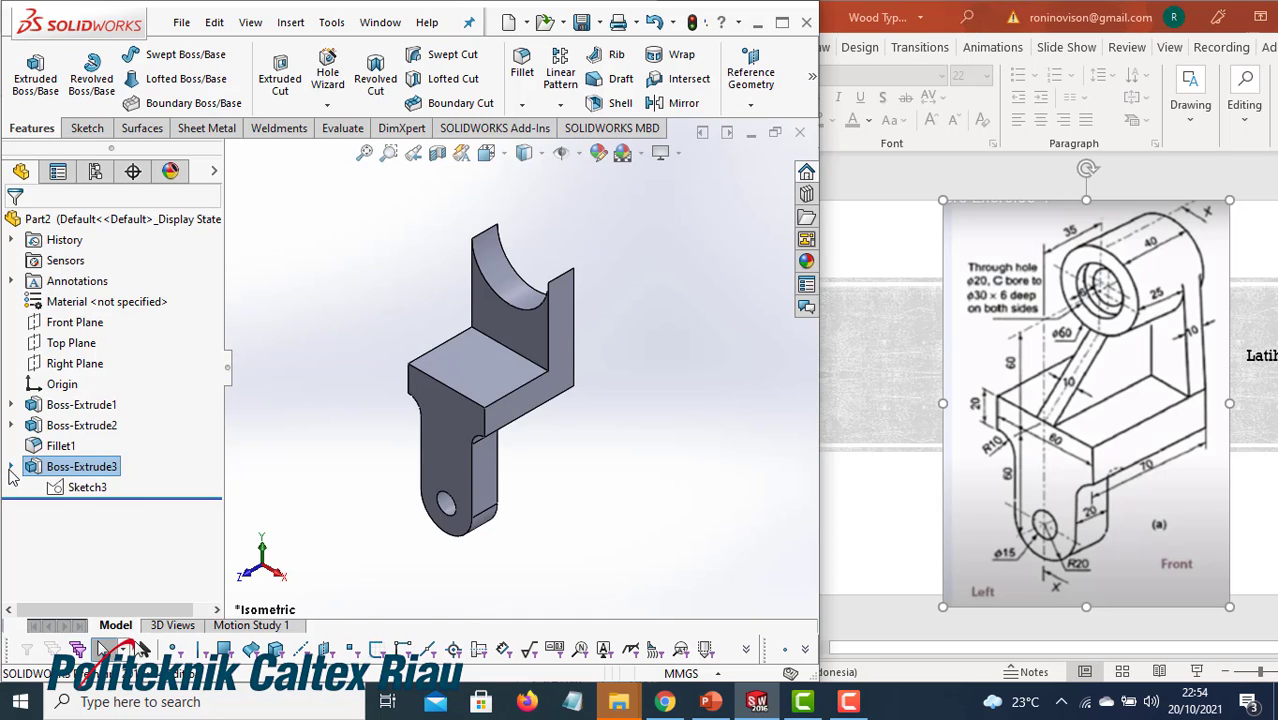
{"action": "left_click", "coordinate": [88, 488]}
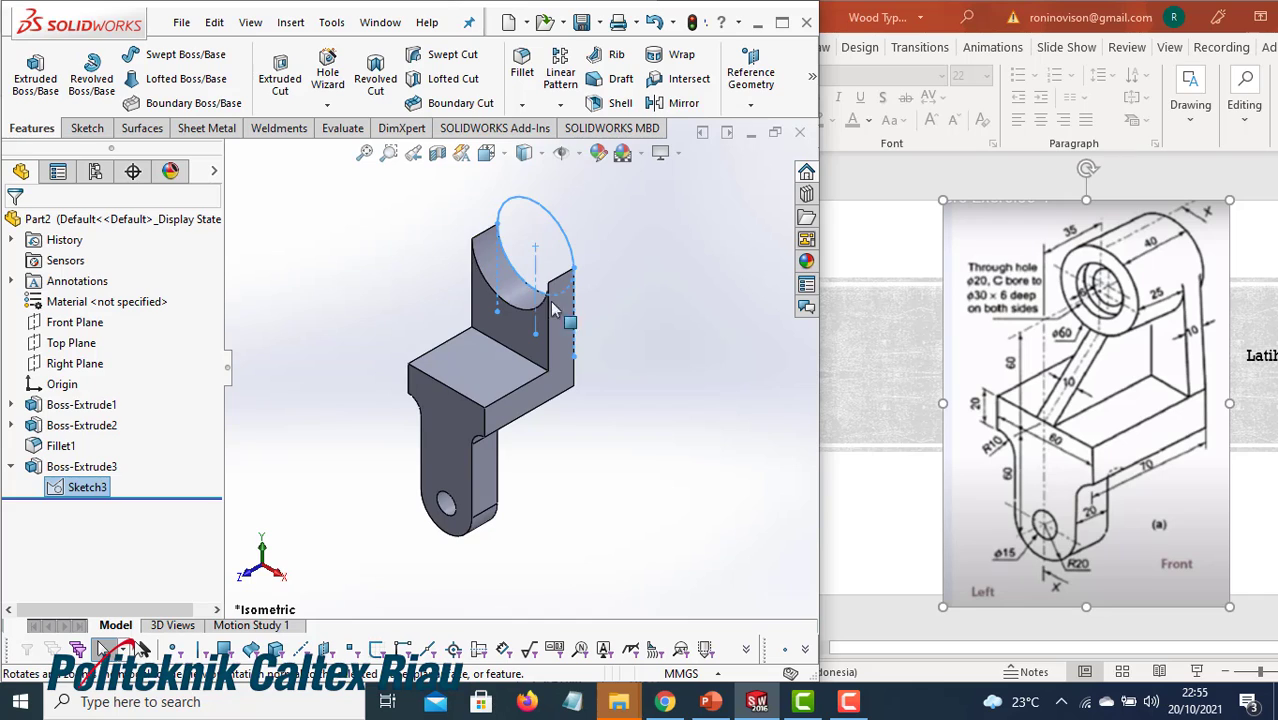
{"action": "left_click", "coordinate": [35, 82]}
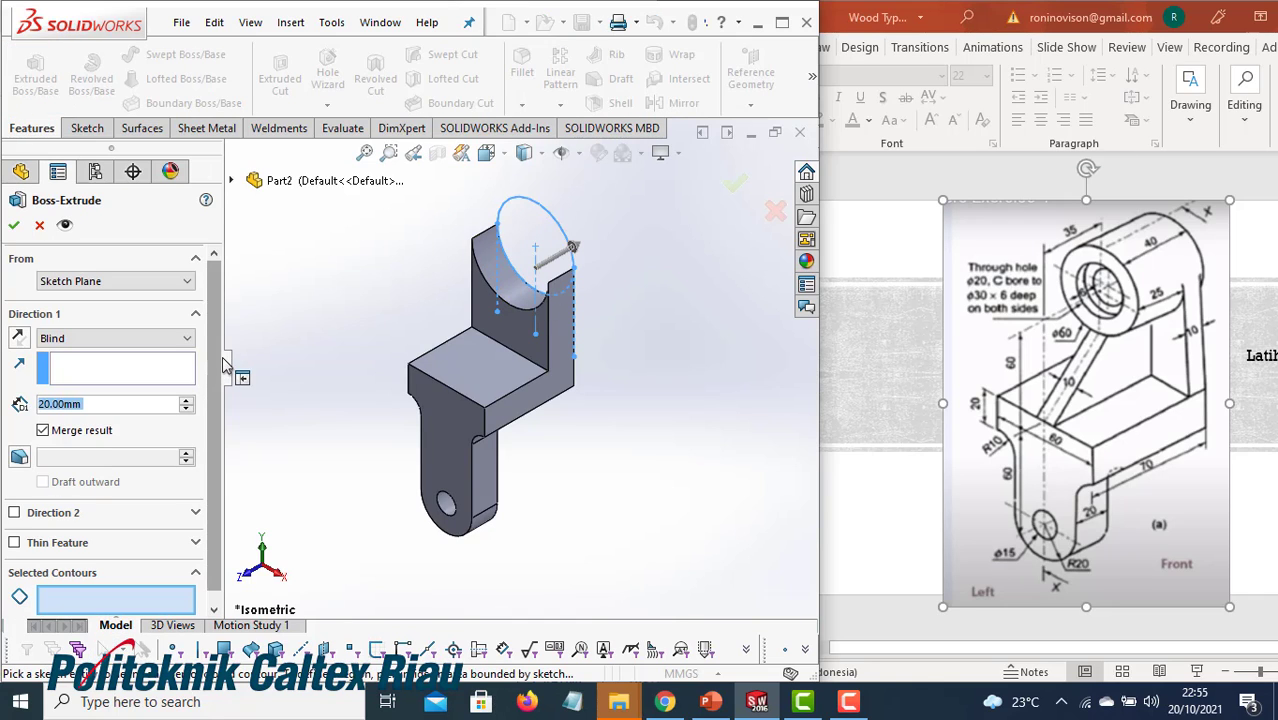
{"action": "scroll", "coordinate": [214, 365], "scroll_direction": "down", "scroll_amount": 1}
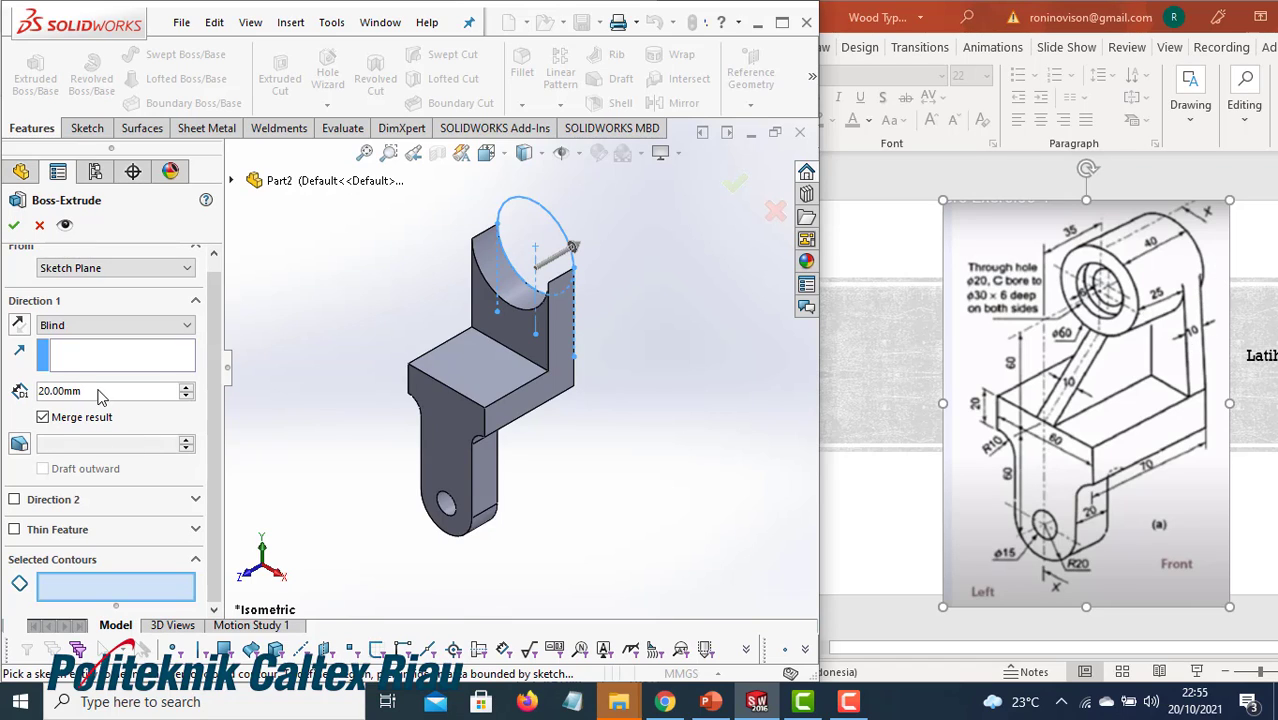
{"action": "left_click_drag", "start_coordinate": [98, 391], "coordinate": [14, 372]}
{"action": "type", "text": "5"}
{"action": "key", "text": "Return"}
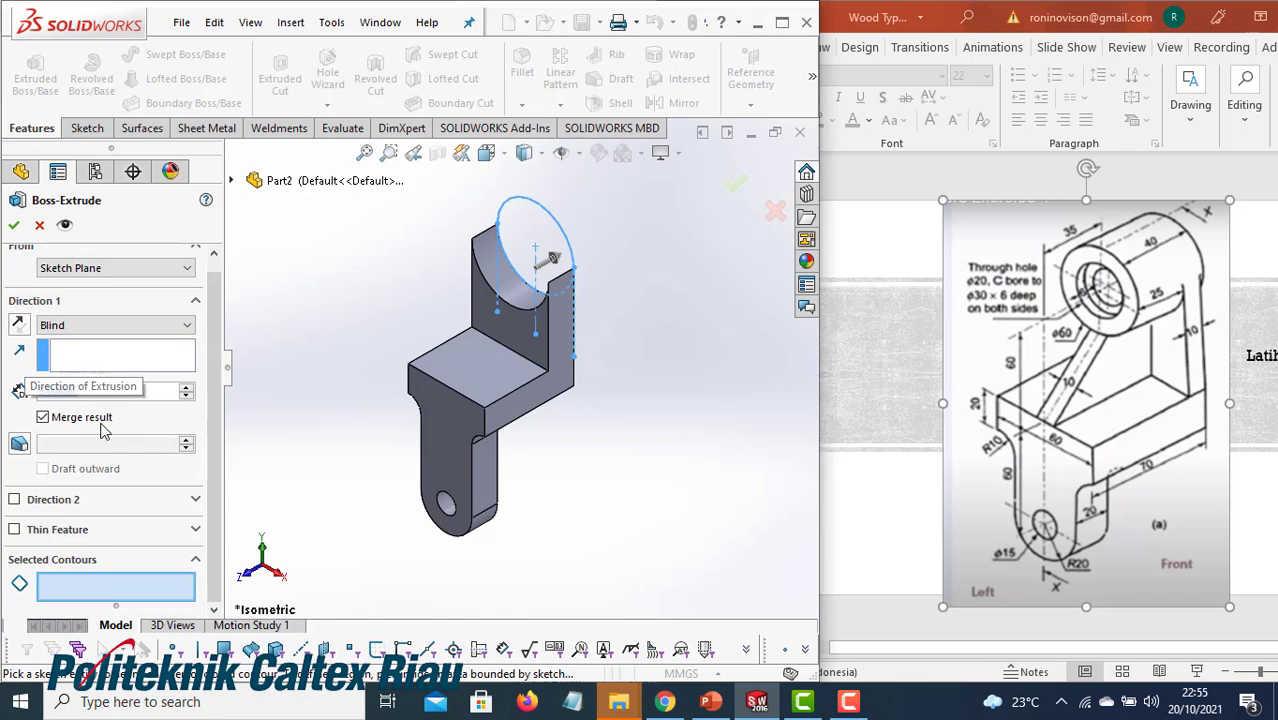
{"action": "left_click", "coordinate": [546, 236]}
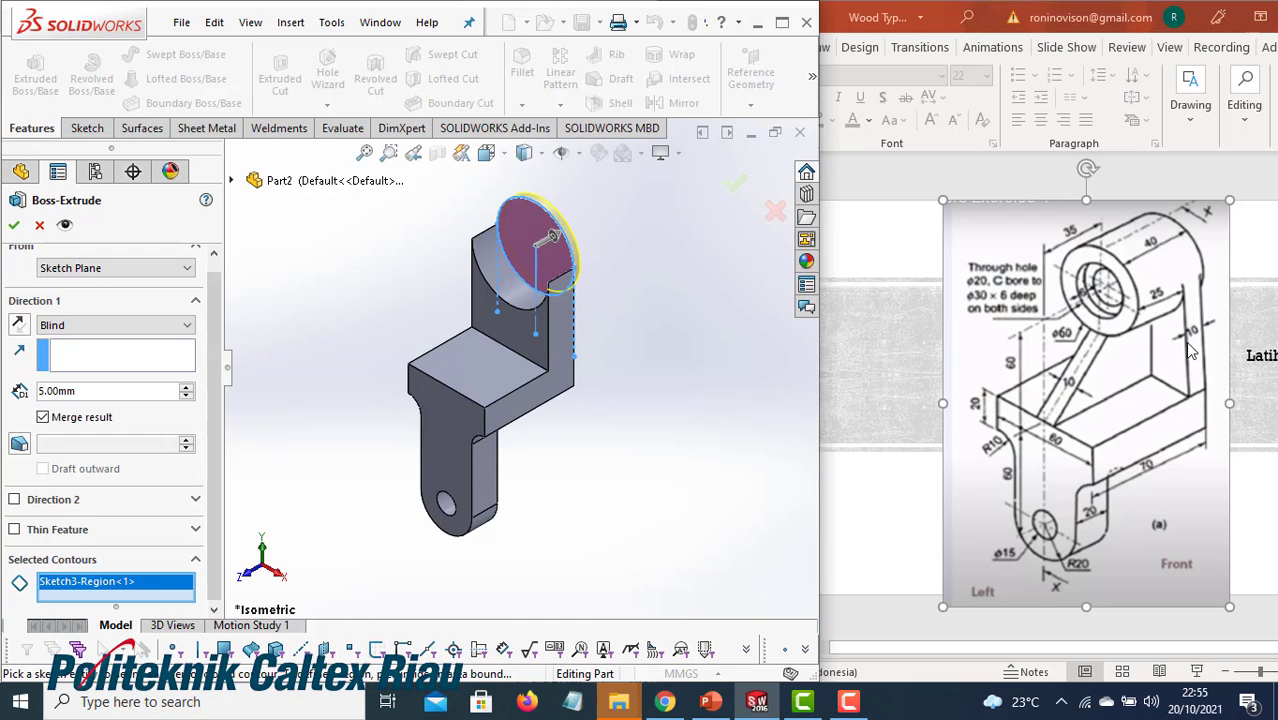
Enable Direction 2 with a blind depth of 35 mm and complete the cylinder extrusion
{"action": "left_click", "coordinate": [31, 507]}
{"action": "type", "text": "35"}
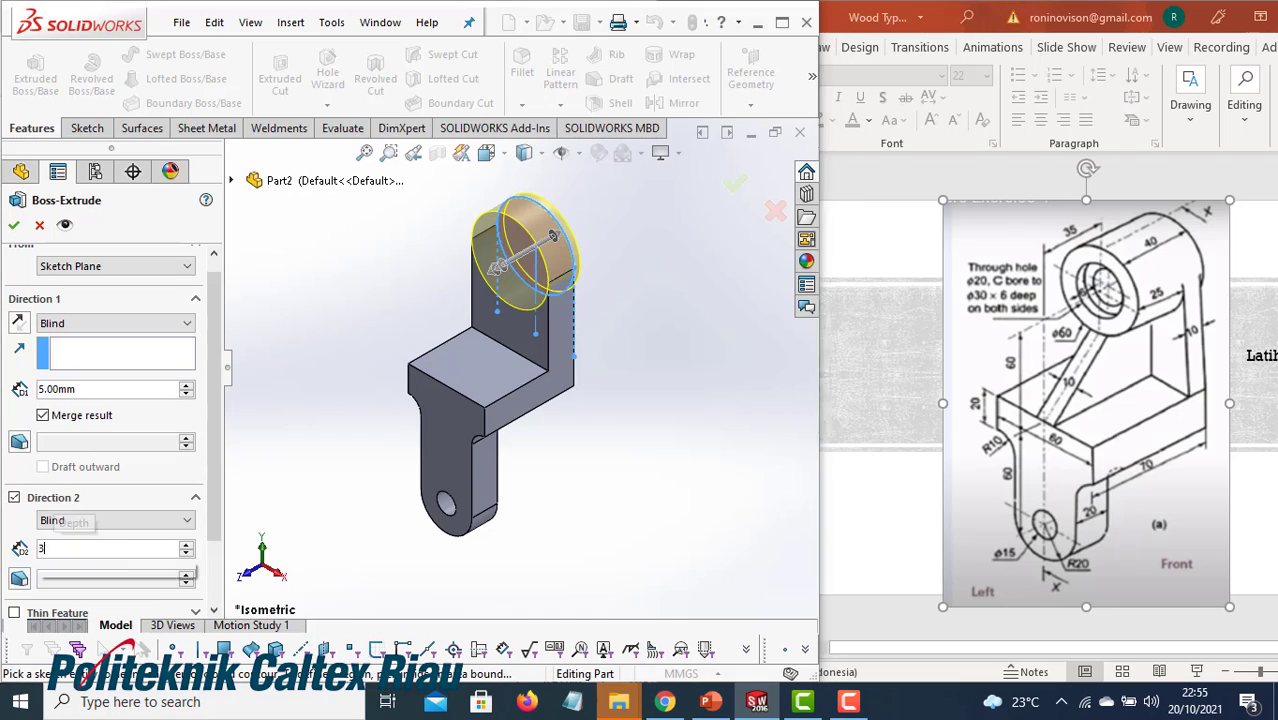
{"action": "mouse_move", "coordinate": [135, 563]}
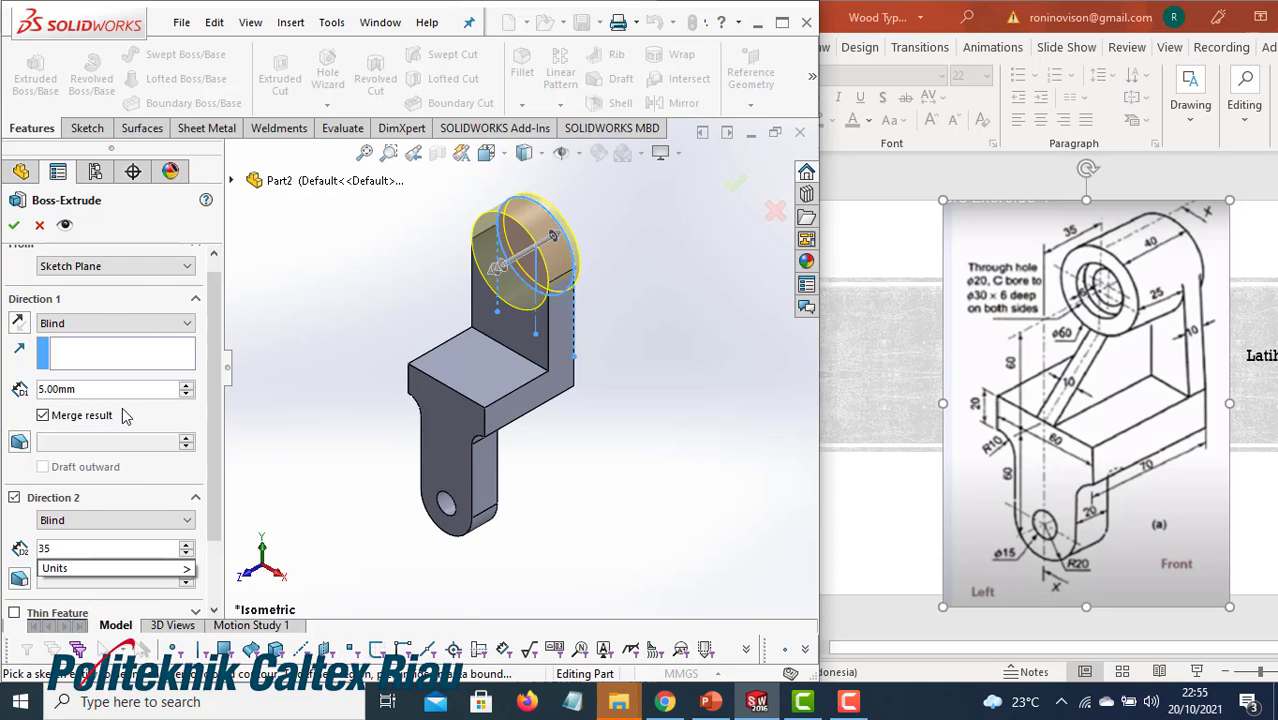
{"action": "key", "text": "Return"}
{"action": "middle_click_drag", "start_coordinate": [485, 348], "coordinate": [446, 307]}
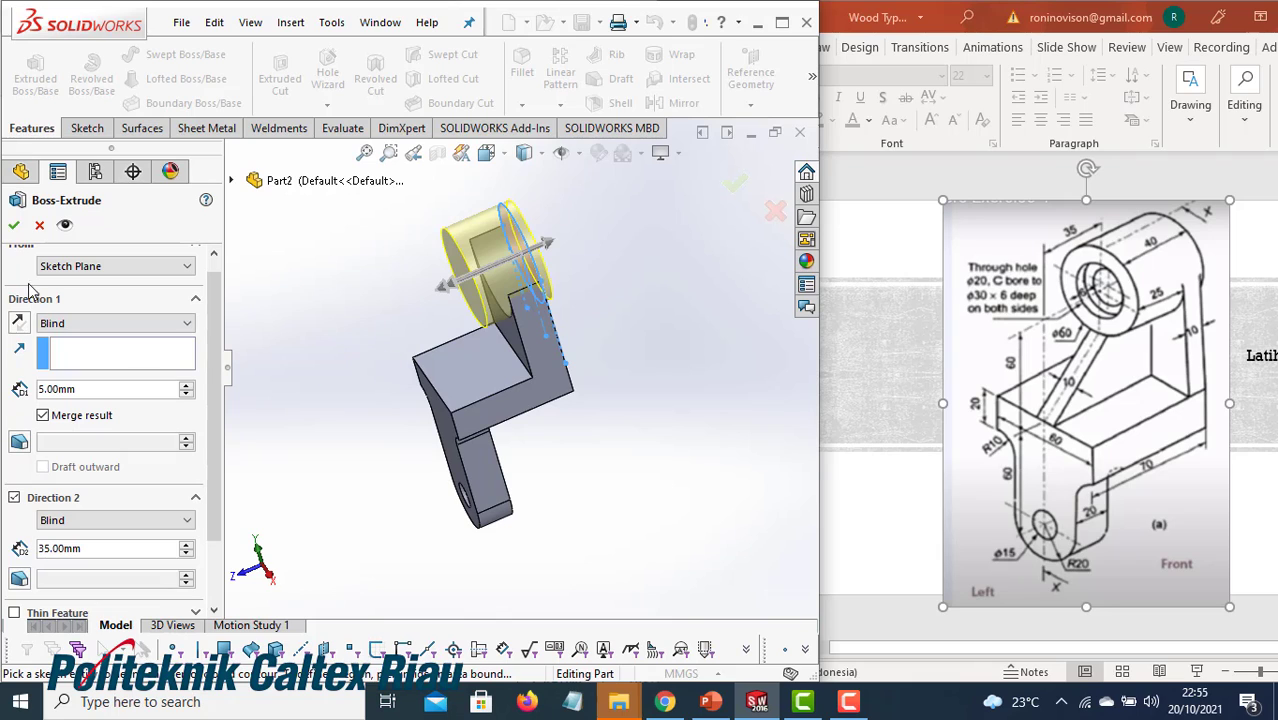
{"action": "left_click", "coordinate": [15, 227]}
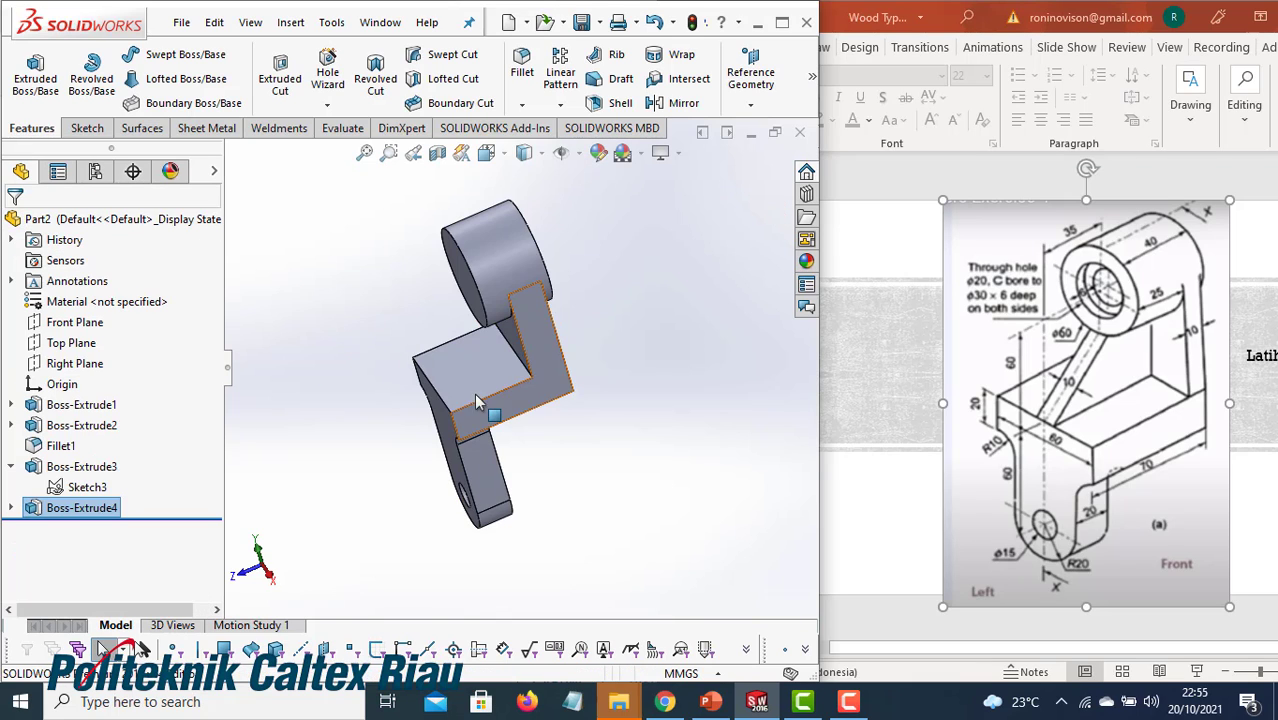
Sketch a circle about 22 mm in diameter on the cylinder's front face, centred on the face
{"action": "mouse_move", "coordinate": [491, 411]}
{"action": "middle_mouse_down"}
{"action": "mouse_move", "coordinate": [531, 305]}
{"action": "mouse_move", "coordinate": [547, 339]}
{"action": "middle_mouse_up"}
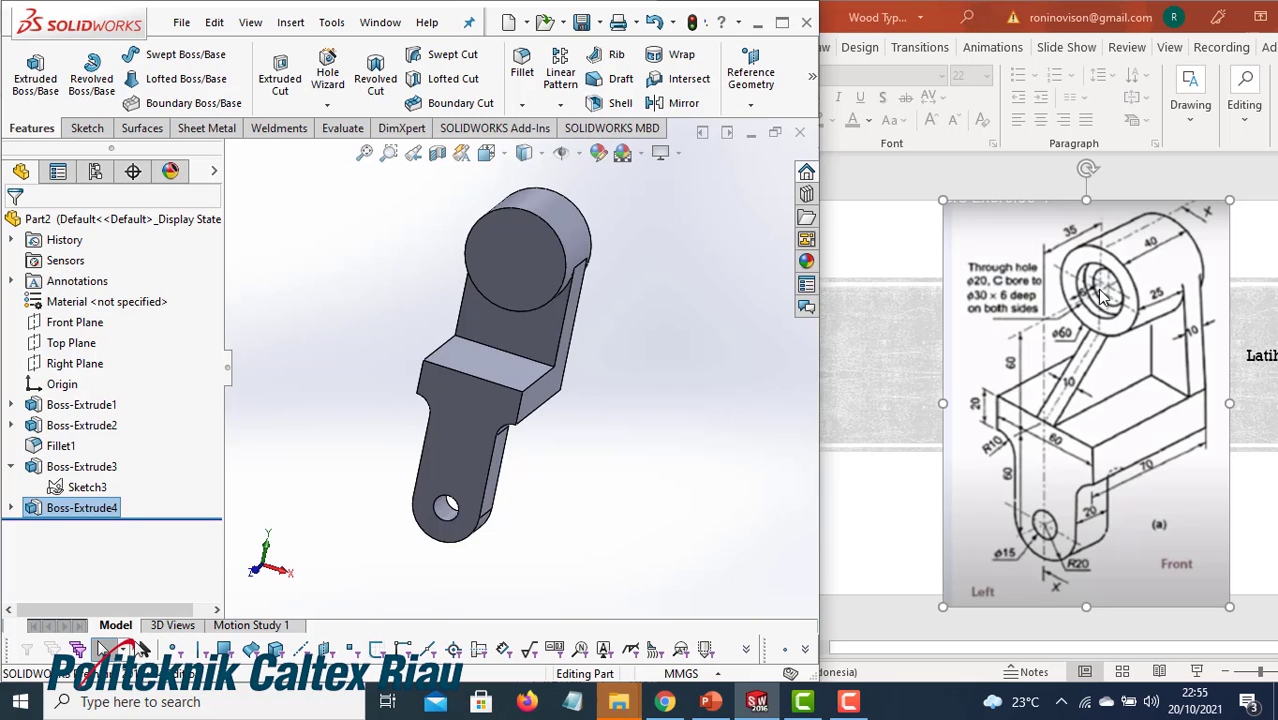
{"action": "left_click", "coordinate": [529, 266]}
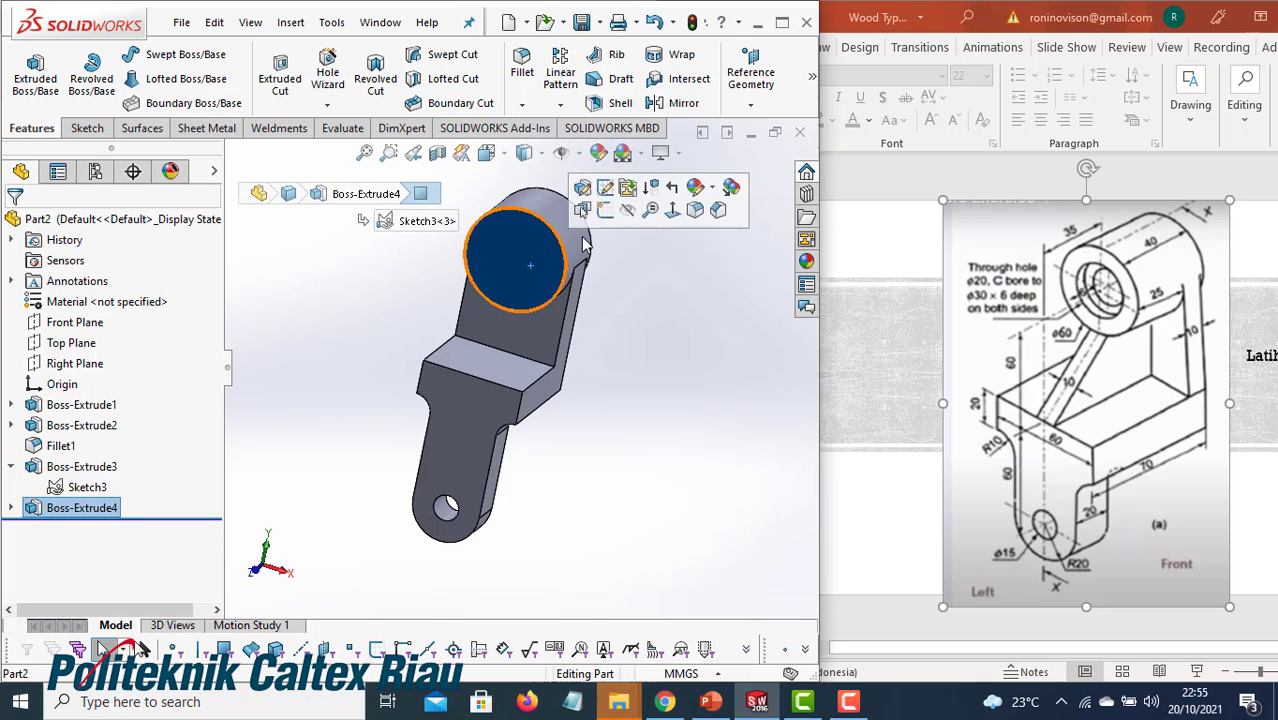
{"action": "left_click", "coordinate": [604, 211]}
{"action": "key", "text": "space"}
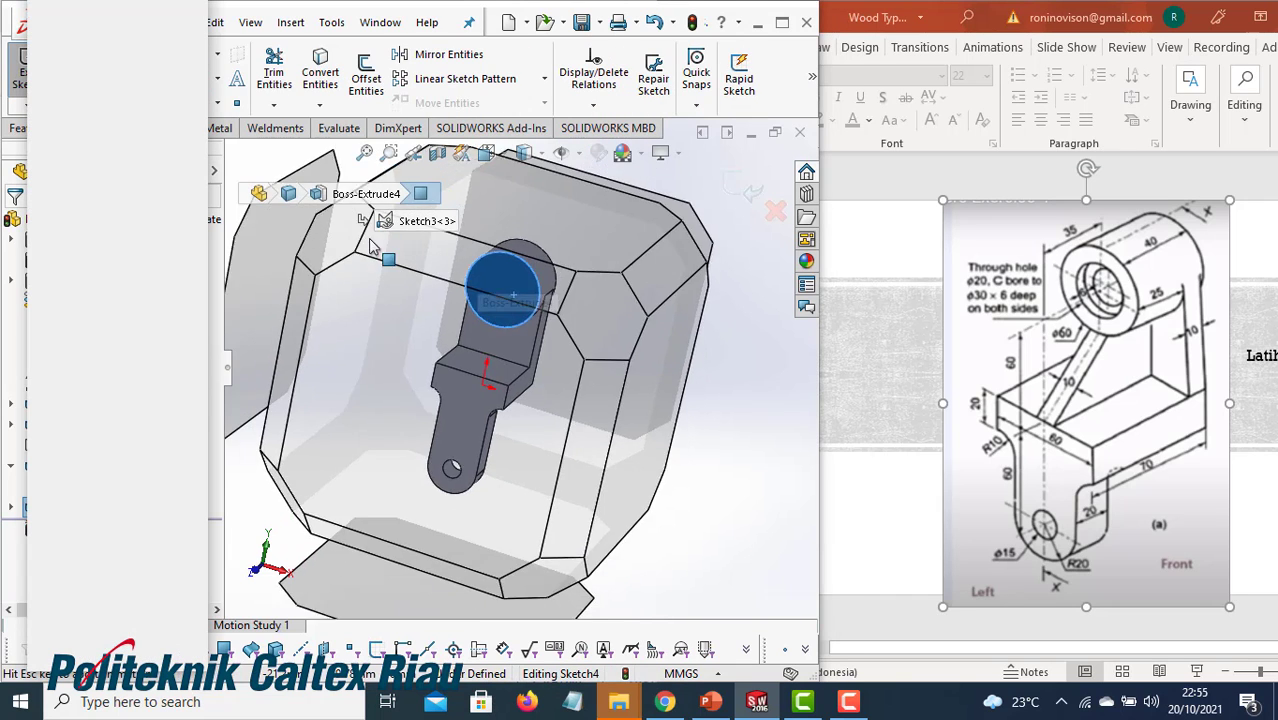
{"action": "left_click", "coordinate": [192, 70]}
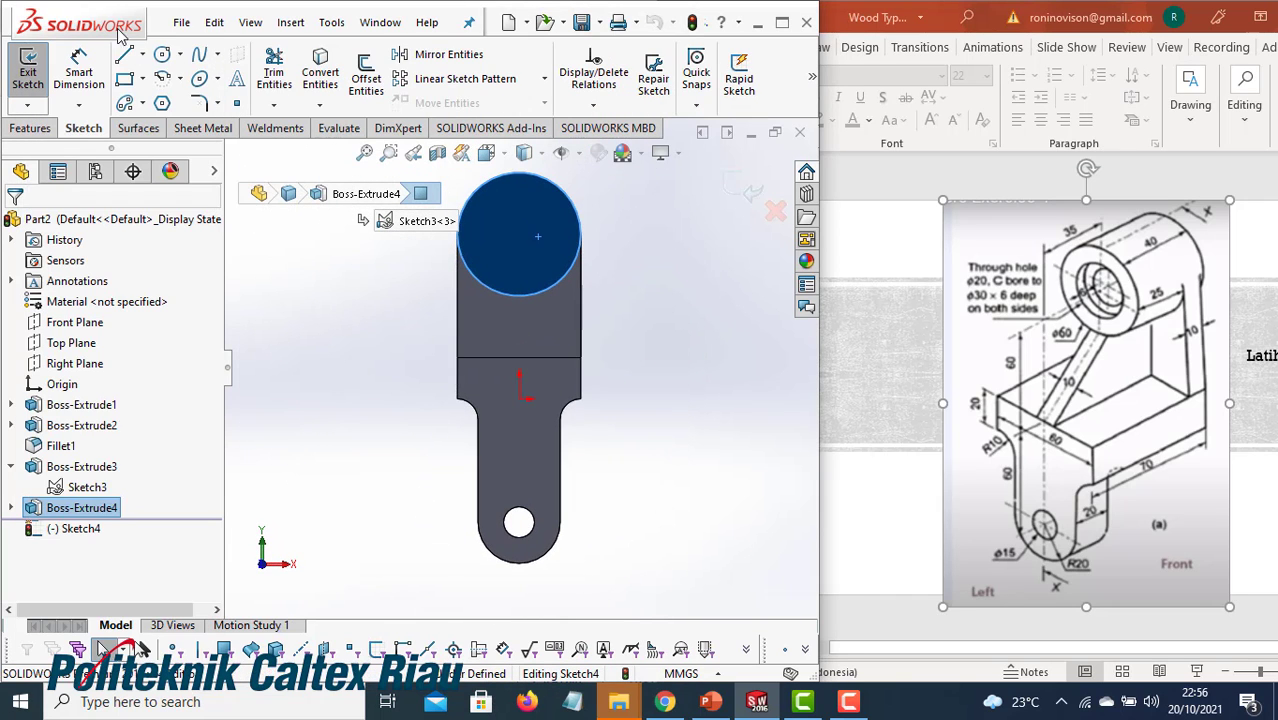
{"action": "left_click", "coordinate": [163, 56]}
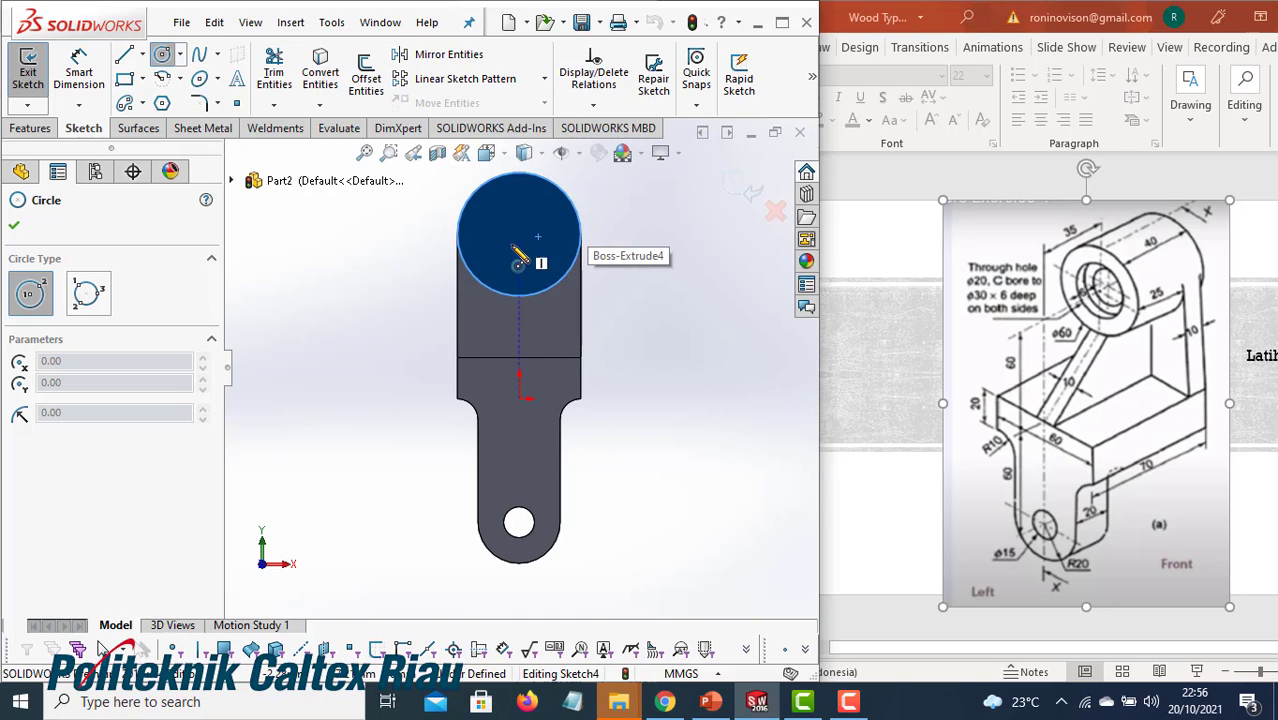
{"action": "left_click", "coordinate": [523, 236]}
{"action": "left_click", "coordinate": [509, 257]}
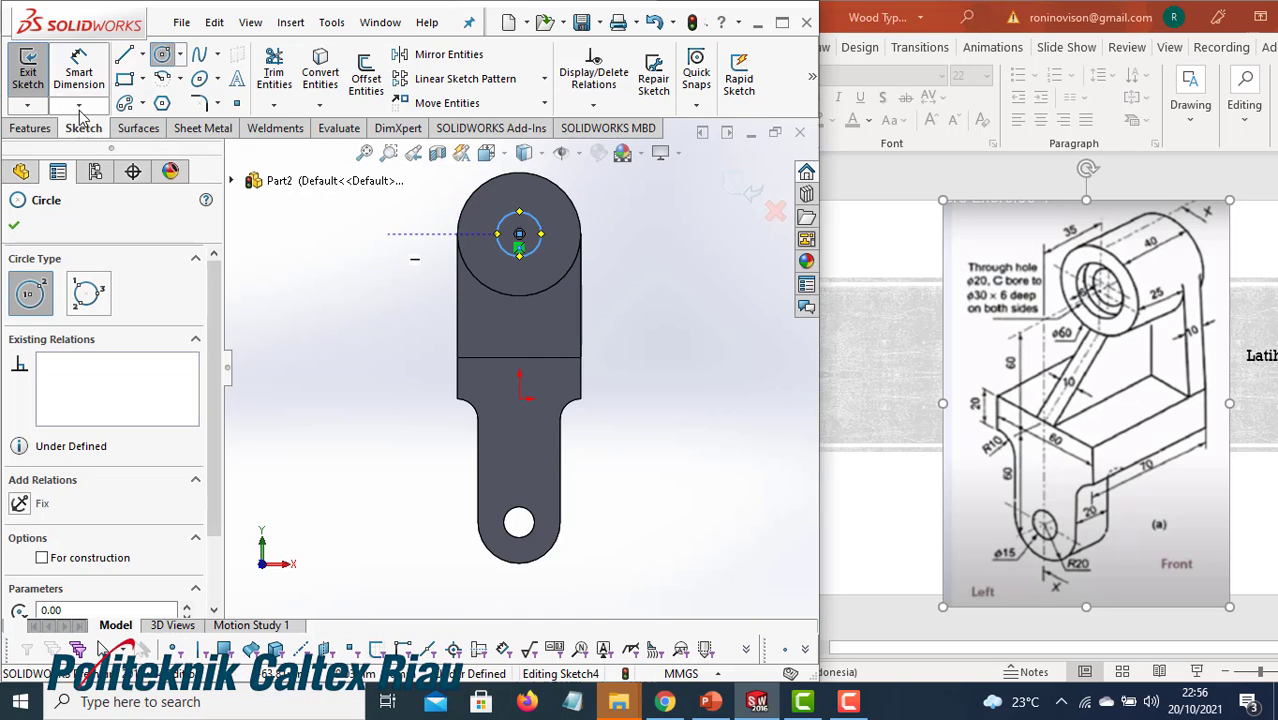
{"action": "key", "text": "Escape"}
Dimension the circle's diameter to 20 mm
{"action": "left_click", "coordinate": [500, 250]}
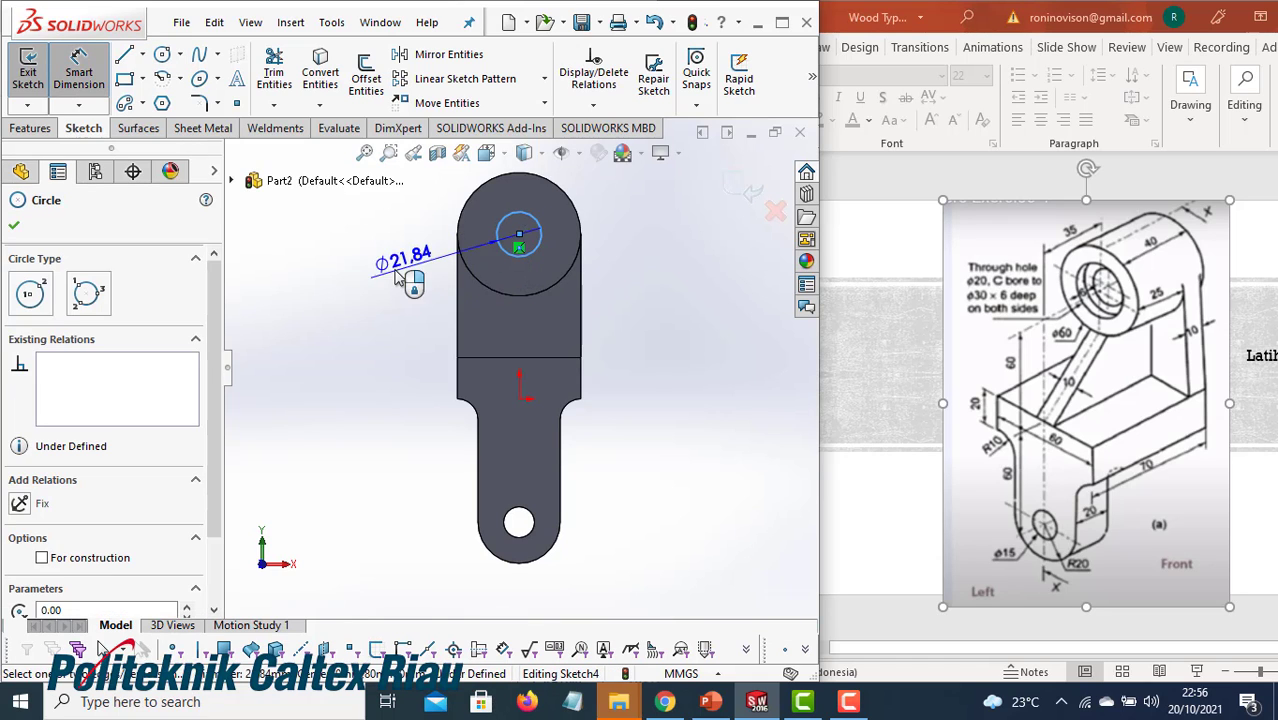
{"action": "left_click", "coordinate": [375, 278]}
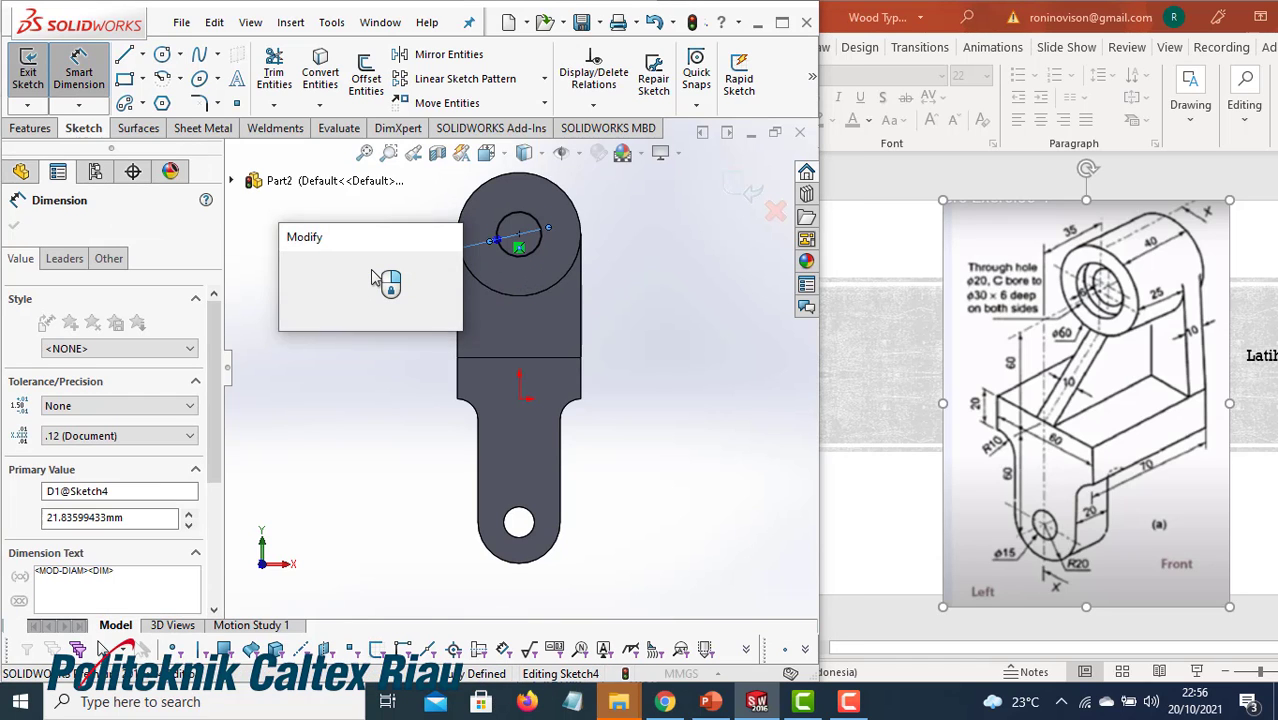
{"action": "type", "text": "20"}
{"action": "key", "text": "Return"}
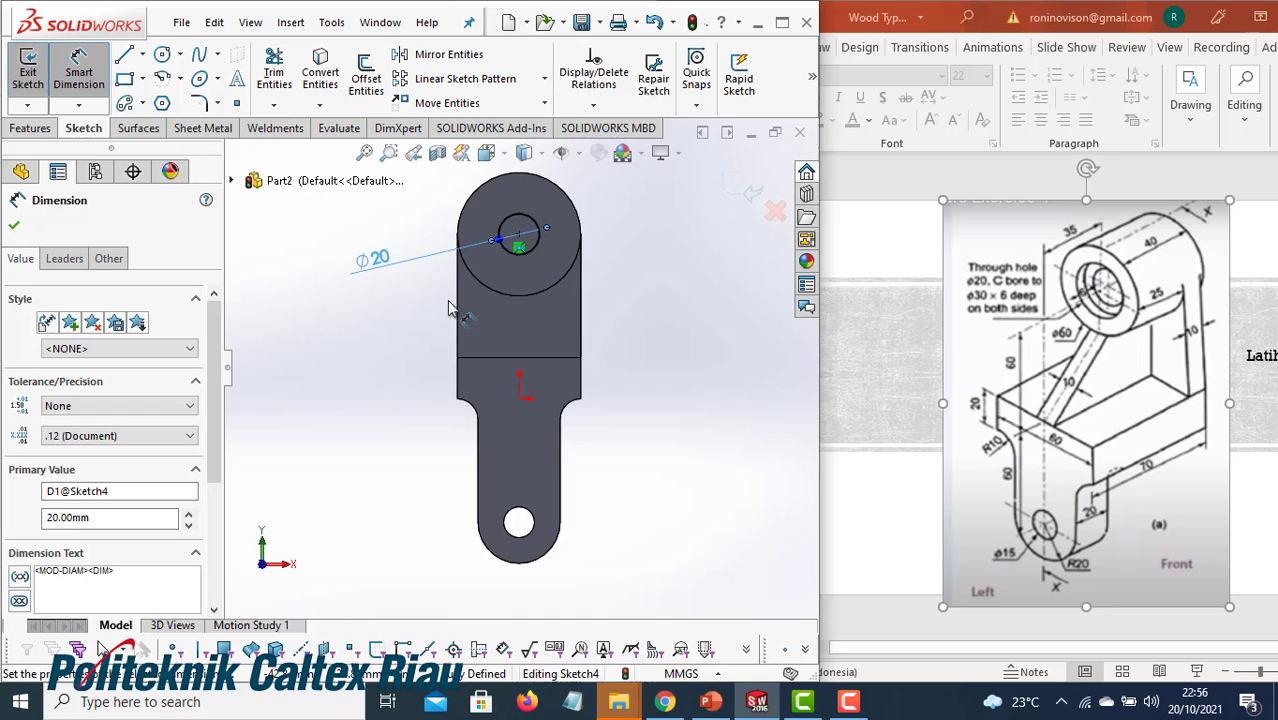
Cut the 20 mm circle through the whole cylinder with an Extruded Cut set to Through All
{"action": "left_click", "coordinate": [30, 128]}
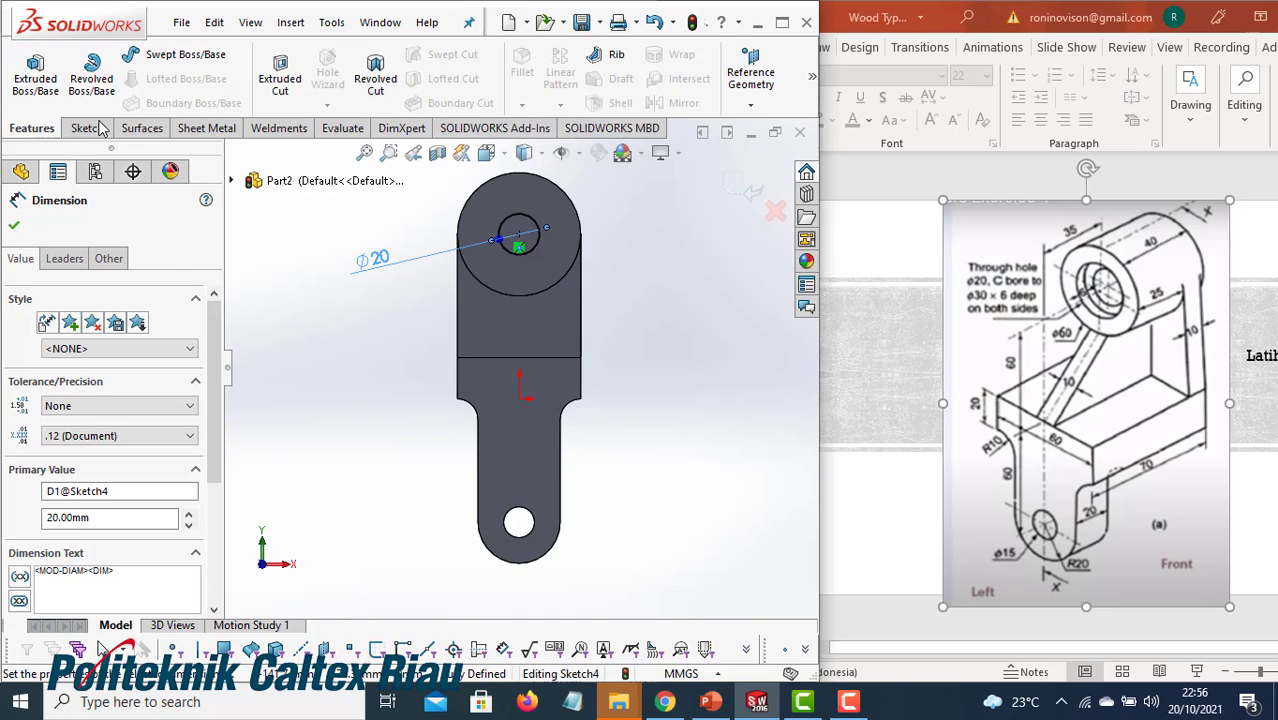
{"action": "left_click", "coordinate": [286, 90]}
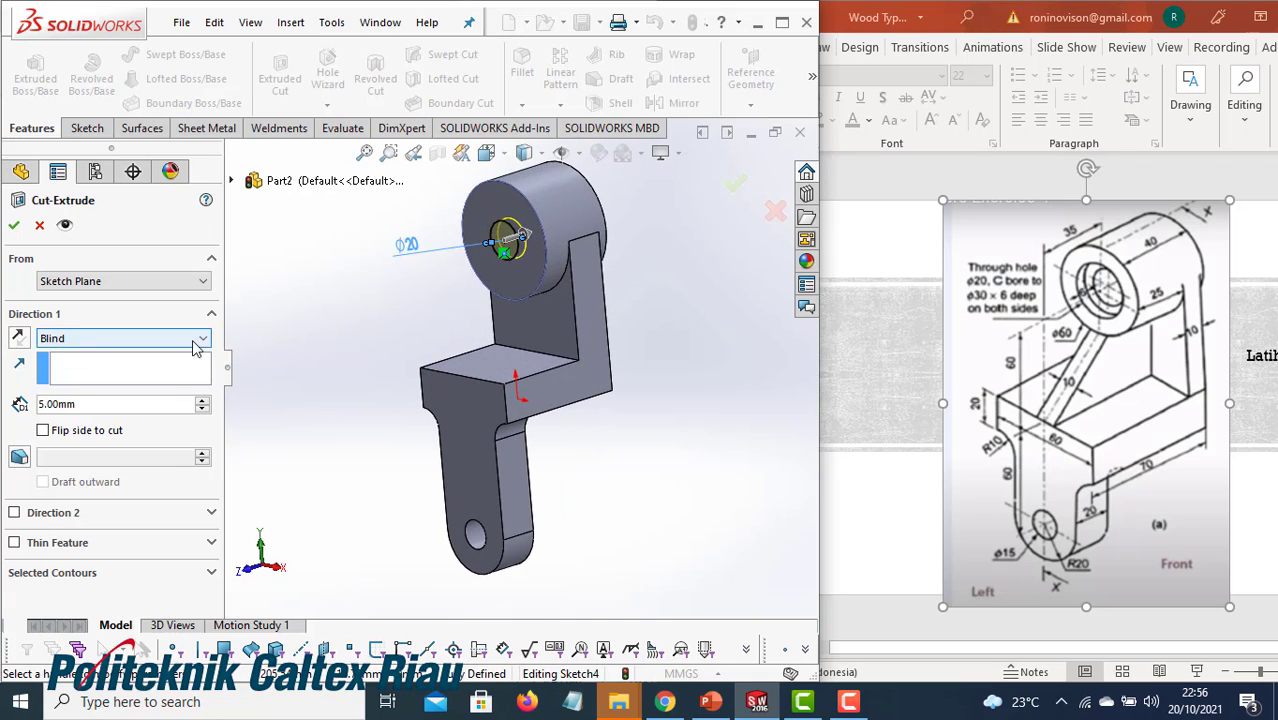
{"action": "left_click", "coordinate": [200, 338]}
{"action": "left_click", "coordinate": [120, 365]}
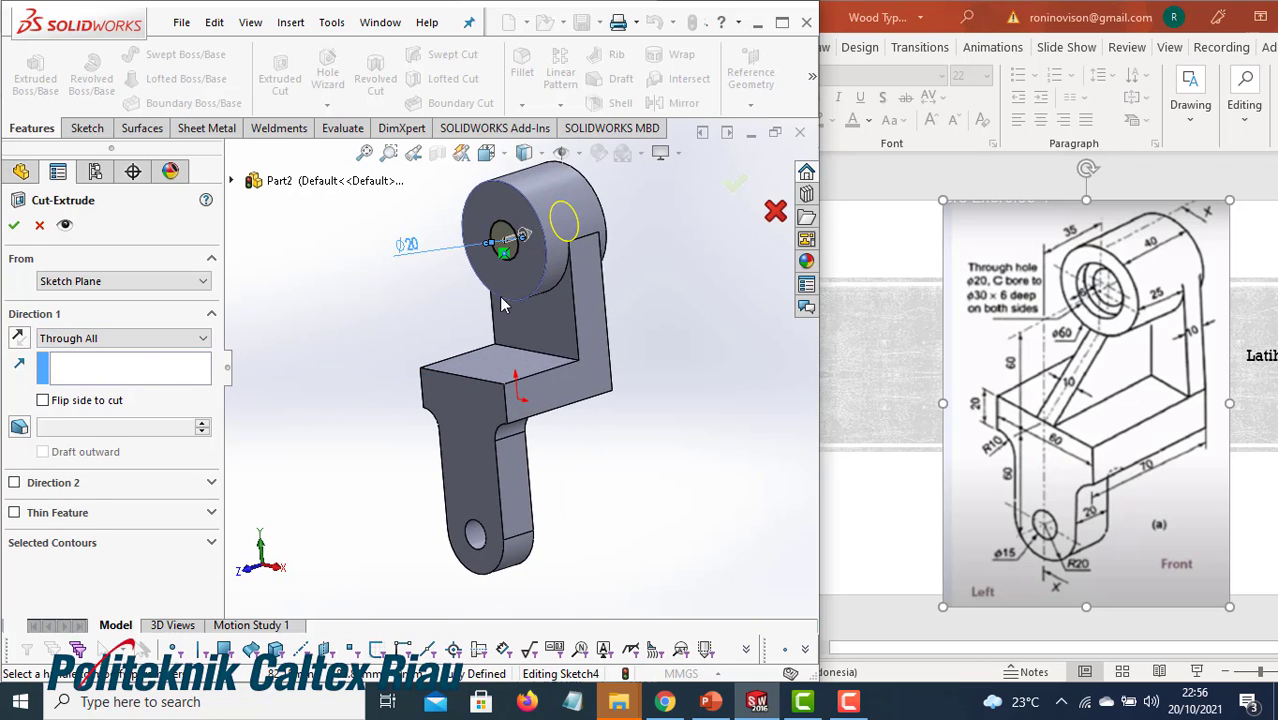
{"action": "left_click", "coordinate": [14, 226]}
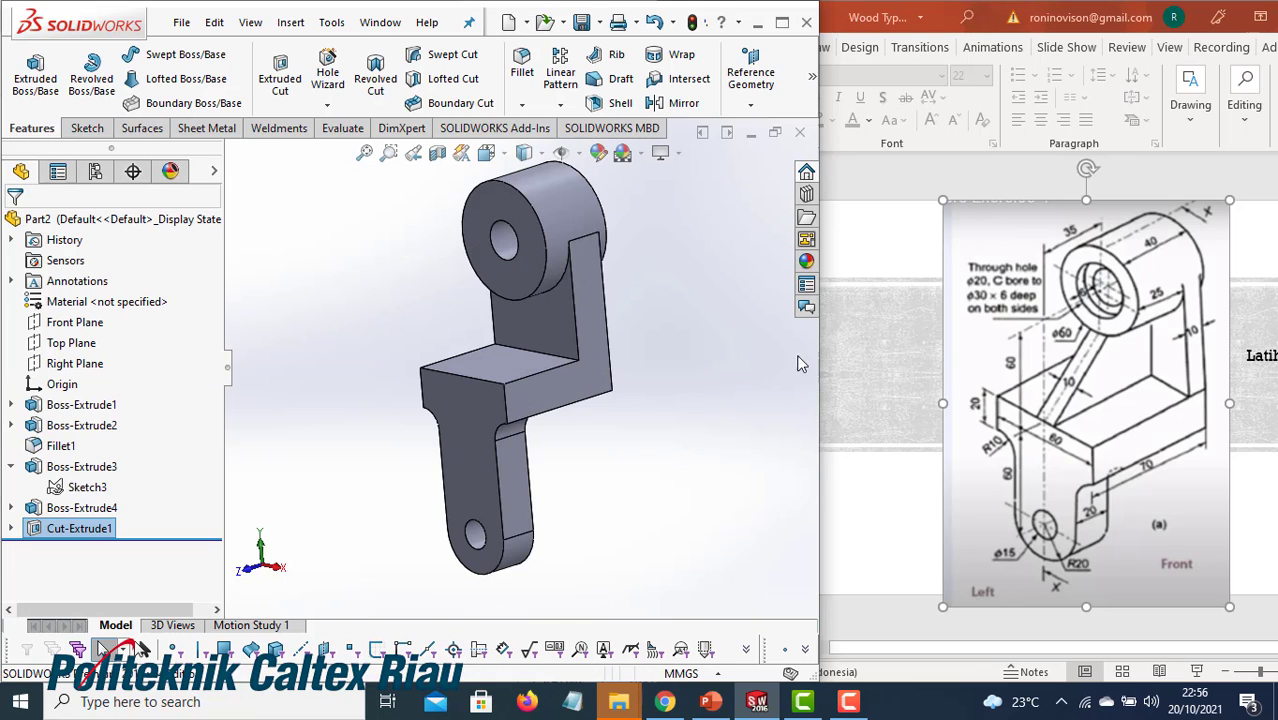
Sketch a circle about 34 mm in diameter on the cylinder's front face, concentric with the through hole
{"action": "left_click", "coordinate": [522, 281]}
{"action": "left_click", "coordinate": [595, 218]}
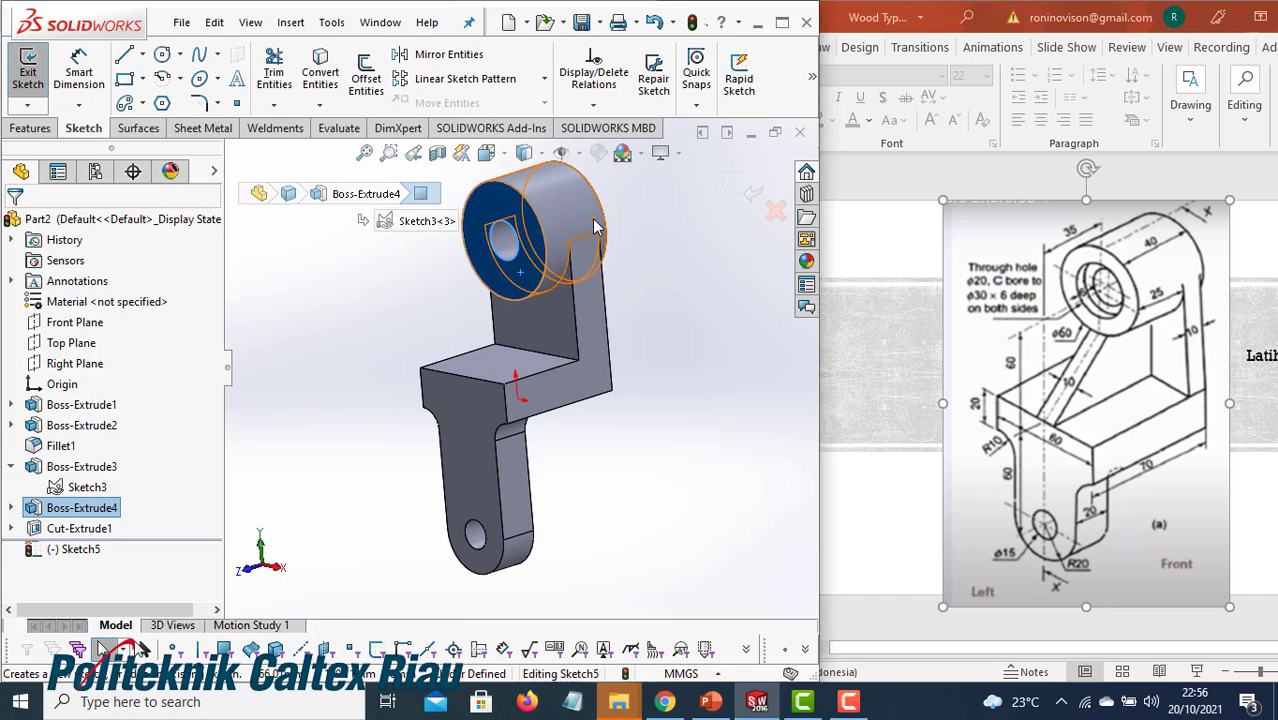
{"action": "left_click", "coordinate": [162, 55]}
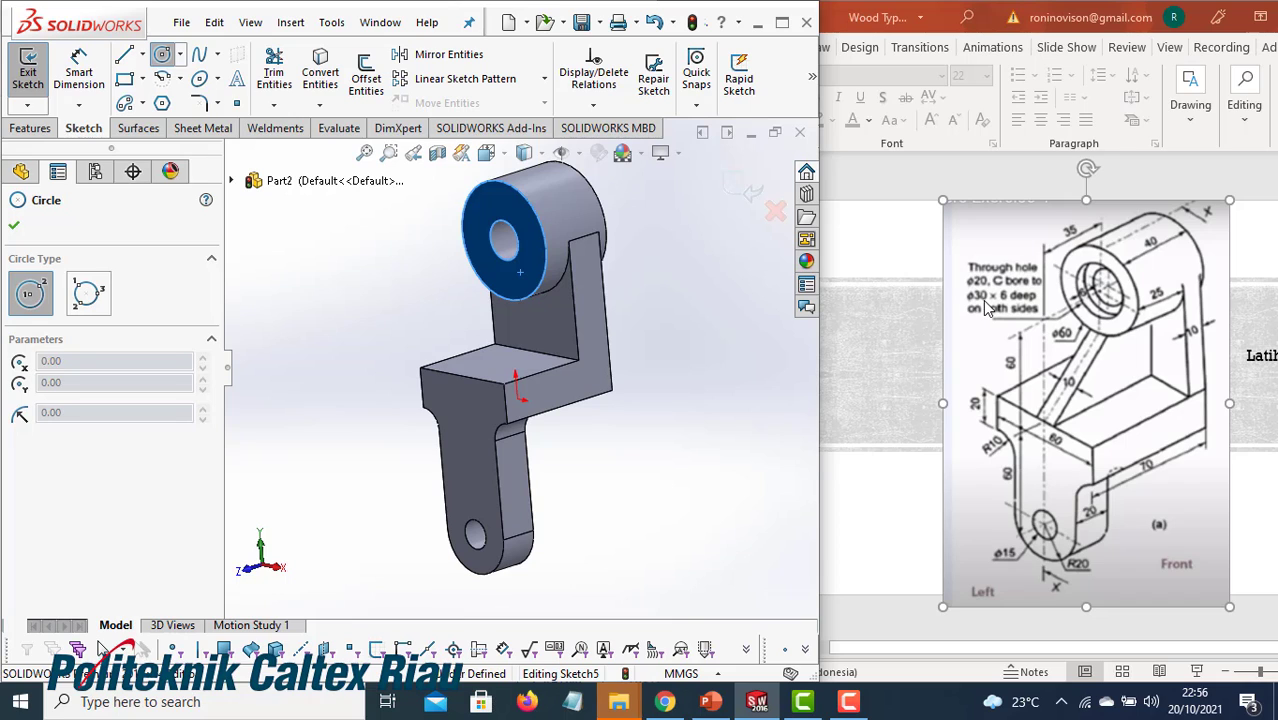
{"action": "left_click", "coordinate": [503, 240]}
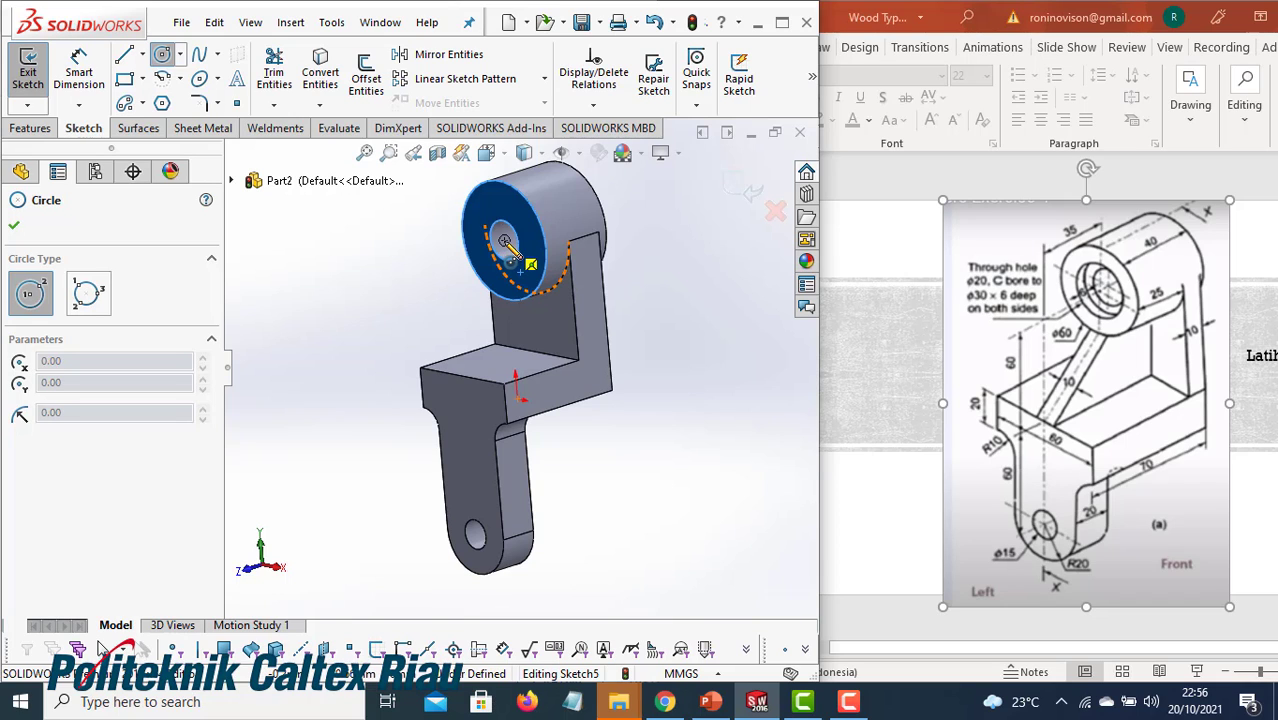
{"action": "left_click", "coordinate": [507, 273]}
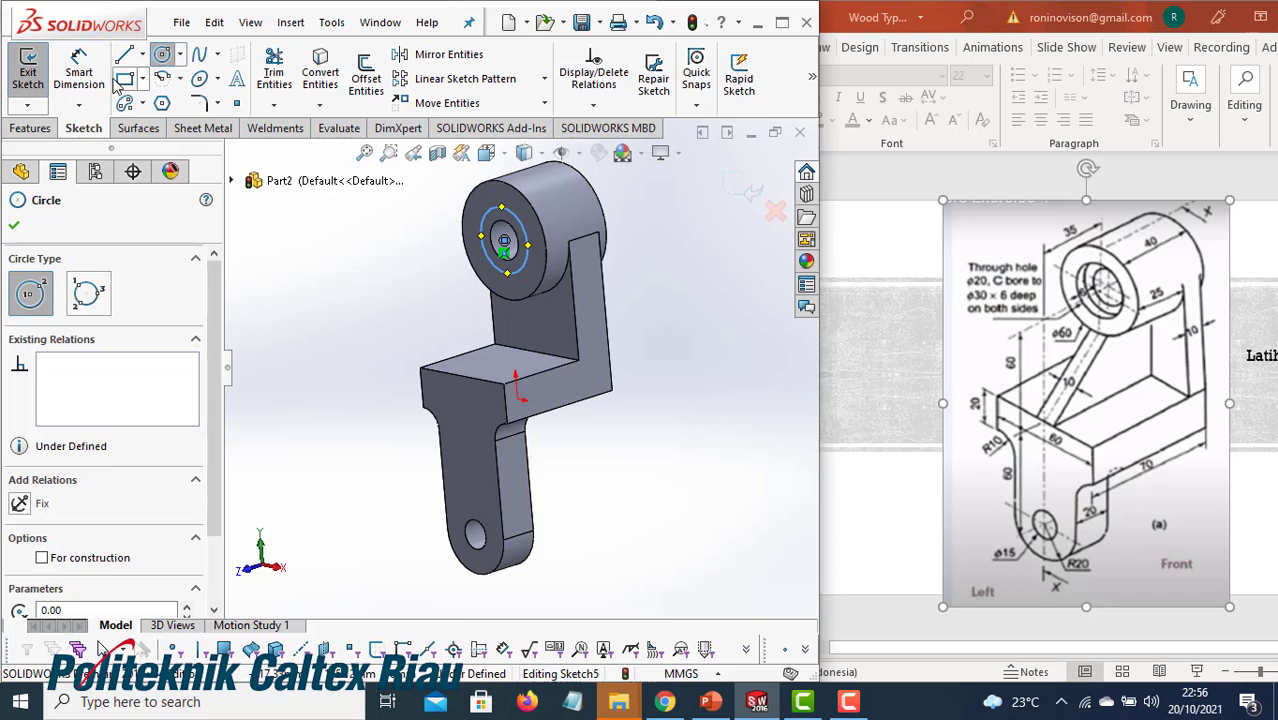
Dimension the counterbore circle's diameter to 30 mm
{"action": "left_click", "coordinate": [78, 75]}
{"action": "left_click", "coordinate": [500, 272]}
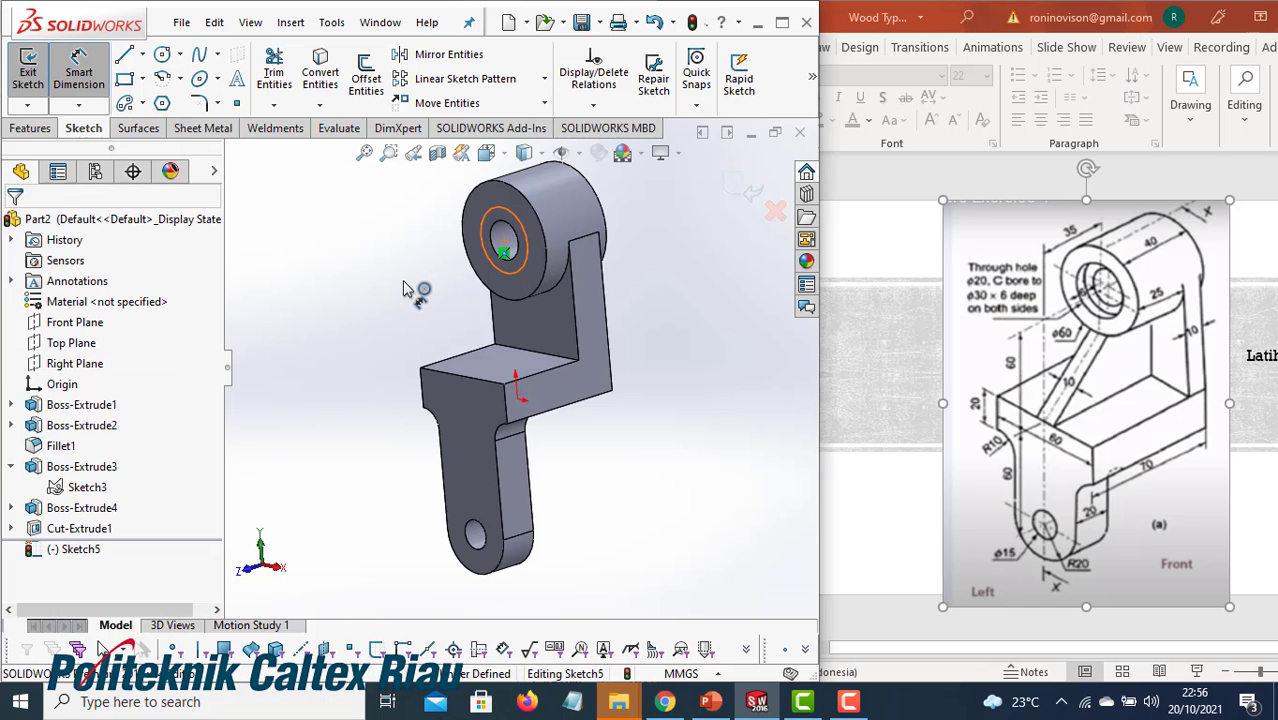
{"action": "left_click", "coordinate": [404, 287]}
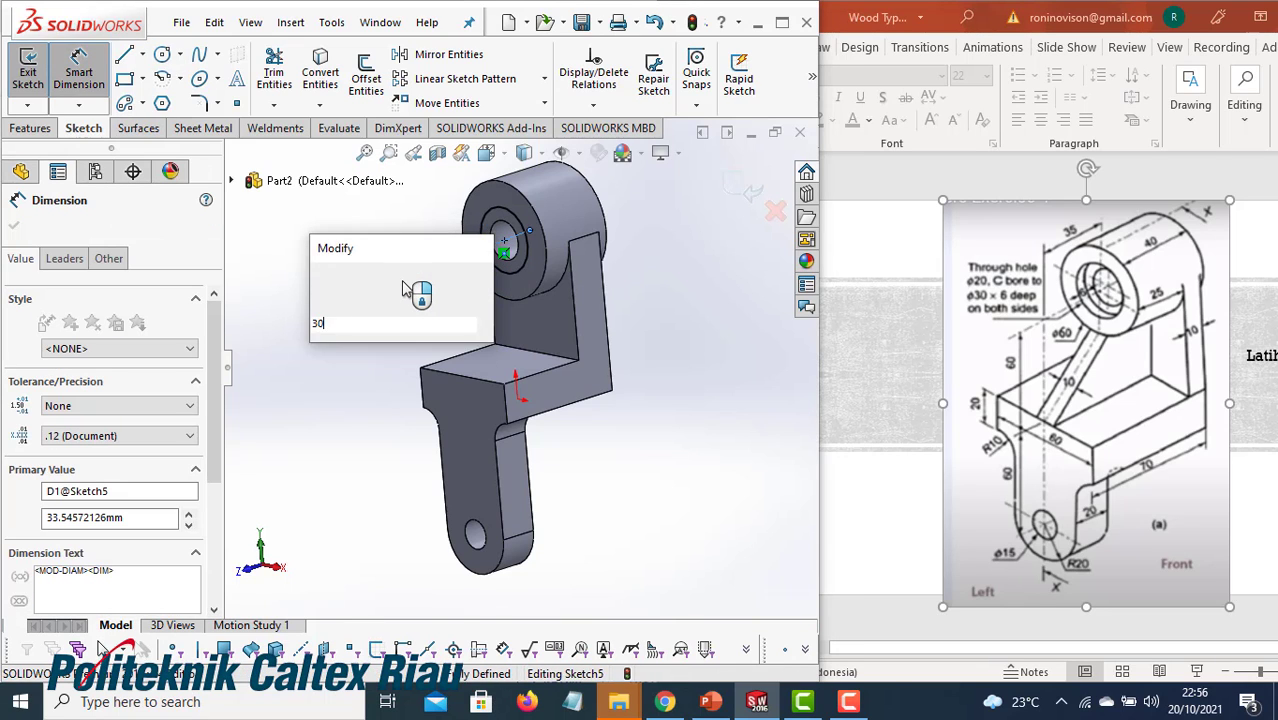
{"action": "key", "text": "Return"}
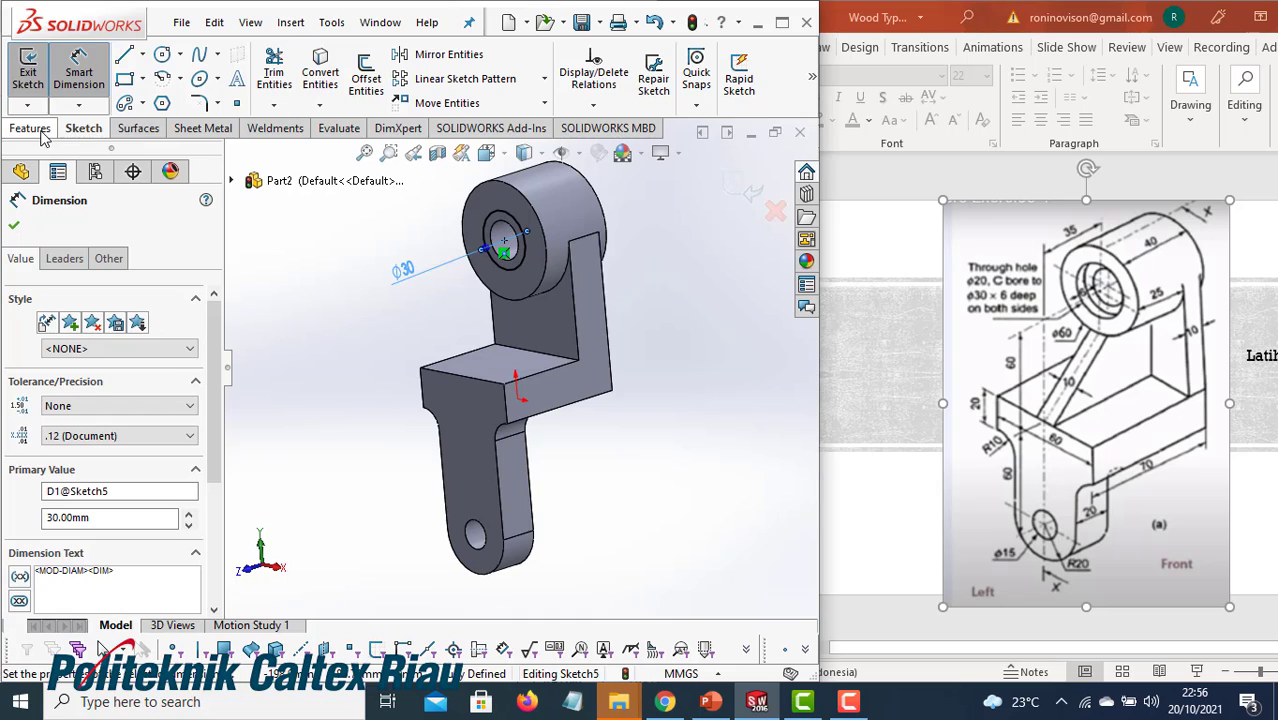
Cut the 30 mm circle into the cylinder with a blind Extruded Cut 6 mm deep
{"action": "left_click", "coordinate": [42, 132]}
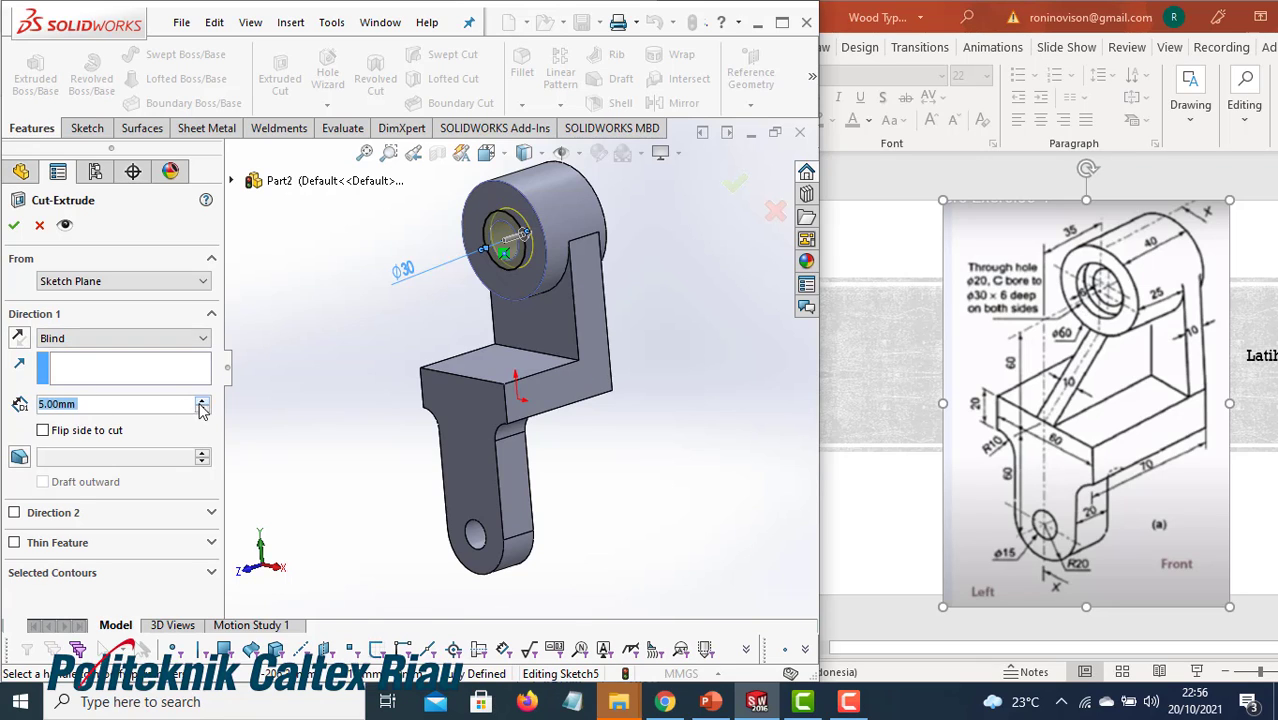
{"action": "type", "text": "6"}
{"action": "key", "text": "Return"}
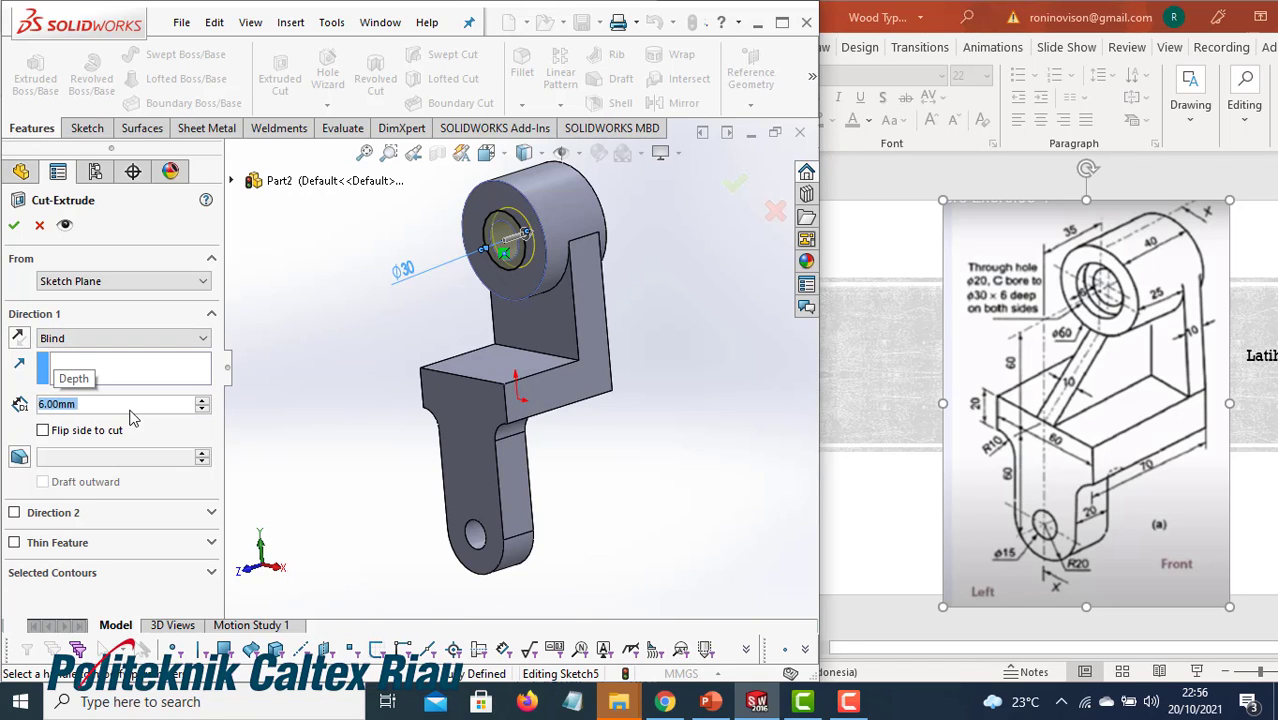
{"action": "left_click", "coordinate": [14, 226]}
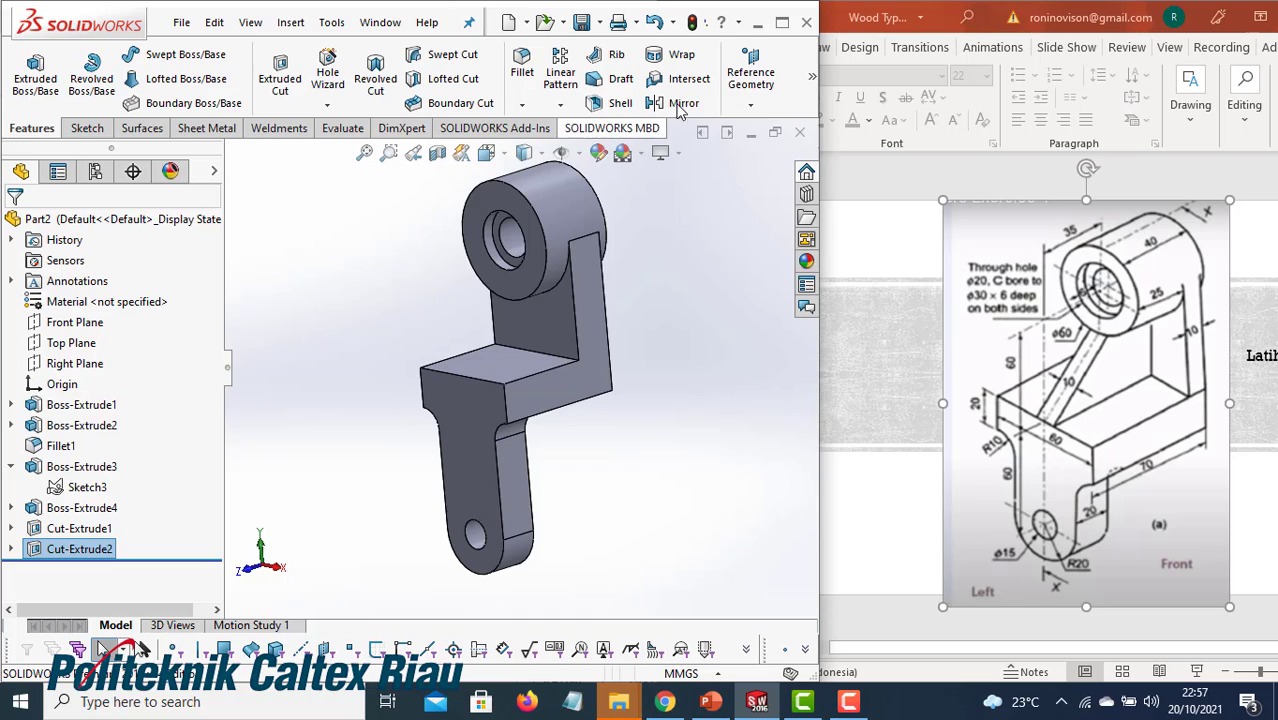
Create a reference plane offset 20 mm from the cylinder's front face, flipped to run through the middle of the cylinder
{"action": "left_click", "coordinate": [748, 105]}
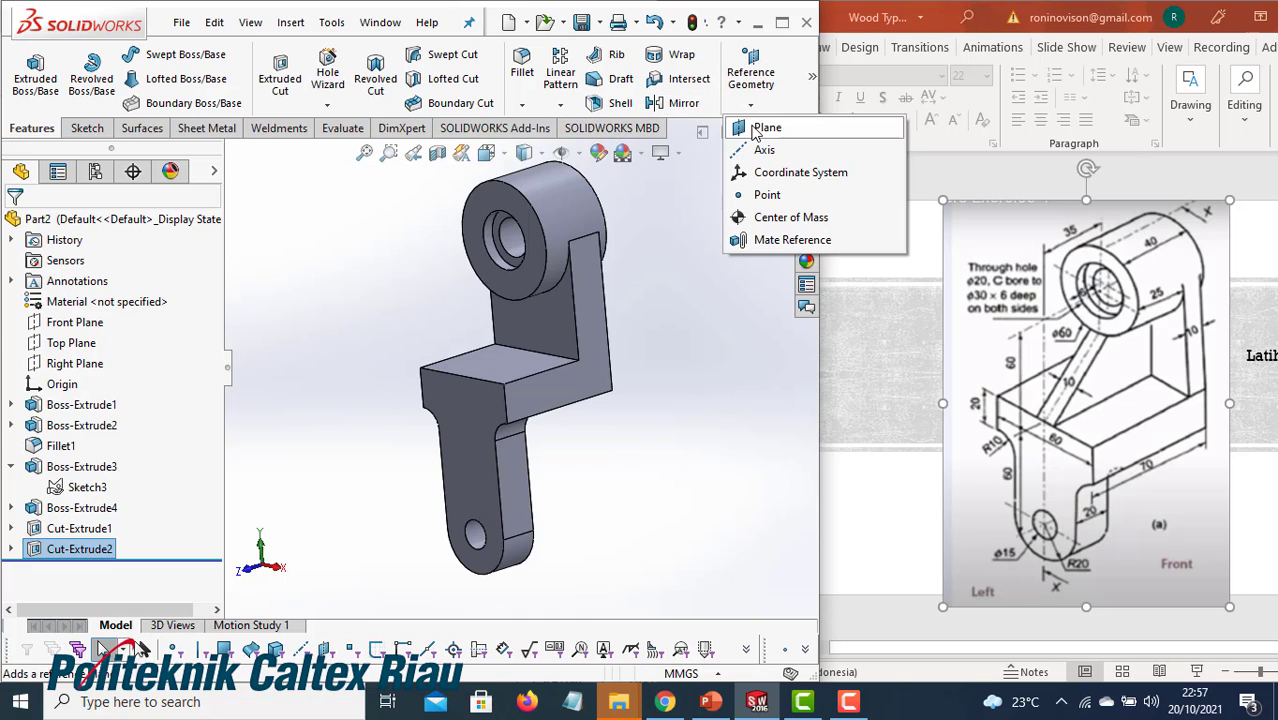
{"action": "left_click", "coordinate": [765, 128]}
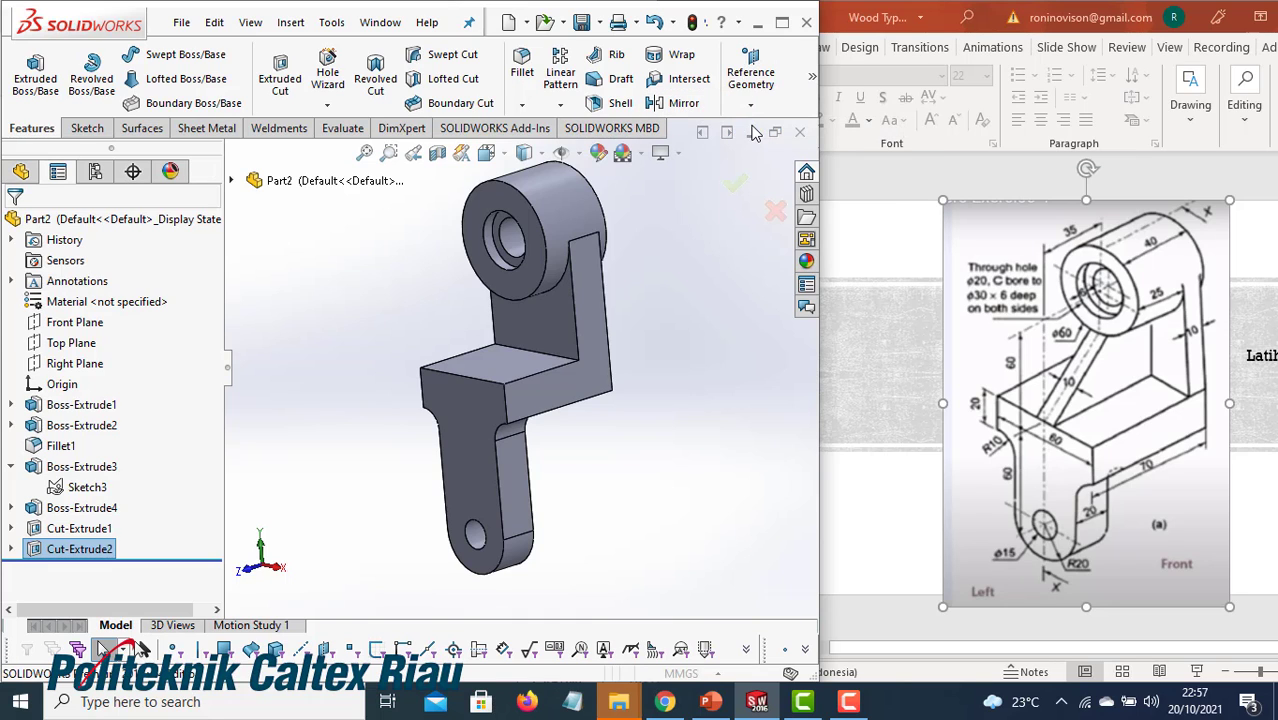
{"action": "left_click", "coordinate": [505, 222]}
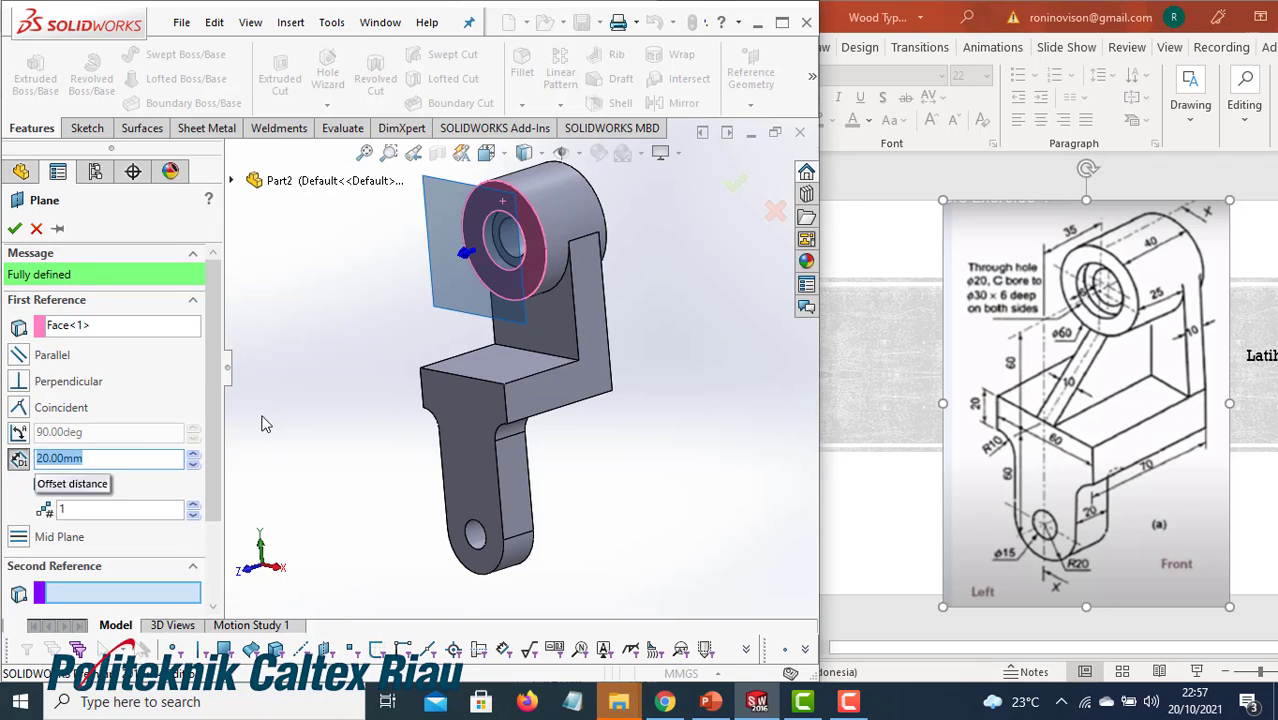
{"action": "middle_click_drag", "start_coordinate": [455, 390], "coordinate": [384, 346]}
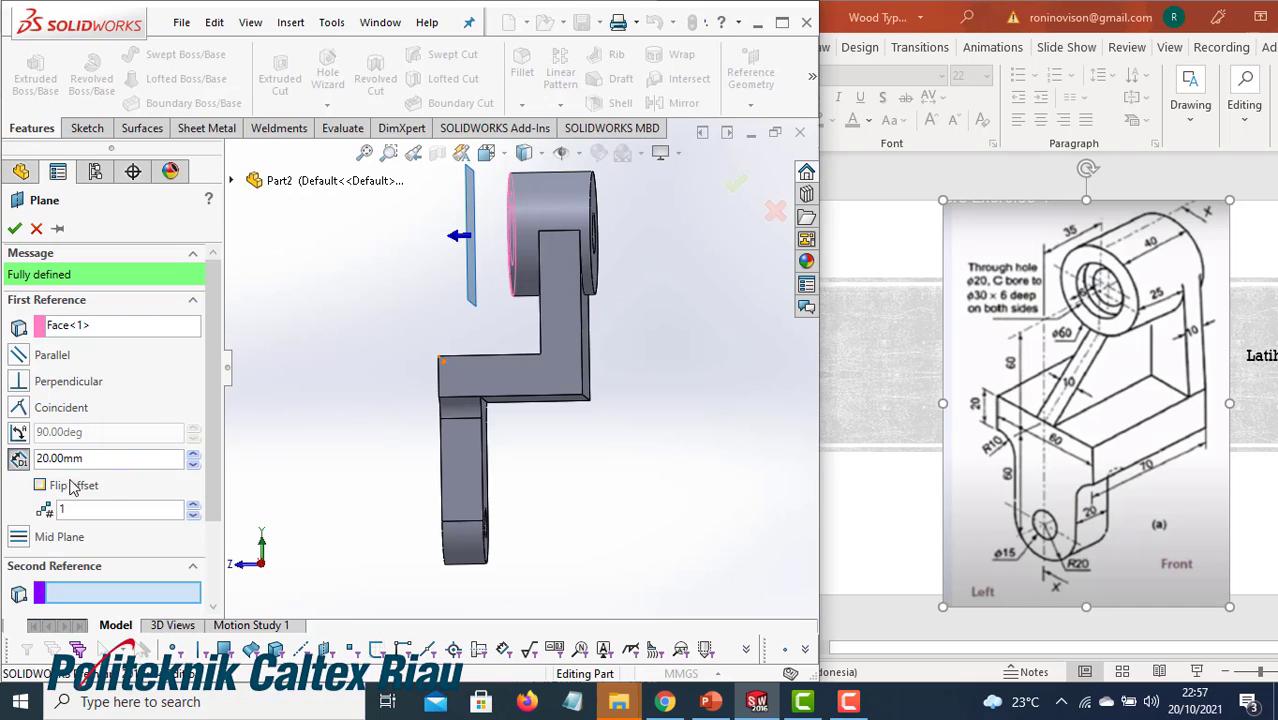
{"action": "left_click", "coordinate": [40, 485]}
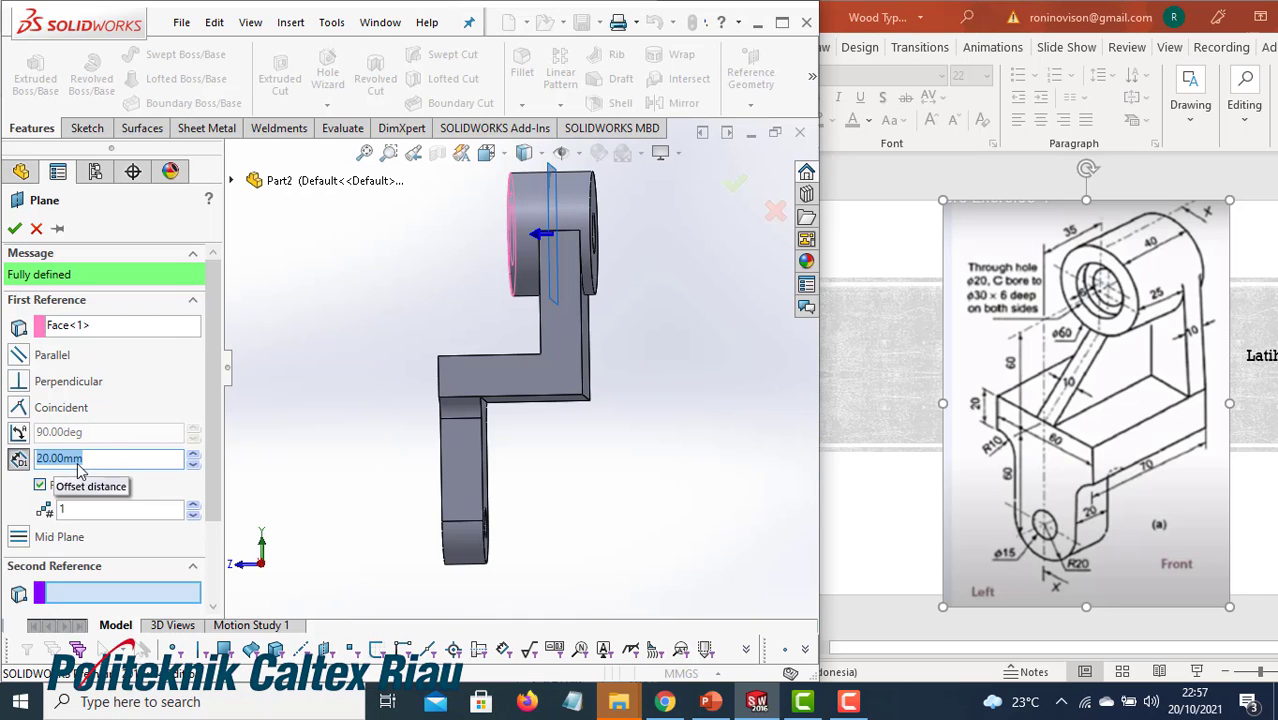
{"action": "left_click", "coordinate": [14, 229]}
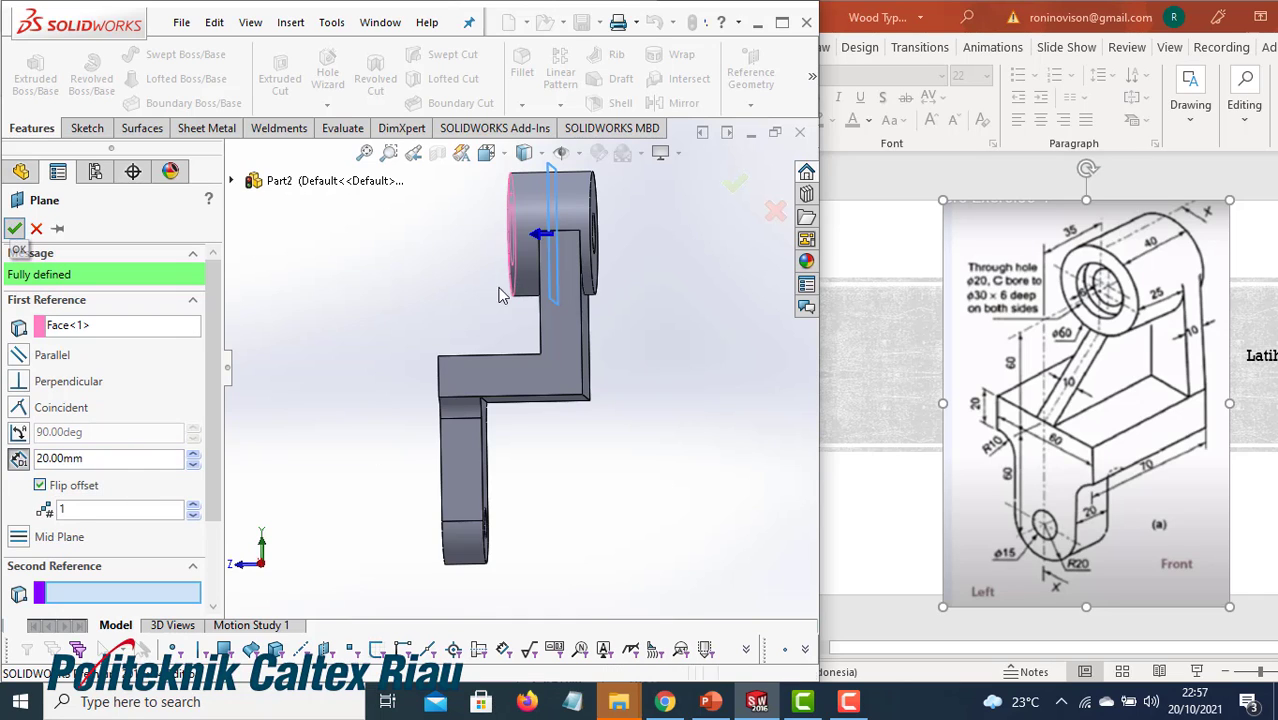
Mirror the counterbore cut about the cylinder's mid-plane to the back face
{"action": "scroll", "coordinate": [487, 262], "scroll_direction": "down", "scroll_amount": 3}
{"action": "middle_click_drag", "start_coordinate": [504, 286], "coordinate": [546, 298]}
{"action": "left_click", "coordinate": [665, 104]}
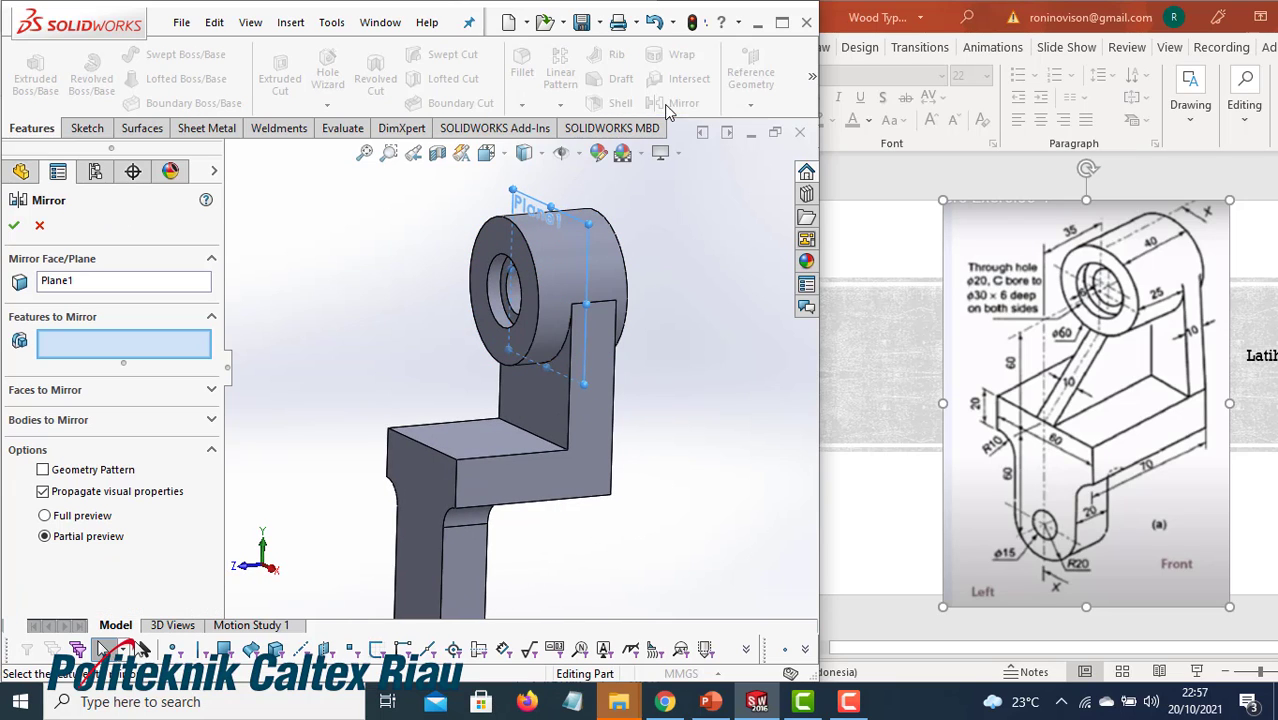
{"action": "left_click", "coordinate": [231, 181]}
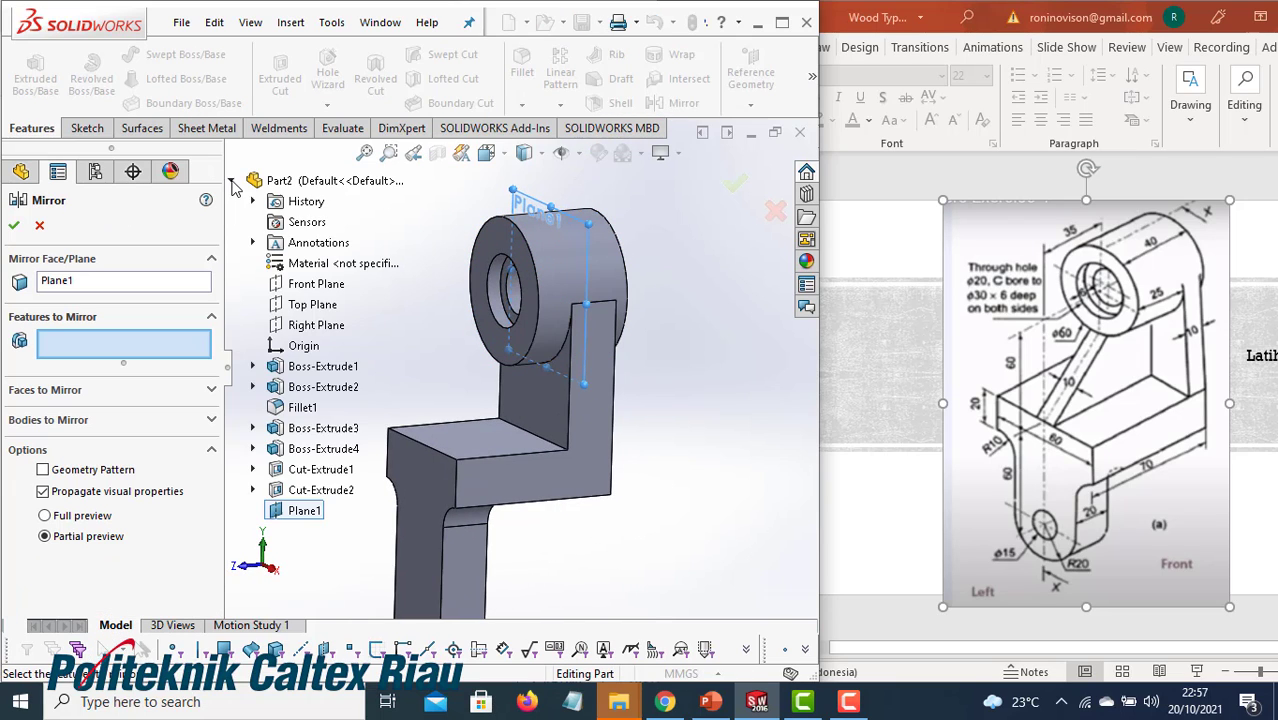
{"action": "left_click", "coordinate": [305, 490]}
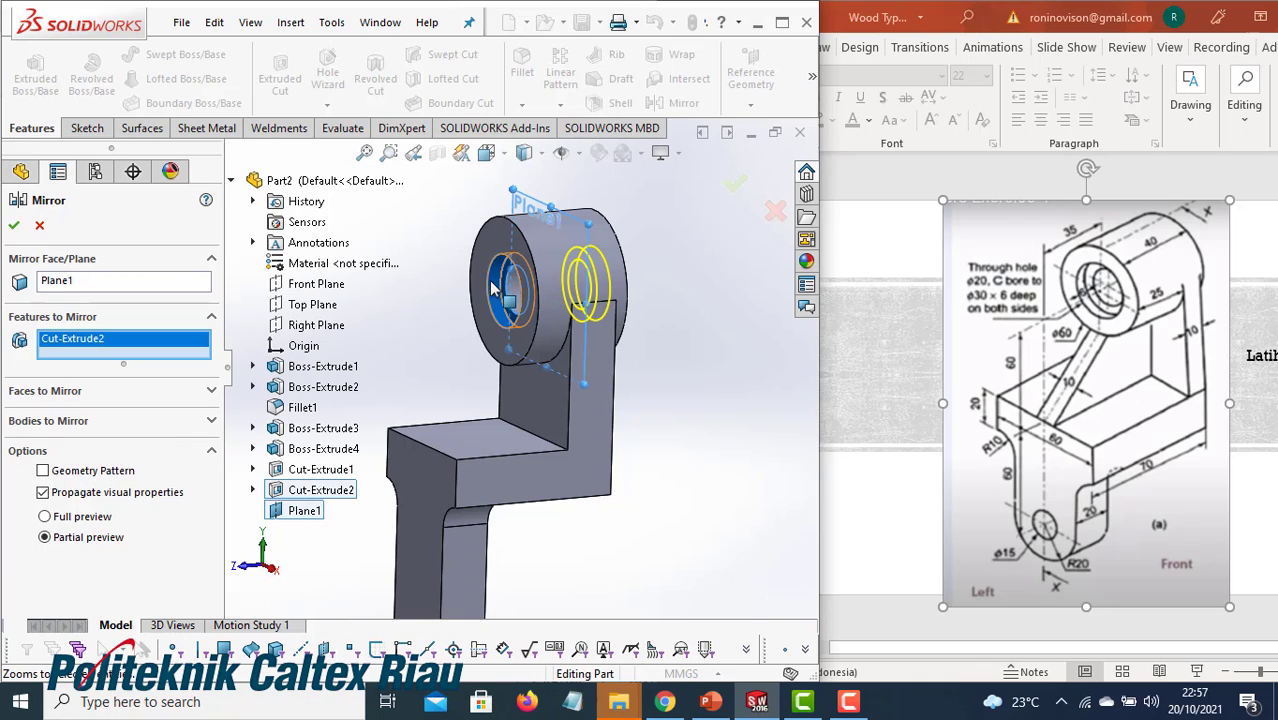
{"action": "middle_click_drag", "start_coordinate": [500, 290], "coordinate": [442, 278]}
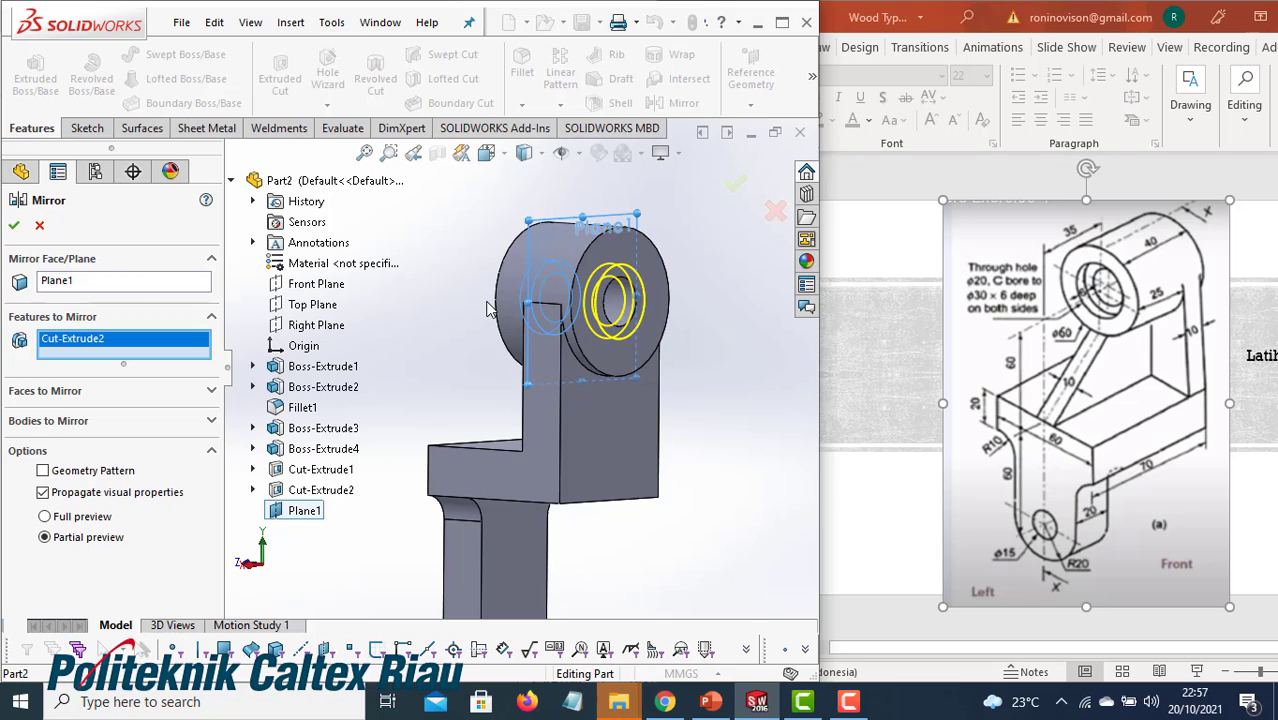
{"action": "left_click", "coordinate": [14, 226]}
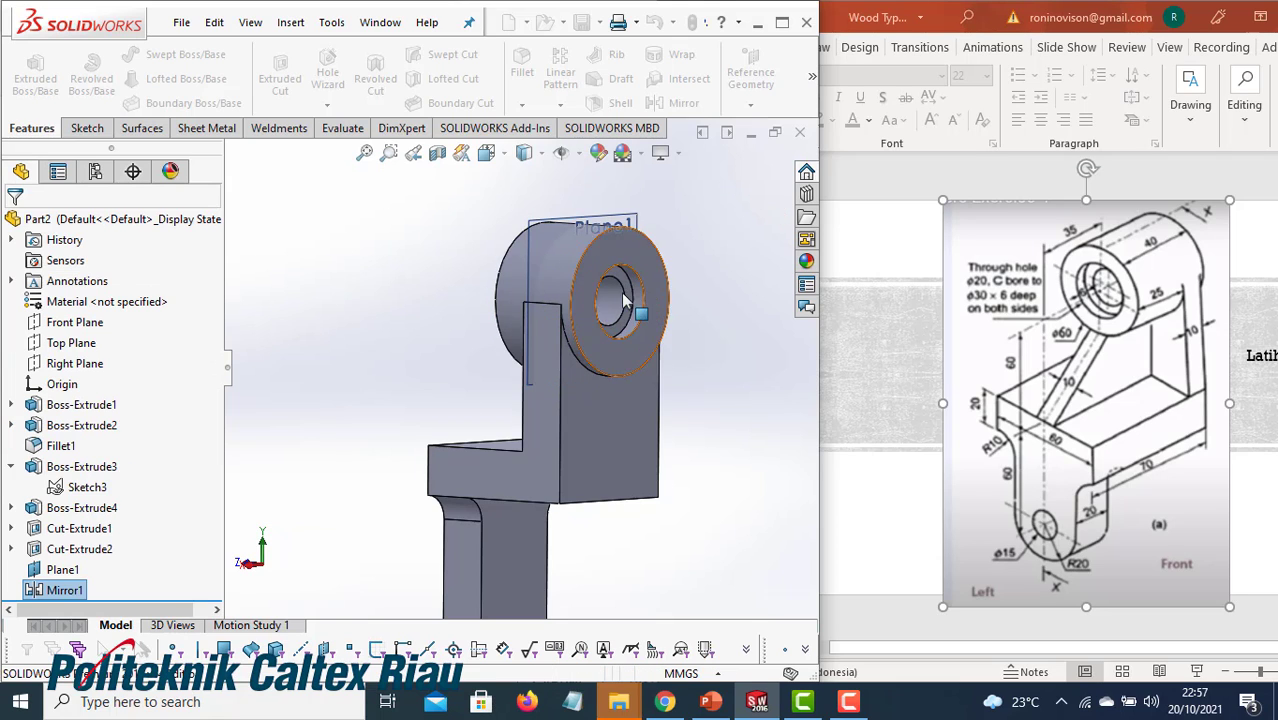
Check the mirrored counterbore on the cylinder's back and hide the offset reference plane
{"action": "left_click", "coordinate": [600, 330]}
{"action": "middle_click_drag", "start_coordinate": [600, 330], "coordinate": [571, 277]}
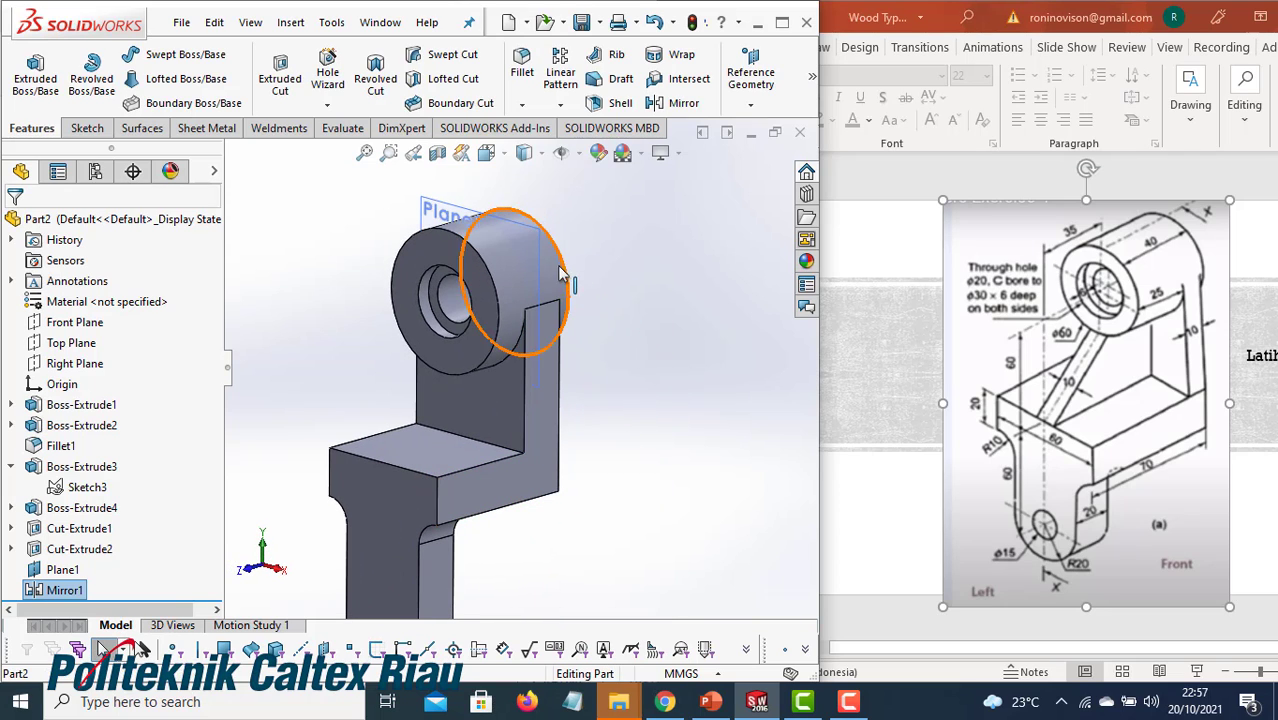
{"action": "left_click", "coordinate": [436, 208]}
{"action": "right_click", "coordinate": [436, 207]}
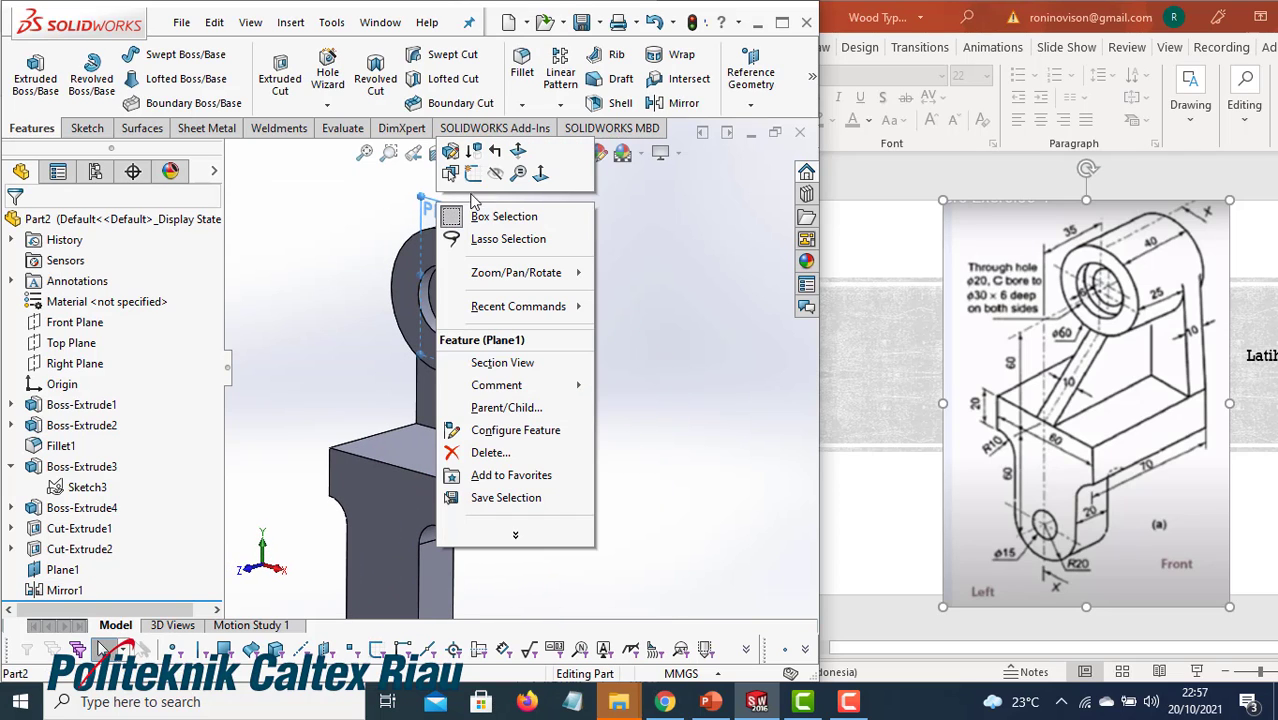
{"action": "left_click", "coordinate": [497, 175]}
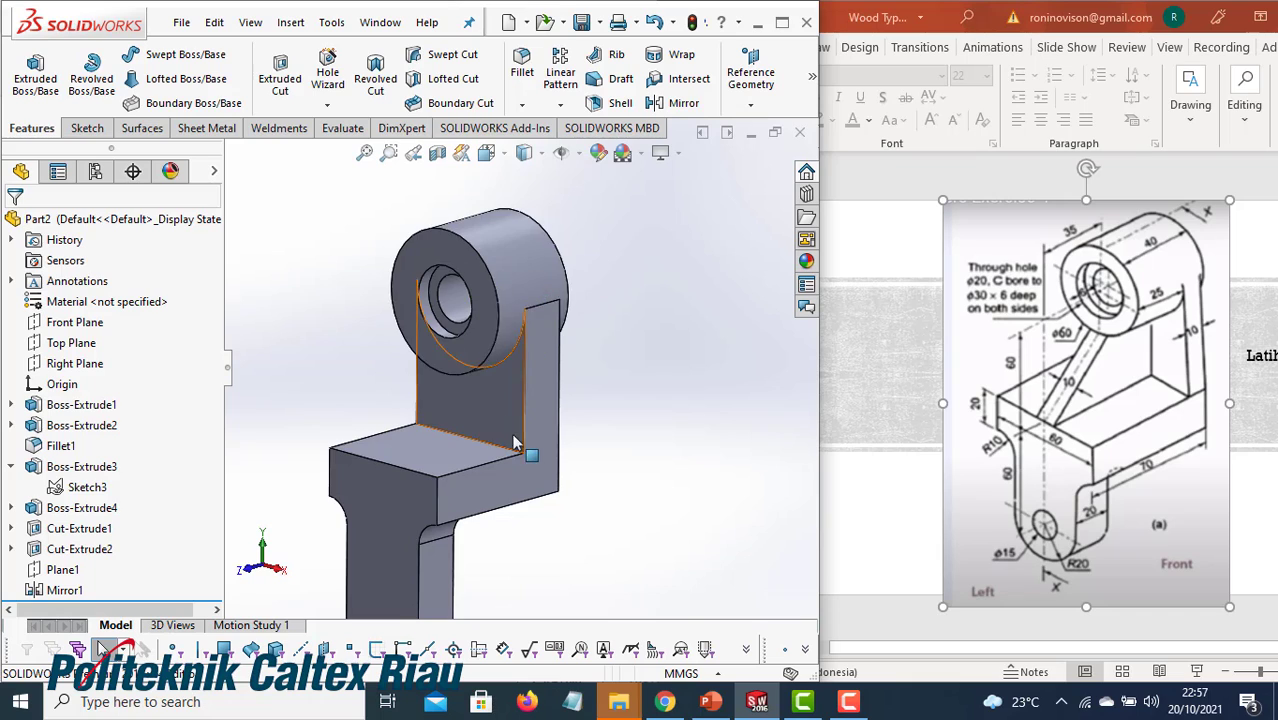
Start a sketch on the Right Plane and orient the view normal to it
{"action": "middle_click_drag", "start_coordinate": [520, 440], "coordinate": [513, 450]}
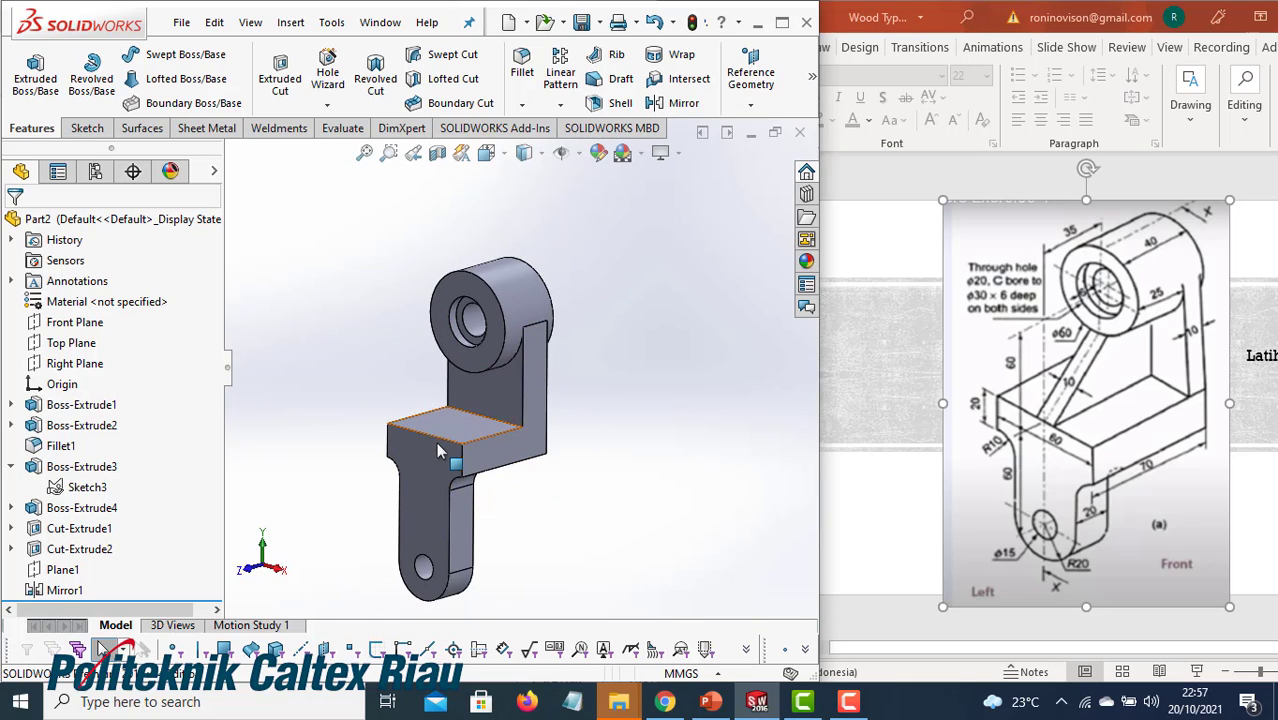
{"action": "left_click", "coordinate": [75, 367]}
{"action": "middle_click_drag", "start_coordinate": [312, 430], "coordinate": [360, 405]}
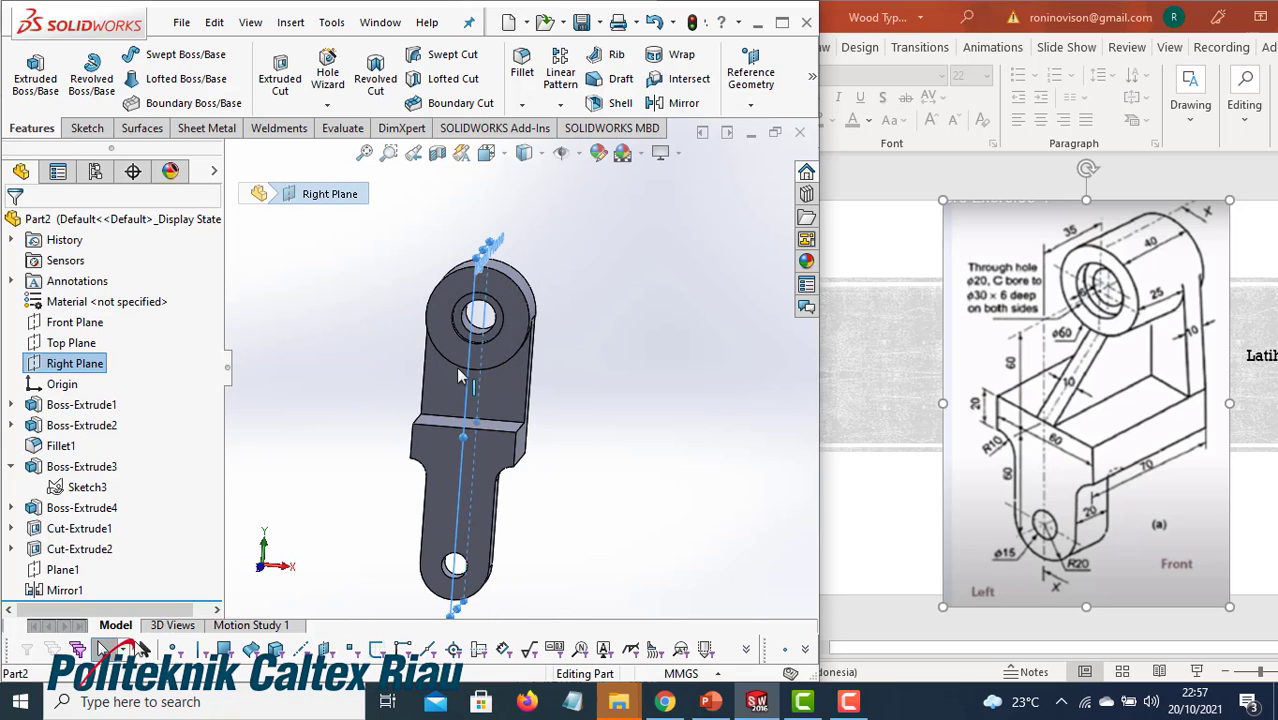
{"action": "middle_click_drag", "start_coordinate": [400, 450], "coordinate": [326, 416]}
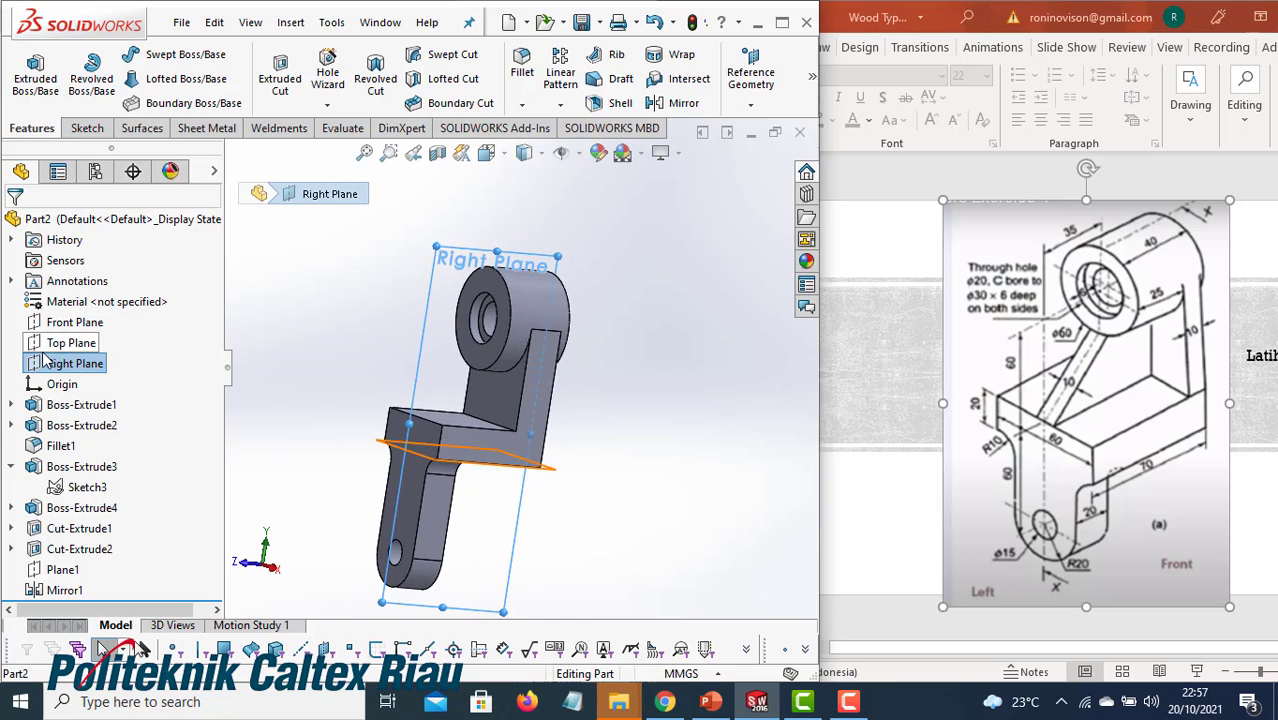
{"action": "left_click", "coordinate": [56, 366]}
{"action": "left_click", "coordinate": [62, 363]}
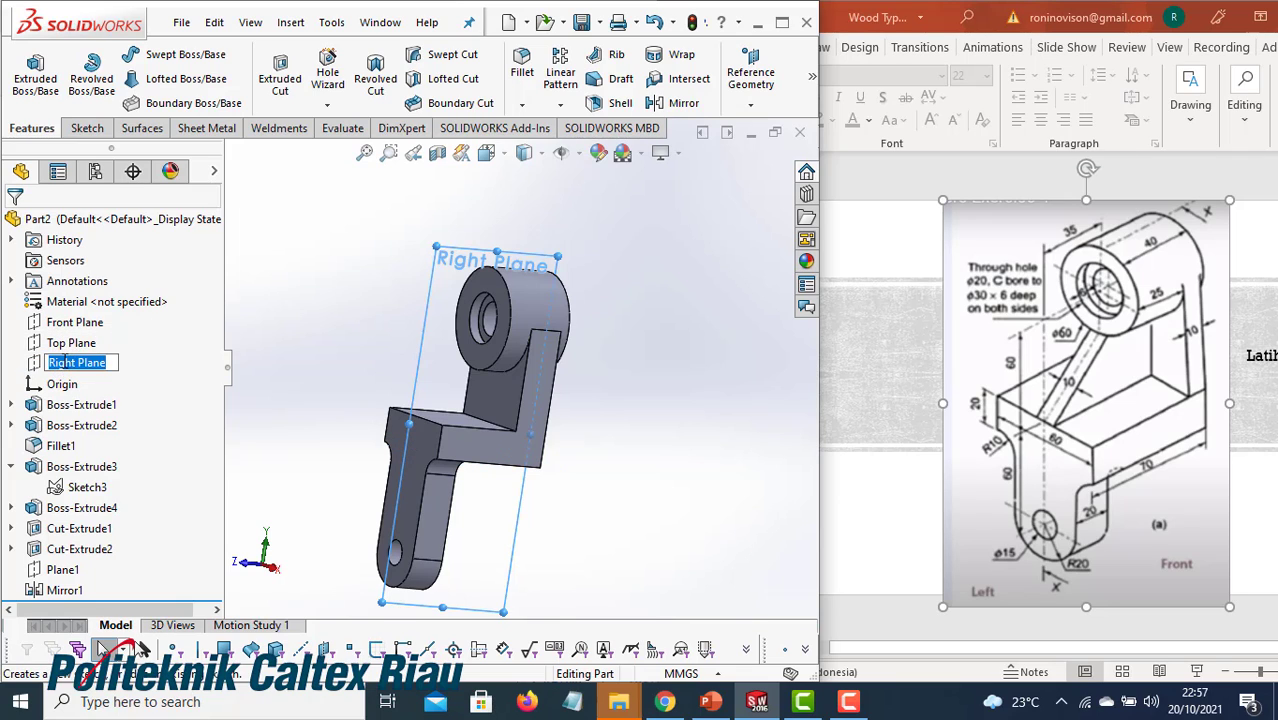
{"action": "left_click", "coordinate": [177, 369]}
{"action": "left_click", "coordinate": [92, 364]}
{"action": "left_click", "coordinate": [107, 343]}
{"action": "right_click", "coordinate": [99, 366]}
{"action": "left_click", "coordinate": [116, 348]}
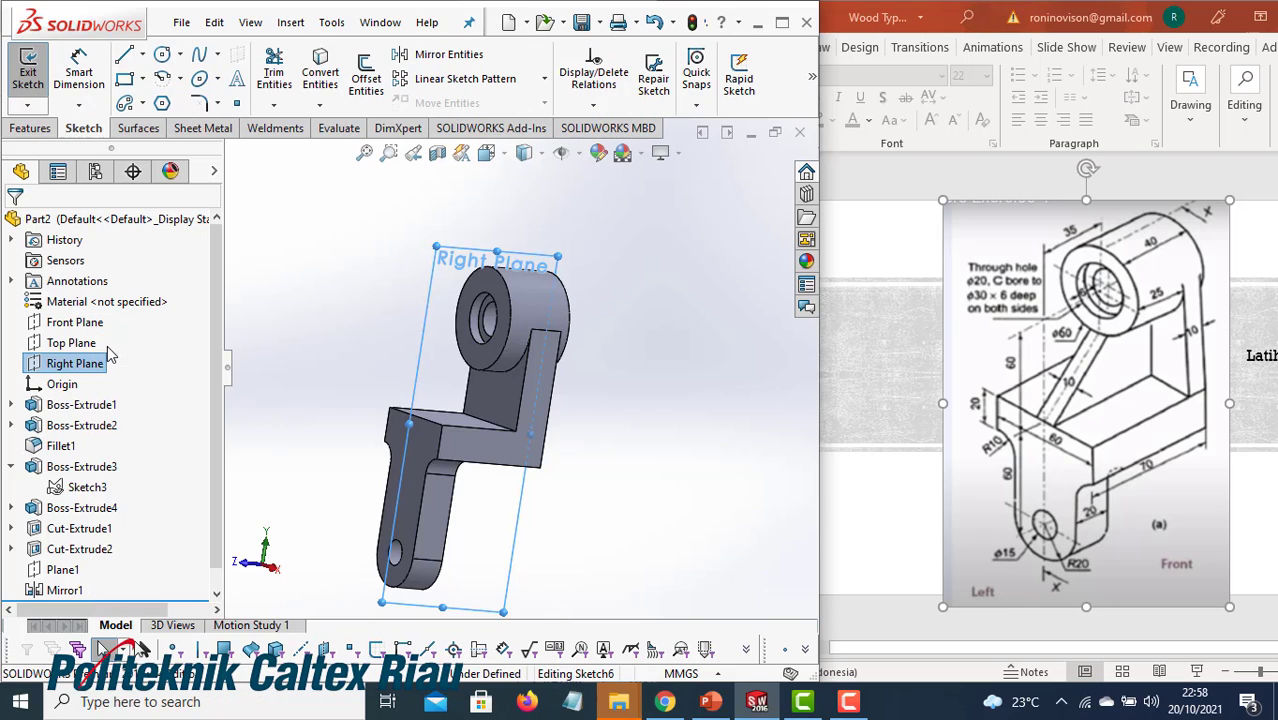
{"action": "key", "text": "space"}
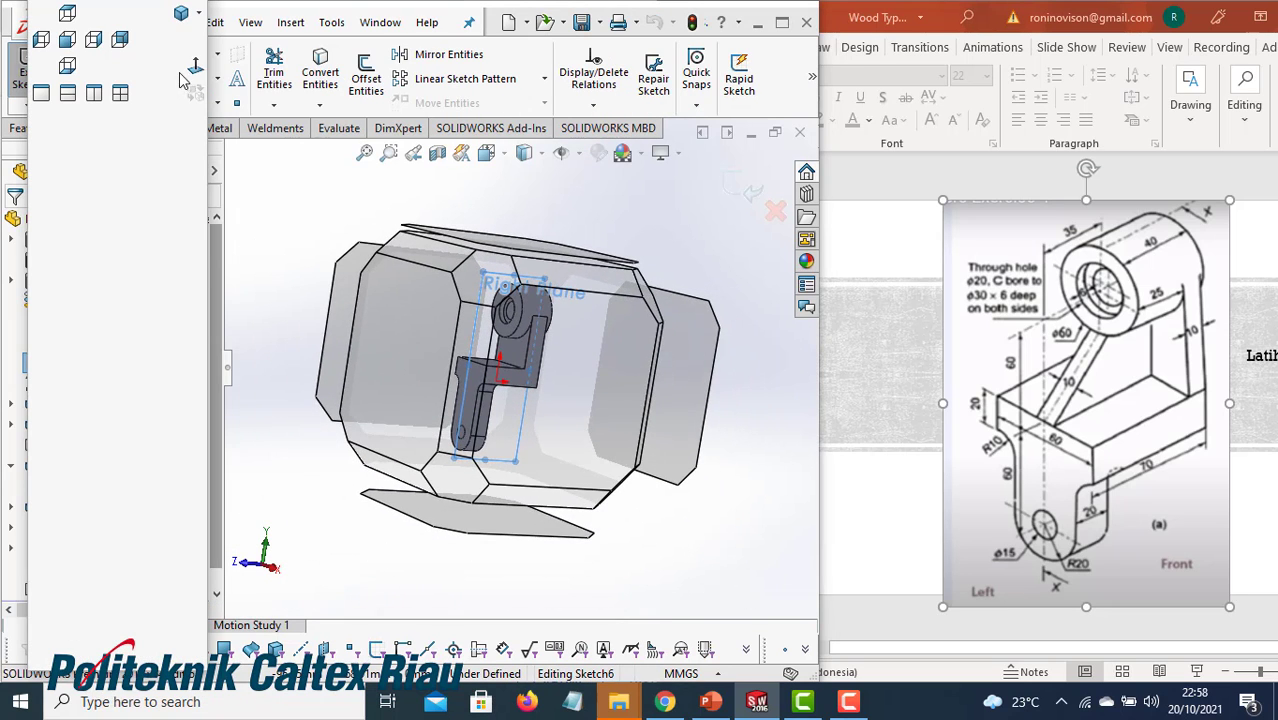
{"action": "left_click", "coordinate": [194, 72]}
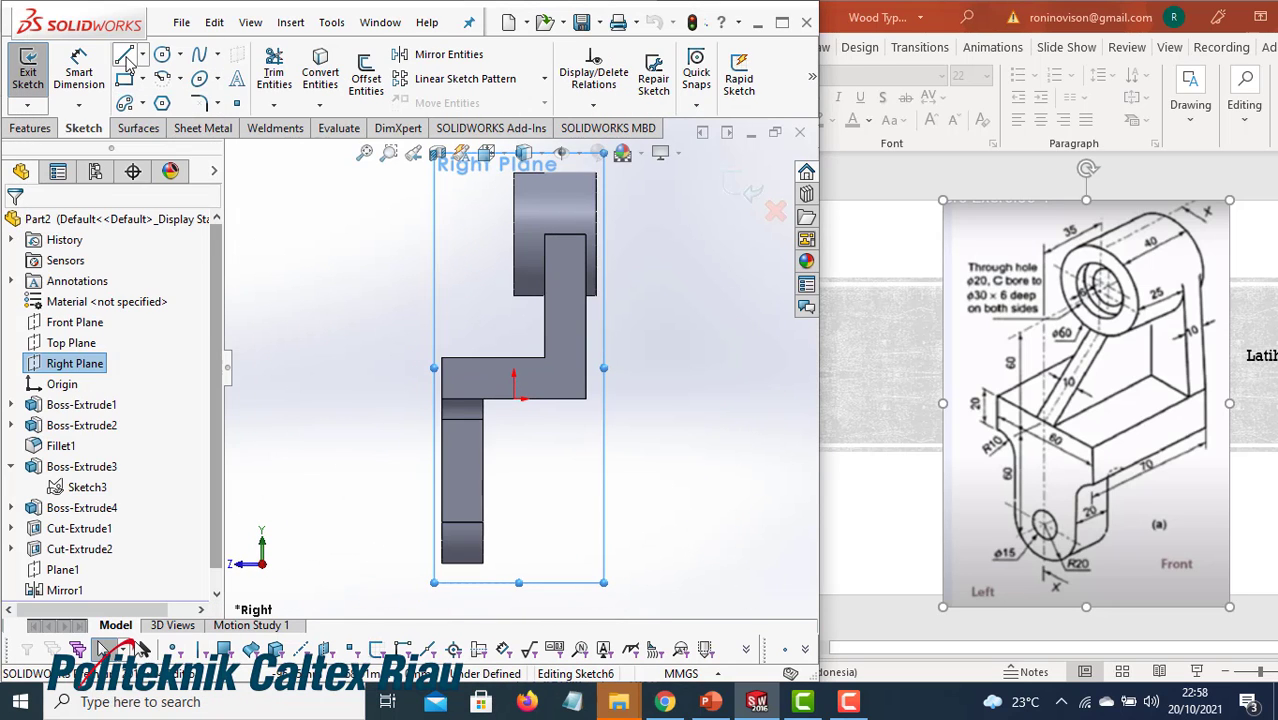
Sketch a line from the horizontal block's upper front corner to the cylinder's lower front corner and exit the sketch
{"action": "left_click", "coordinate": [442, 358]}
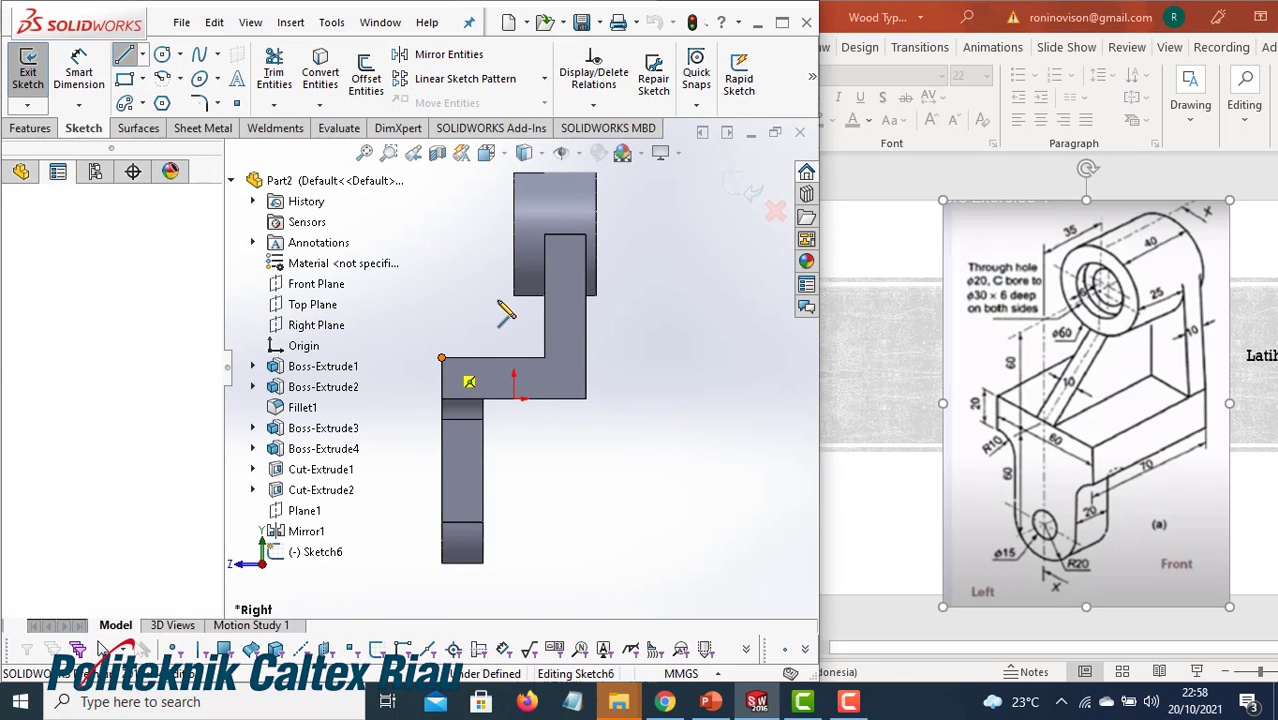
{"action": "left_click", "coordinate": [513, 297]}
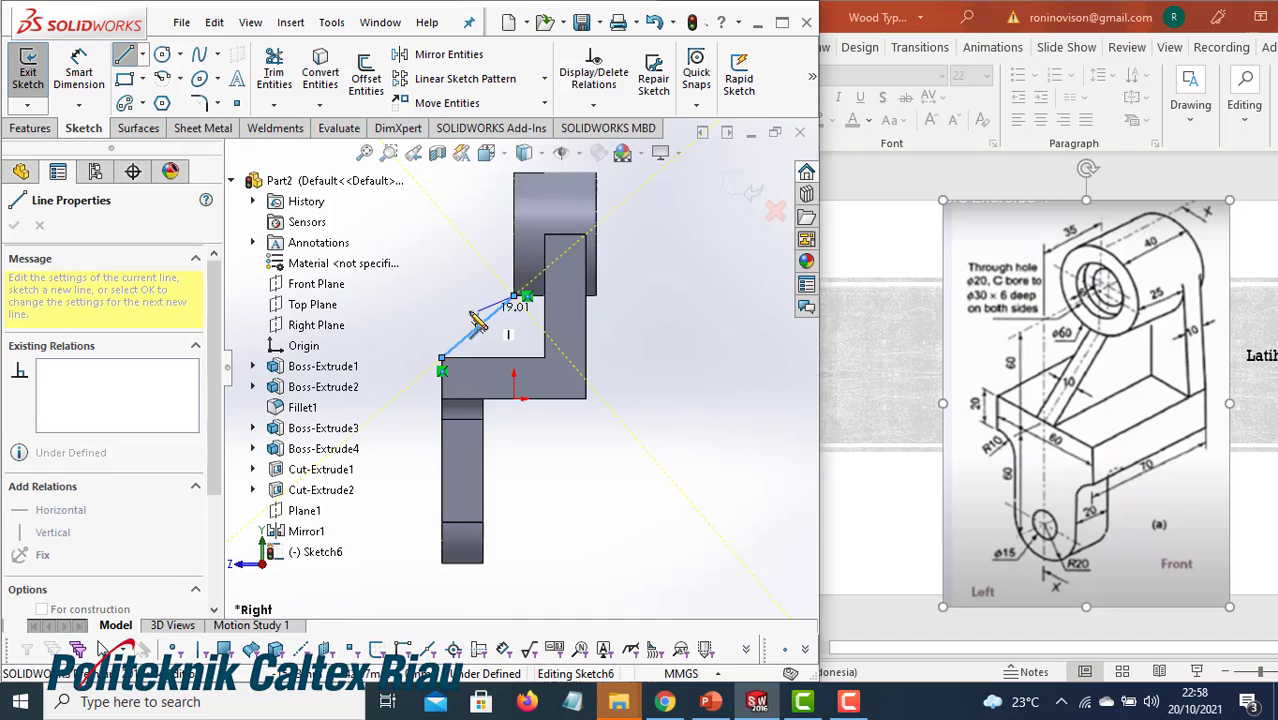
{"action": "left_click", "coordinate": [748, 196]}
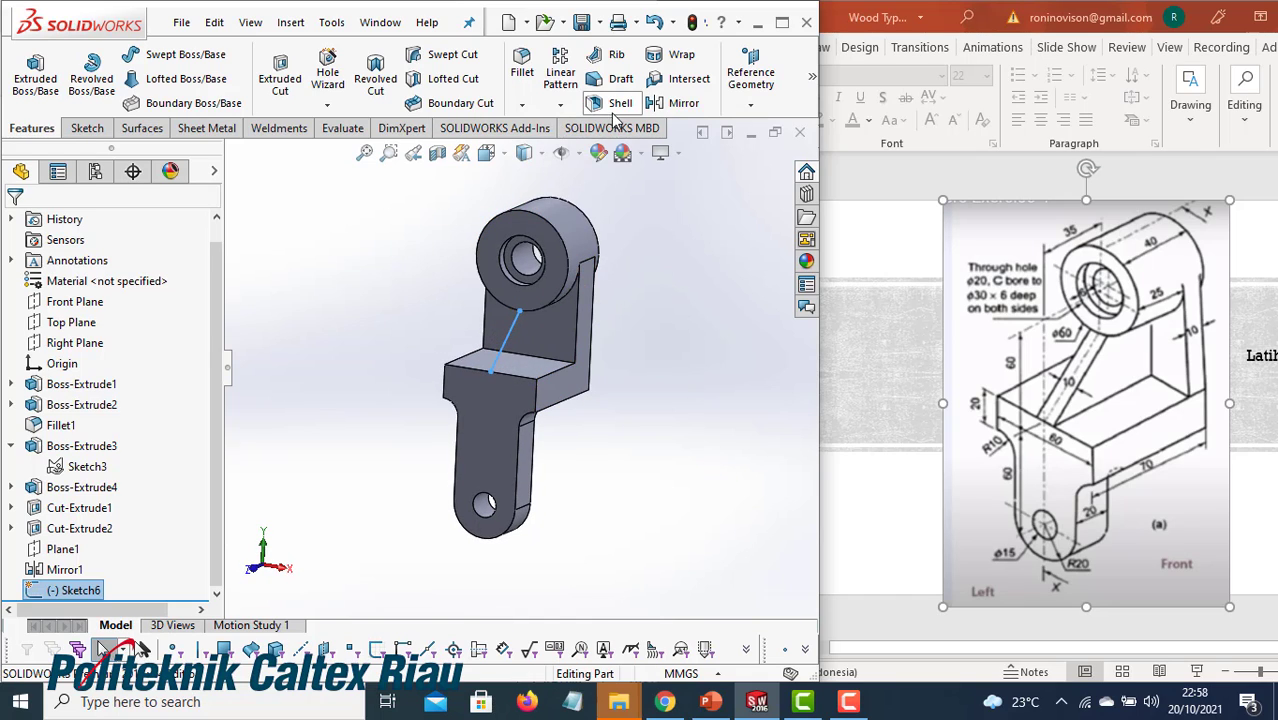
Create a 10 mm thick, both-sided rib from the slanted sketch line between block and cylinder, and show the part in isometric view
{"action": "left_click", "coordinate": [613, 58]}
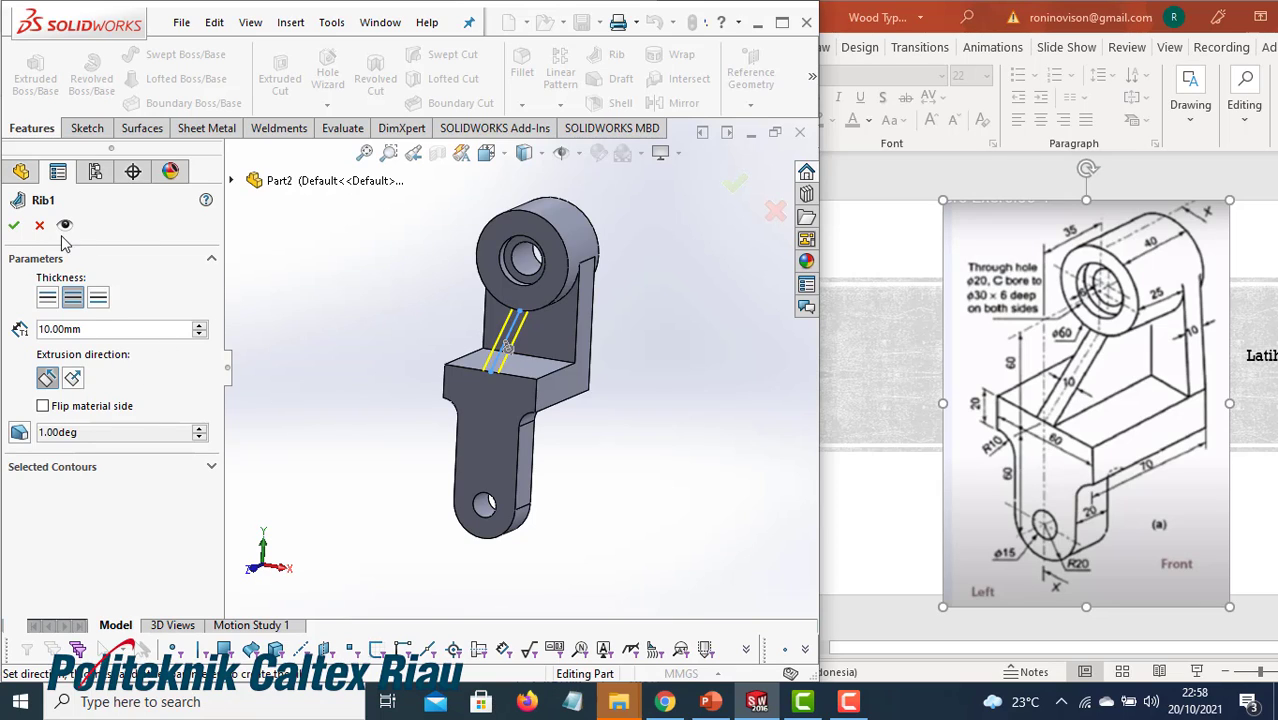
{"action": "left_click", "coordinate": [14, 229]}
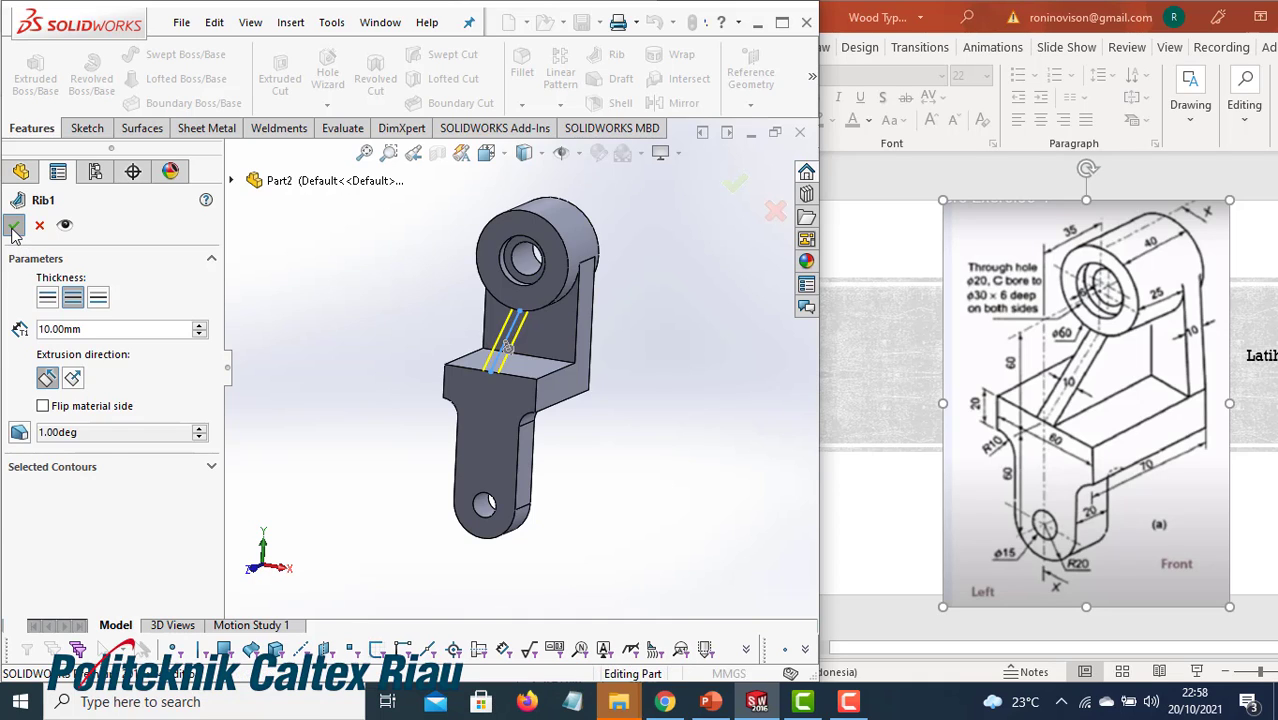
{"action": "scroll", "coordinate": [456, 363], "scroll_direction": "up", "scroll_amount": 1}
{"action": "middle_click_drag", "start_coordinate": [492, 390], "coordinate": [460, 347]}
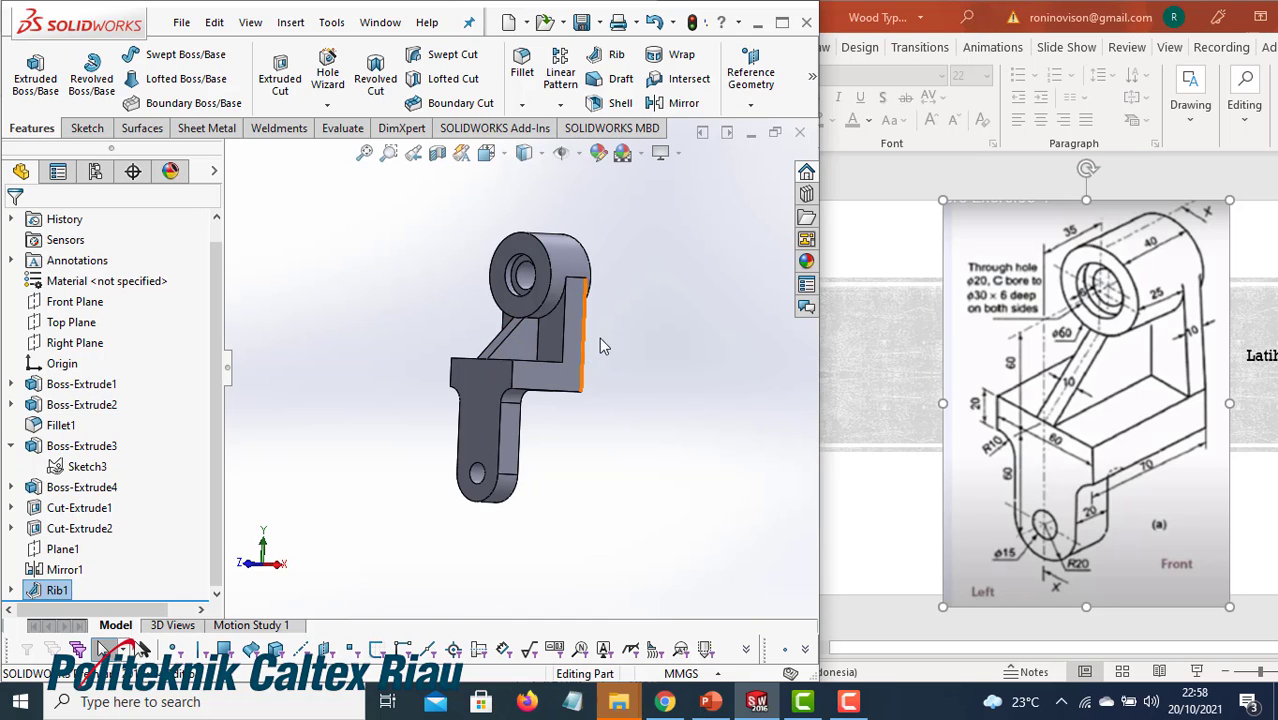
{"action": "middle_click_drag", "start_coordinate": [497, 367], "coordinate": [526, 352]}
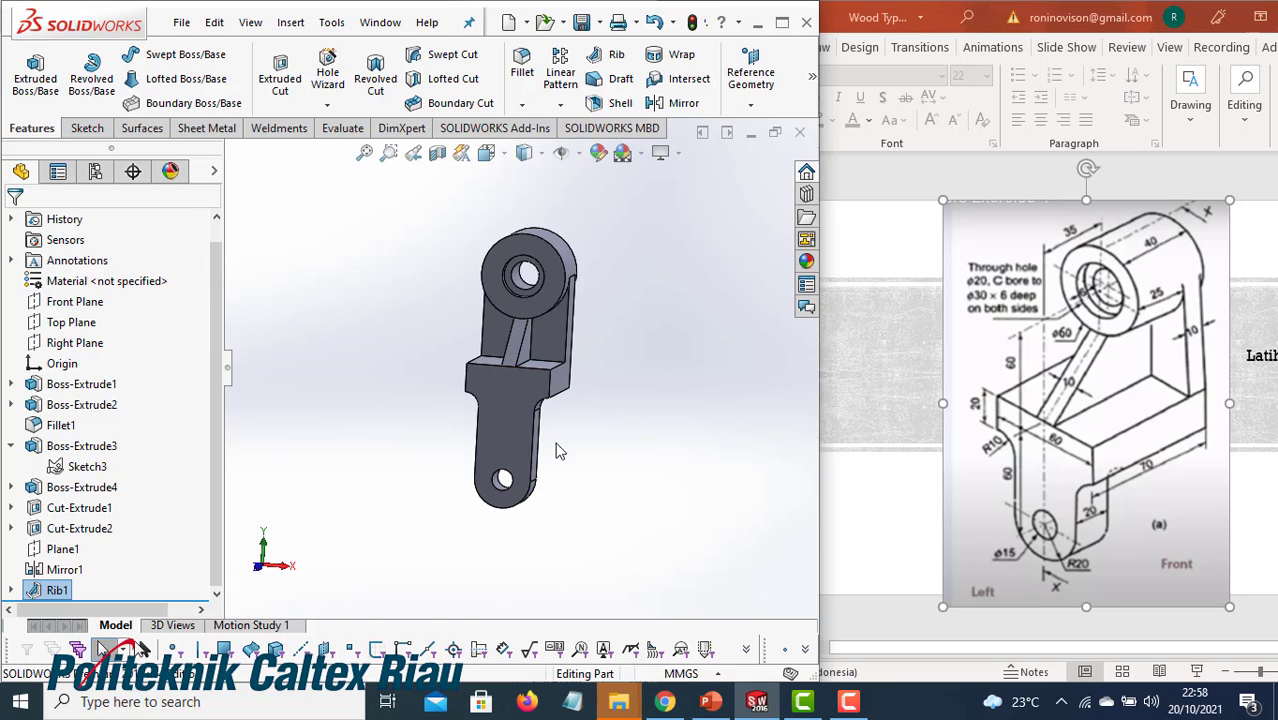
{"action": "key", "text": "space"}
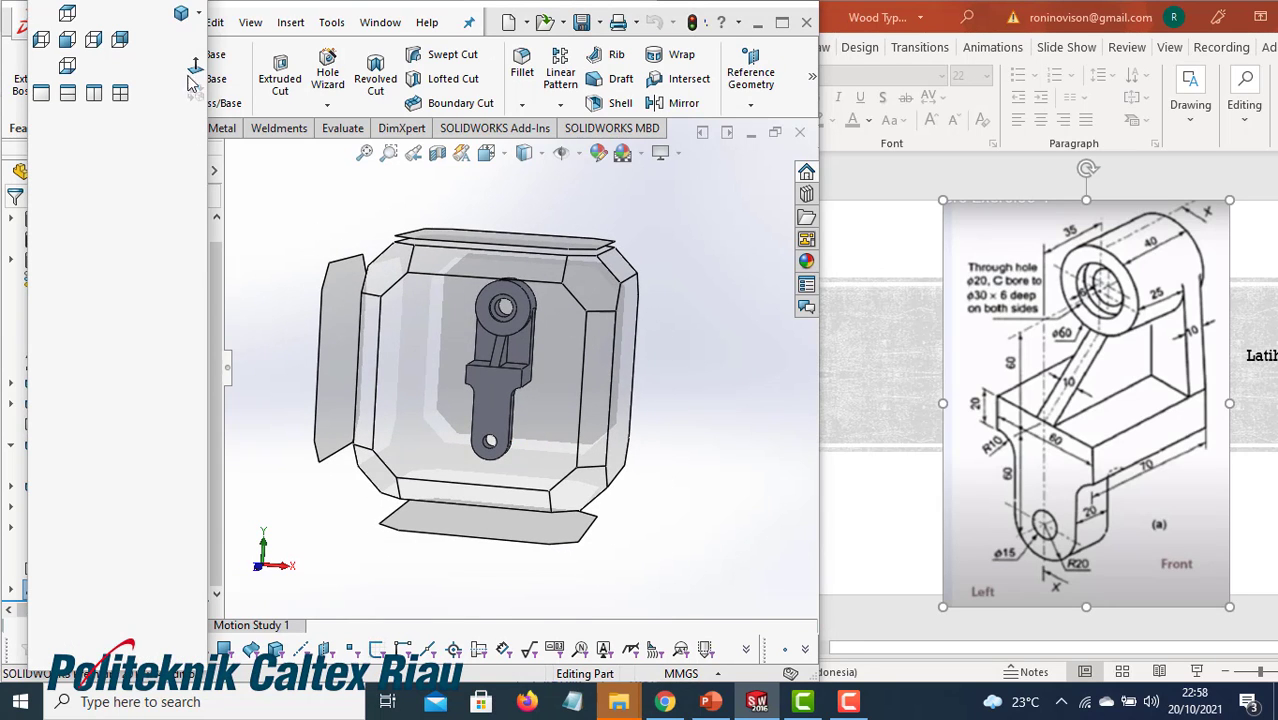
{"action": "left_click", "coordinate": [181, 16]}
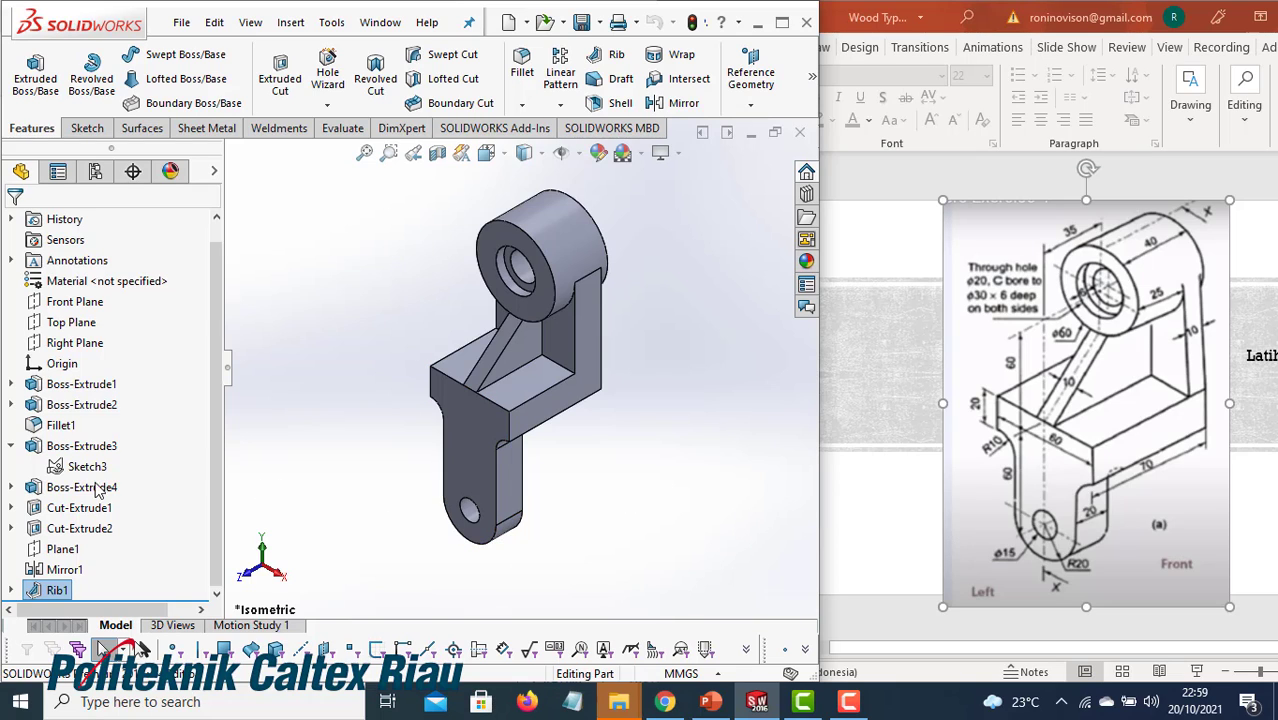
Open the profile sketch of the lower hanging arm (Sketch2 under Boss-Extrude2) for editing
{"action": "left_click", "coordinate": [47, 405]}
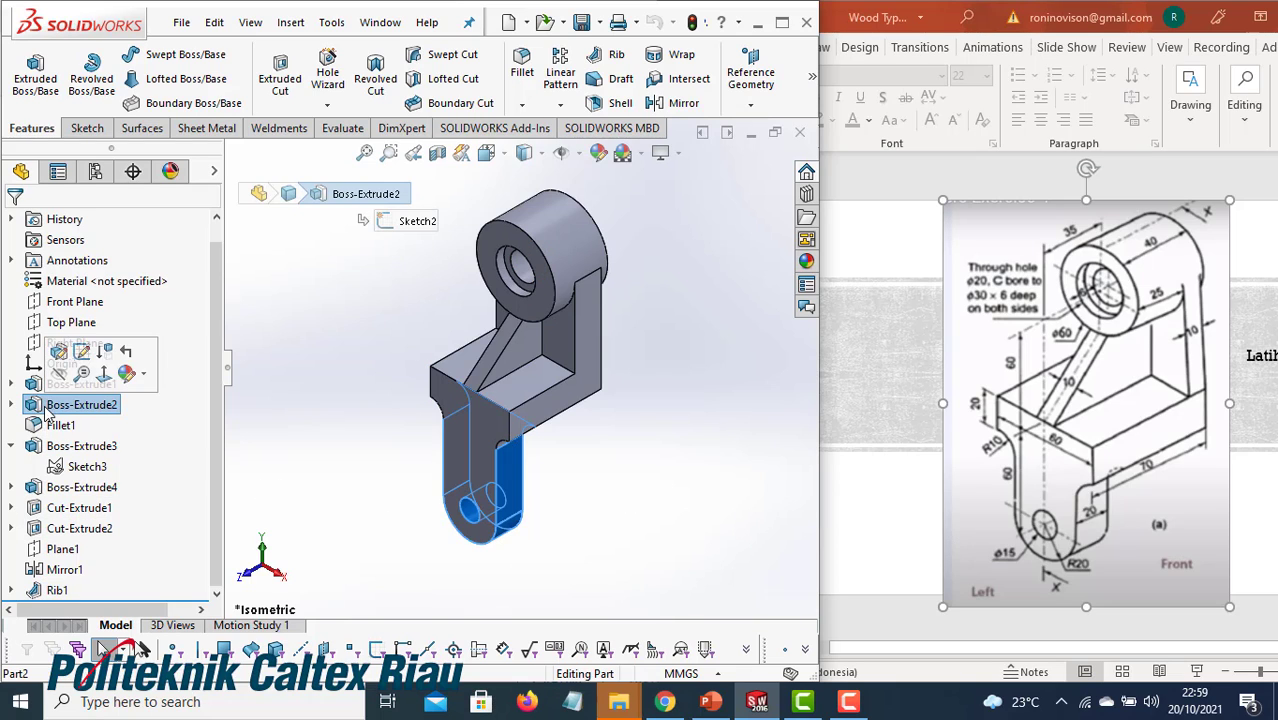
{"action": "left_click", "coordinate": [11, 404]}
{"action": "left_click", "coordinate": [72, 428]}
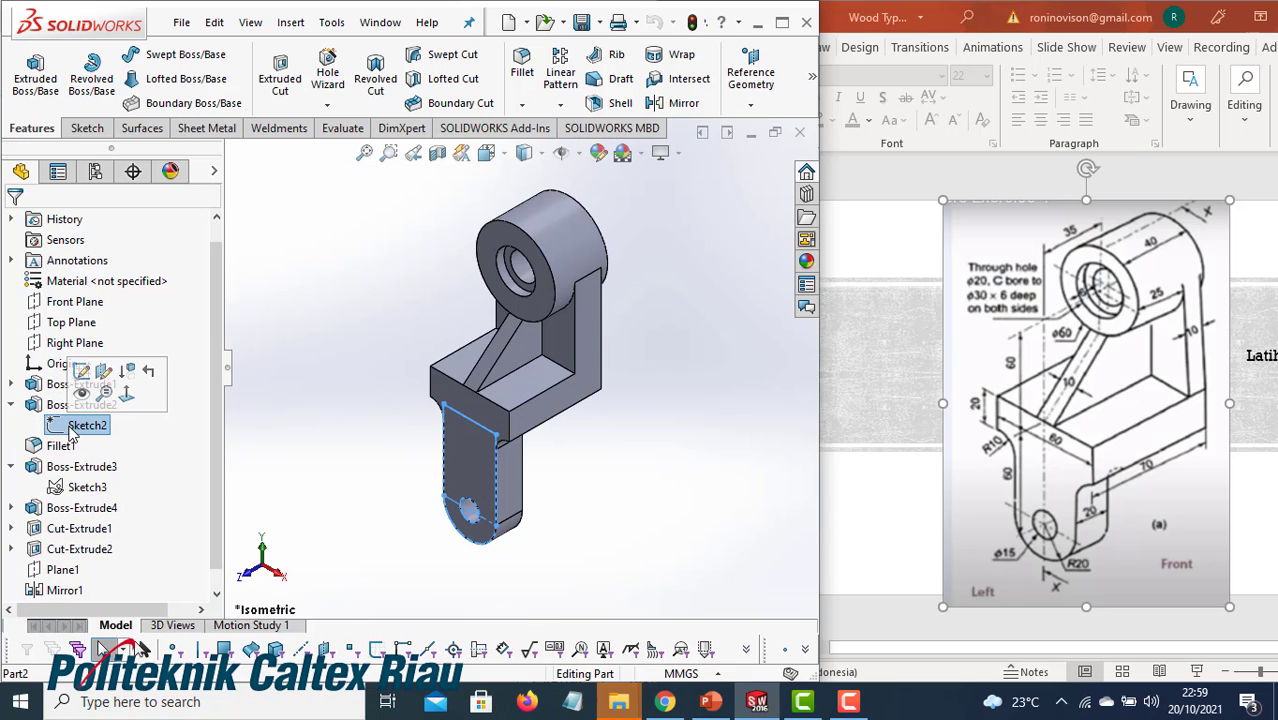
{"action": "right_click", "coordinate": [72, 428]}
{"action": "left_click", "coordinate": [93, 374]}
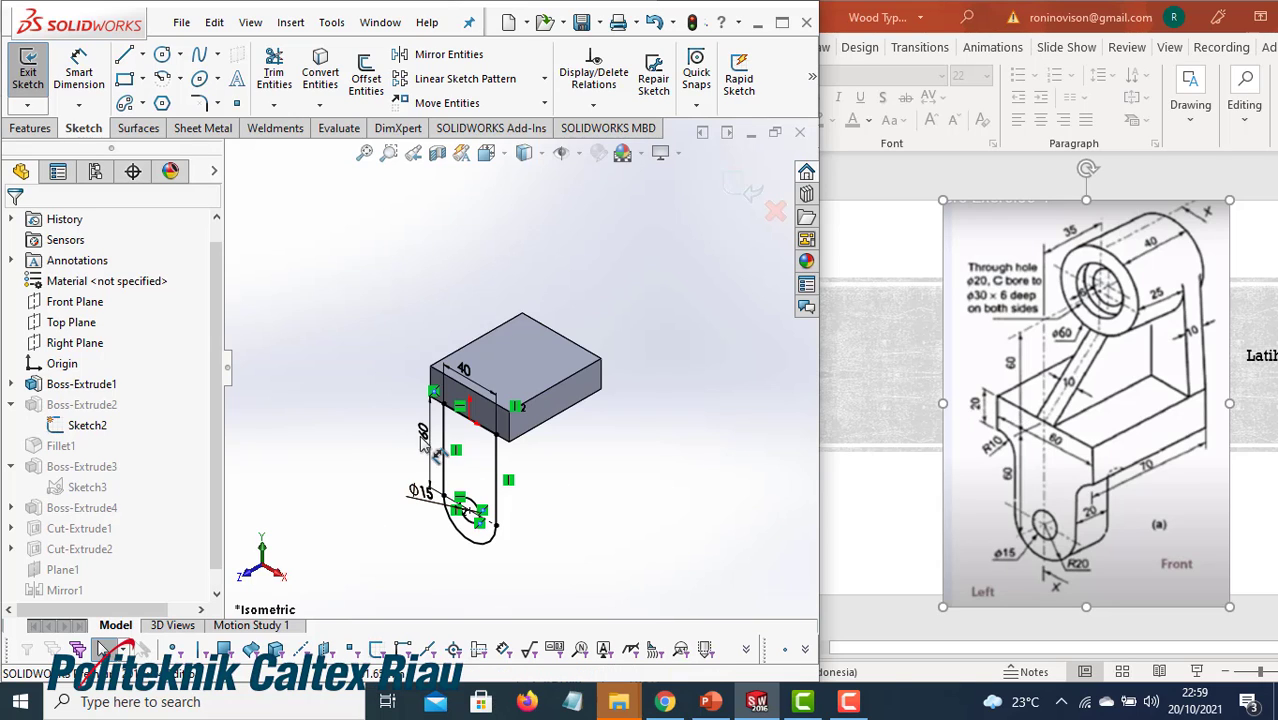
Set the lower arm's length from the block to the hole centre to 40 mm, exit the sketch and return to isometric view
{"action": "middle_click_drag", "start_coordinate": [452, 481], "coordinate": [525, 458]}
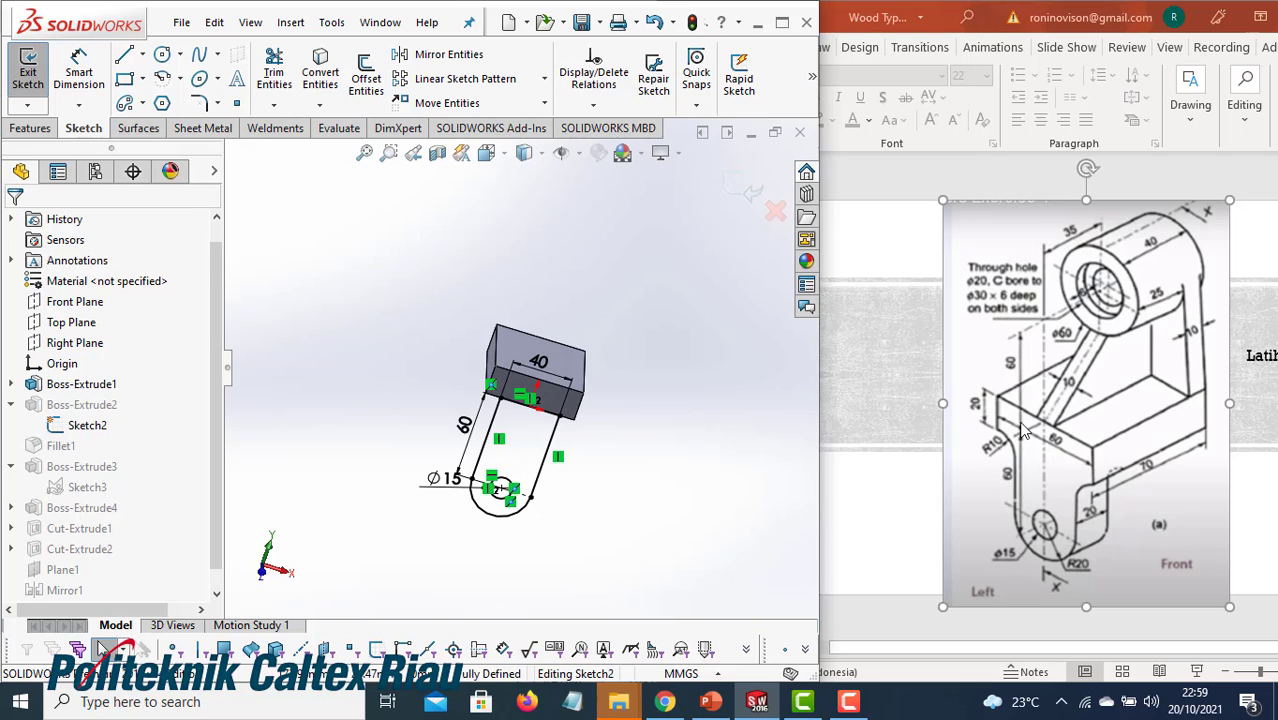
{"action": "double_click", "coordinate": [463, 424]}
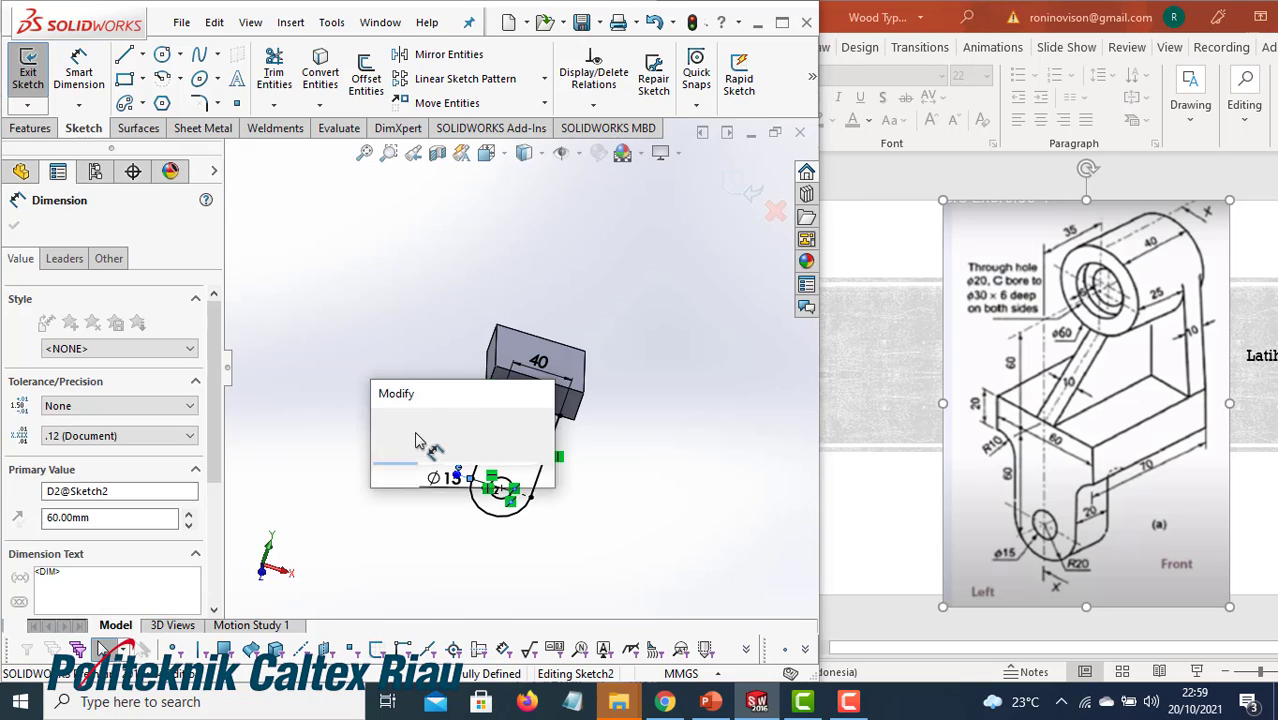
{"action": "type", "text": "20"}
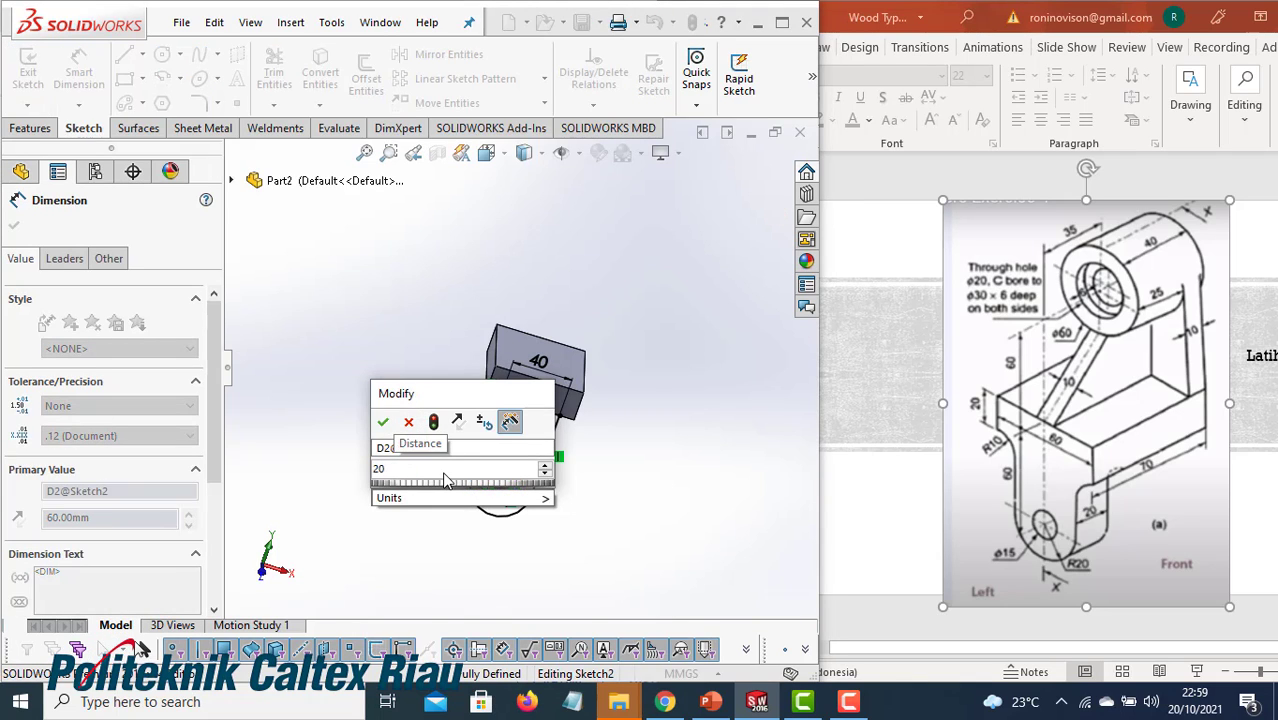
{"action": "key", "text": "BackSpace"}
{"action": "key", "text": "BackSpace"}
{"action": "type", "text": "40"}
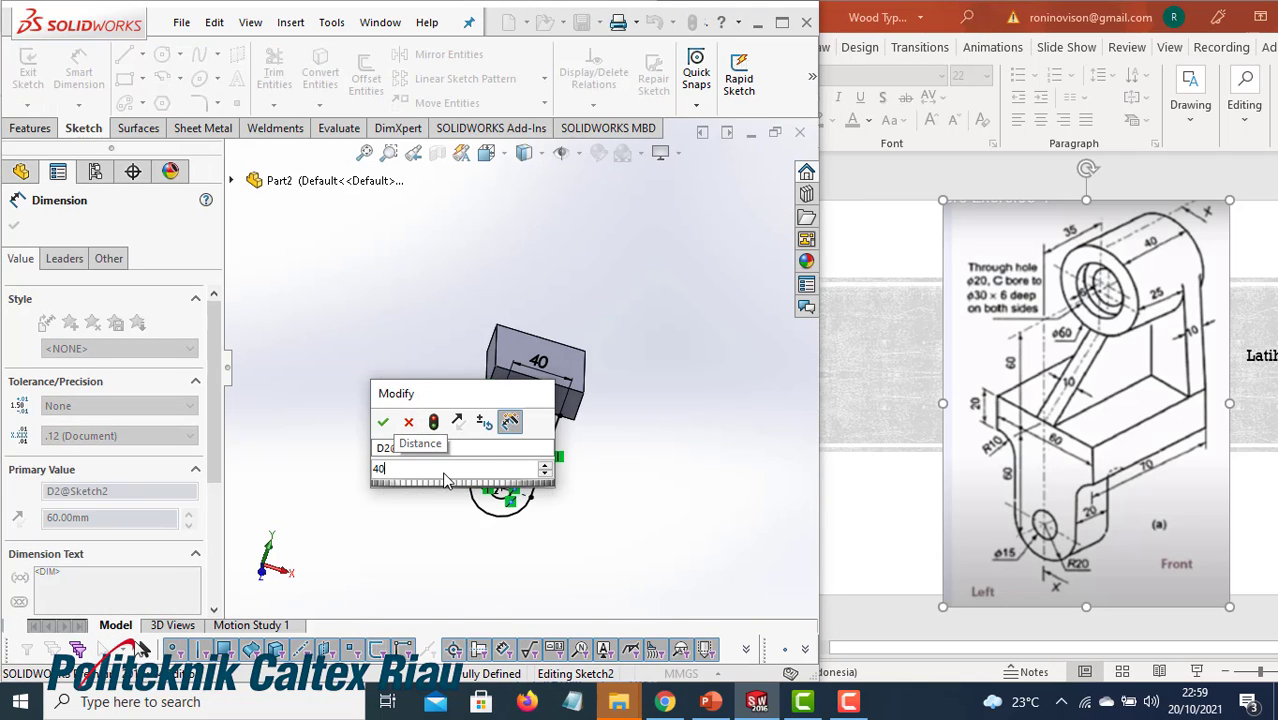
{"action": "key", "text": "Return"}
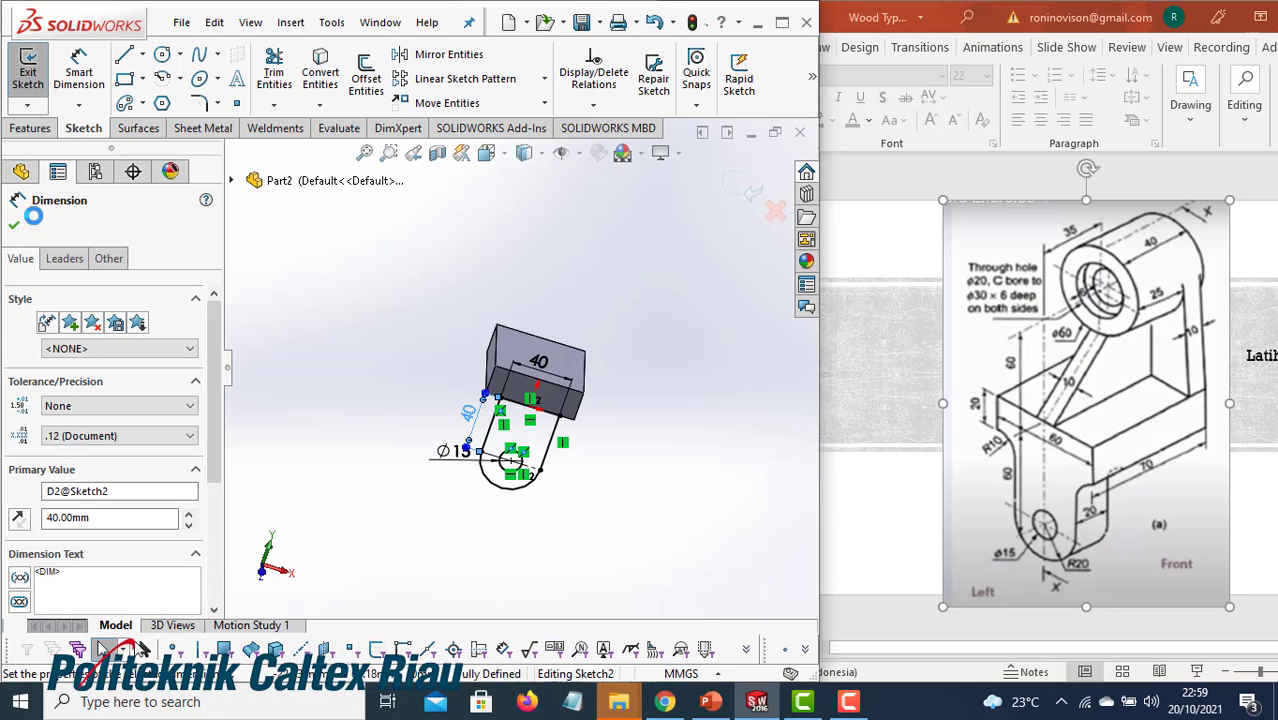
{"action": "left_click", "coordinate": [15, 227]}
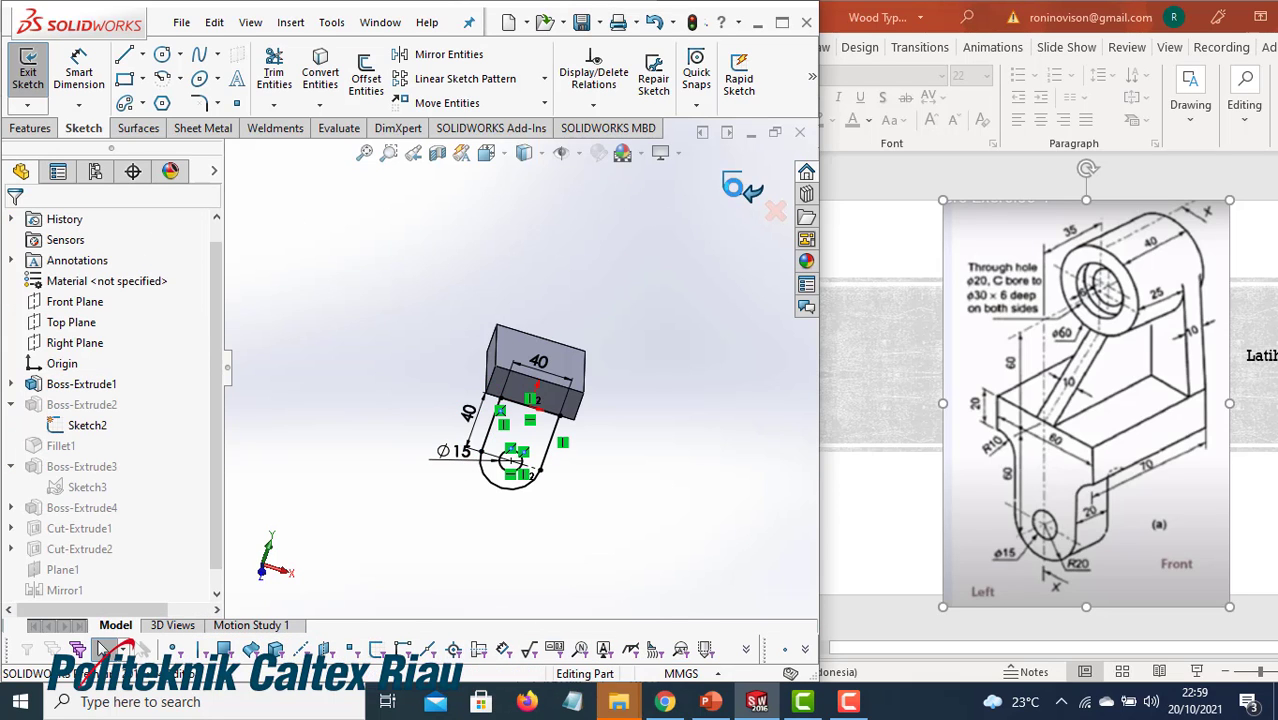
{"action": "left_click", "coordinate": [28, 75]}
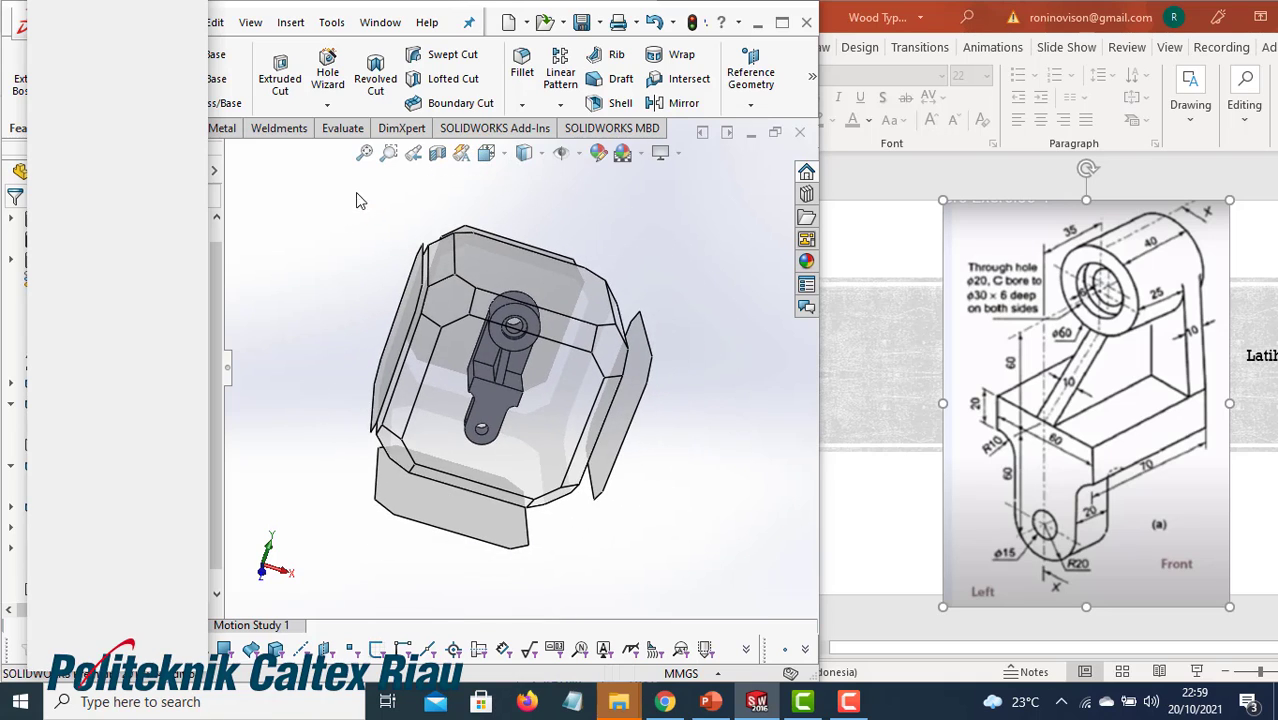
{"action": "left_click", "coordinate": [179, 17]}
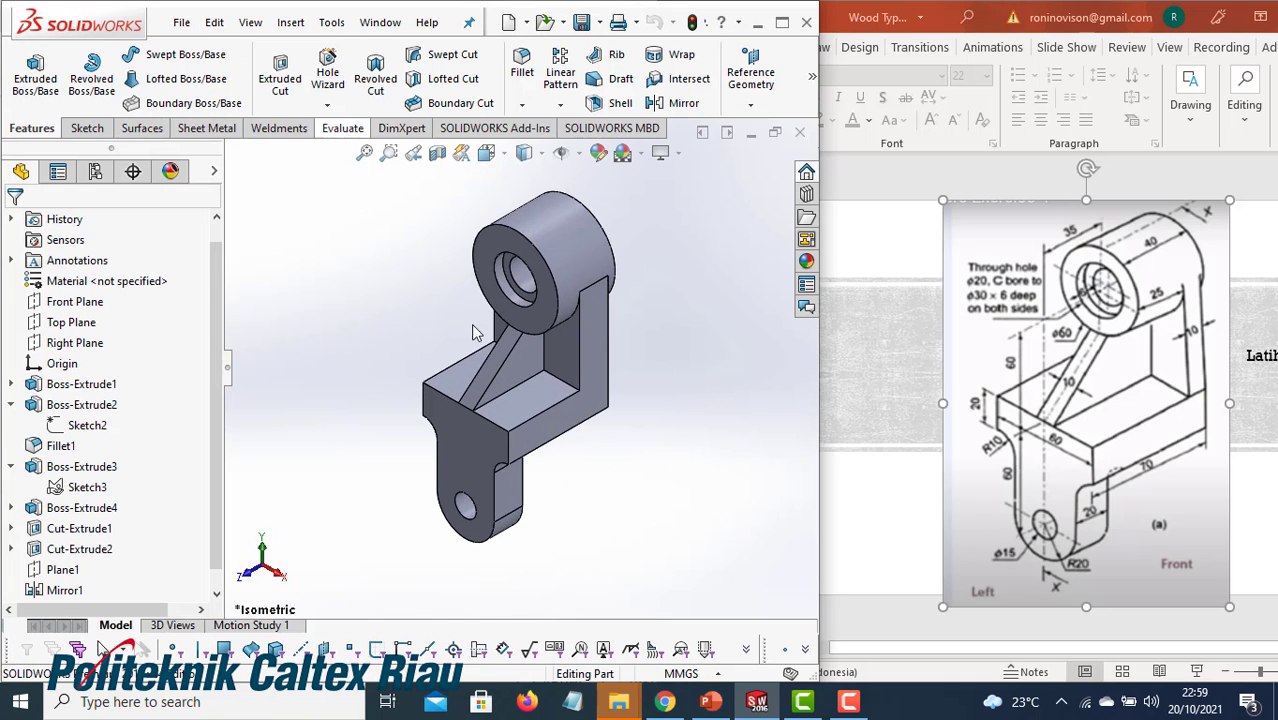